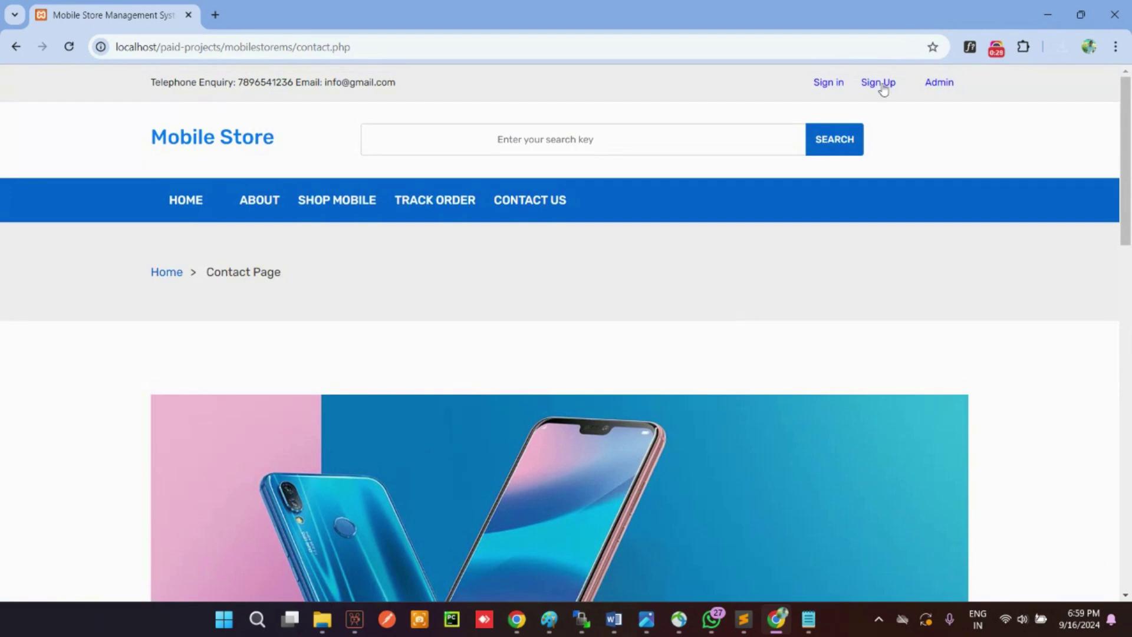
Step: Open the registration form and enter the customer's first and last name
scroll(629, 263, down, 3)
click(629, 184)
click(451, 315)
text(John)
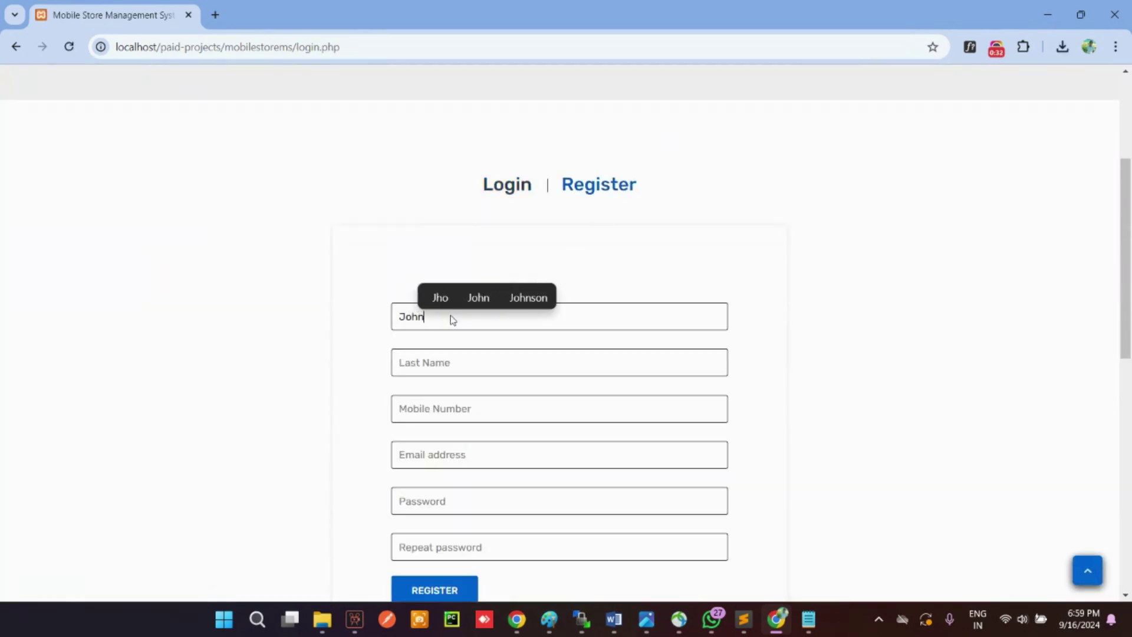
key(Tab)
text(Doe)
key(Tab)
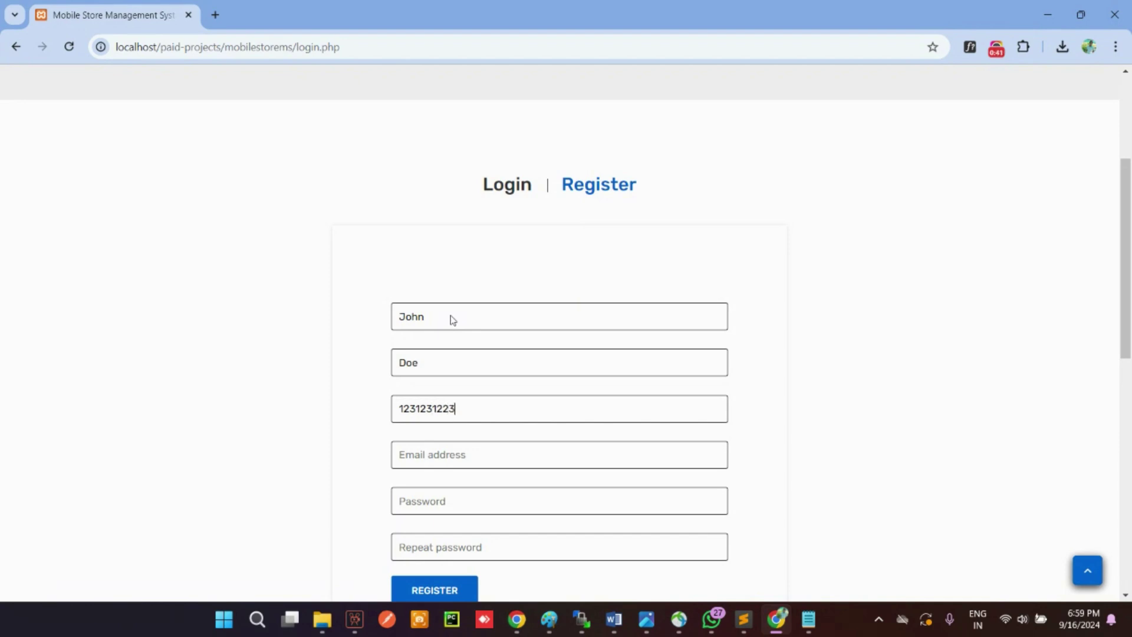
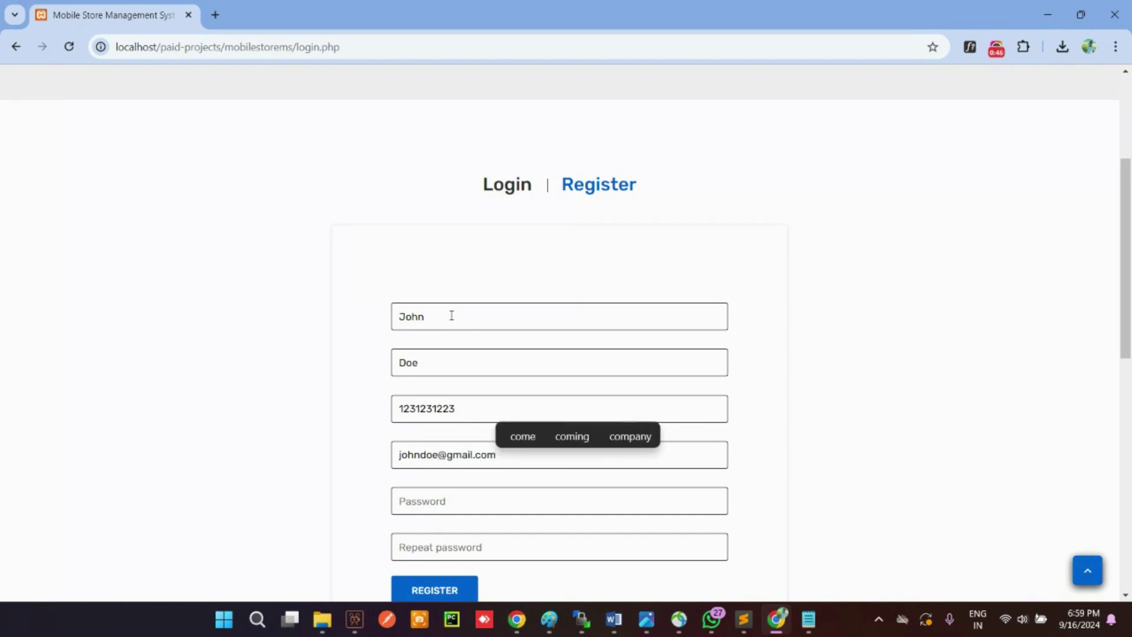
Step: Enter the customer's e-mail address and password, then submit the registration
key(ctrl+a)
key(ctrl+c)
click(427, 503)
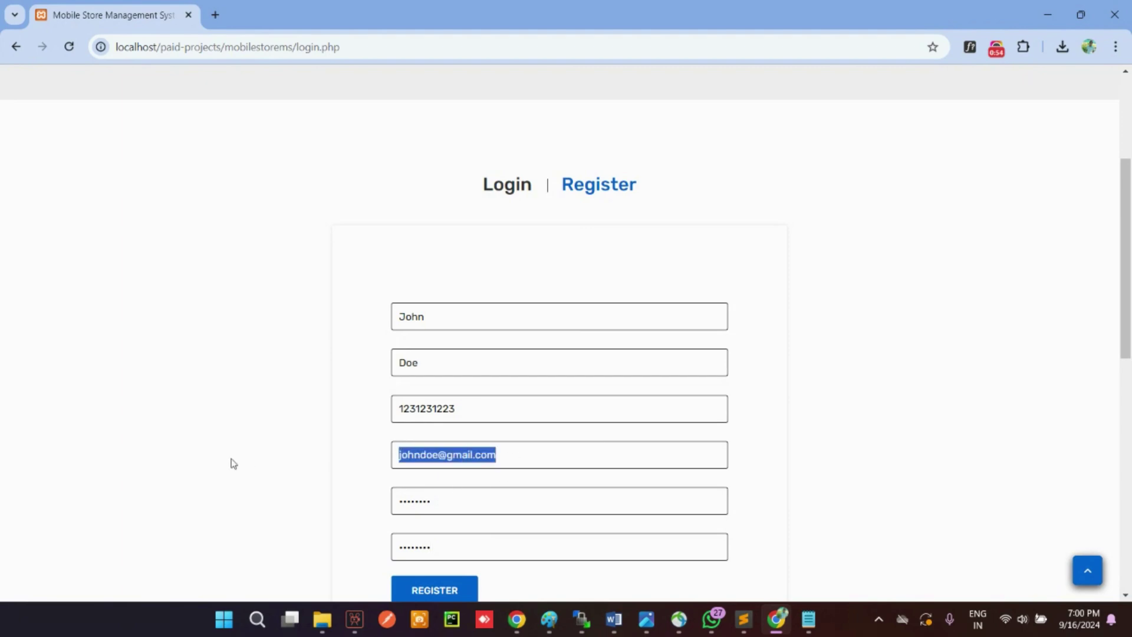
click(433, 591)
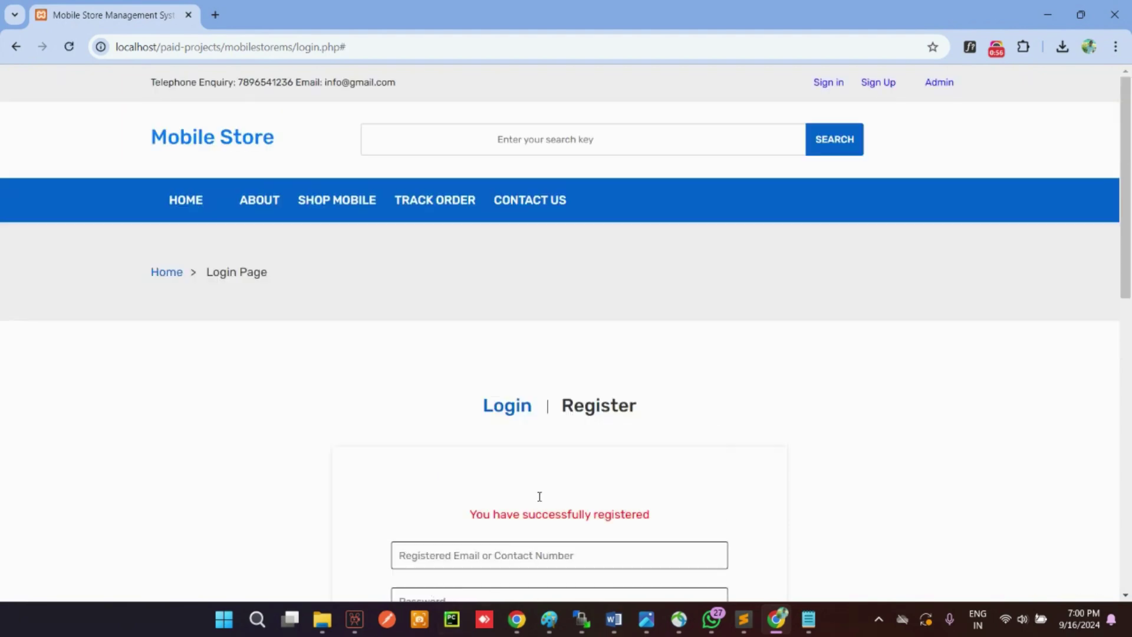
Step: Log in with the newly registered e-mail address and password
scroll(539, 496, down, 8)
scroll(560, 185, up, 8)
scroll(472, 316, down, 4)
click(492, 334)
key(ctrl+v)
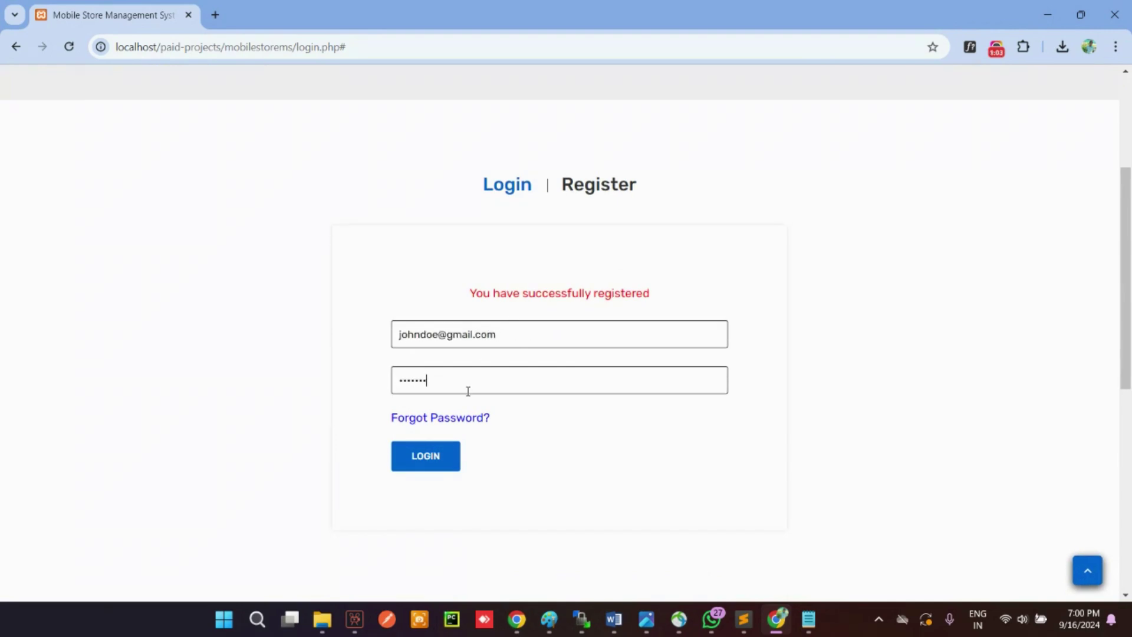
click(450, 456)
Step: Dismiss Chrome's password breach warning and browse the storefront home page
scroll(481, 236, down, 6)
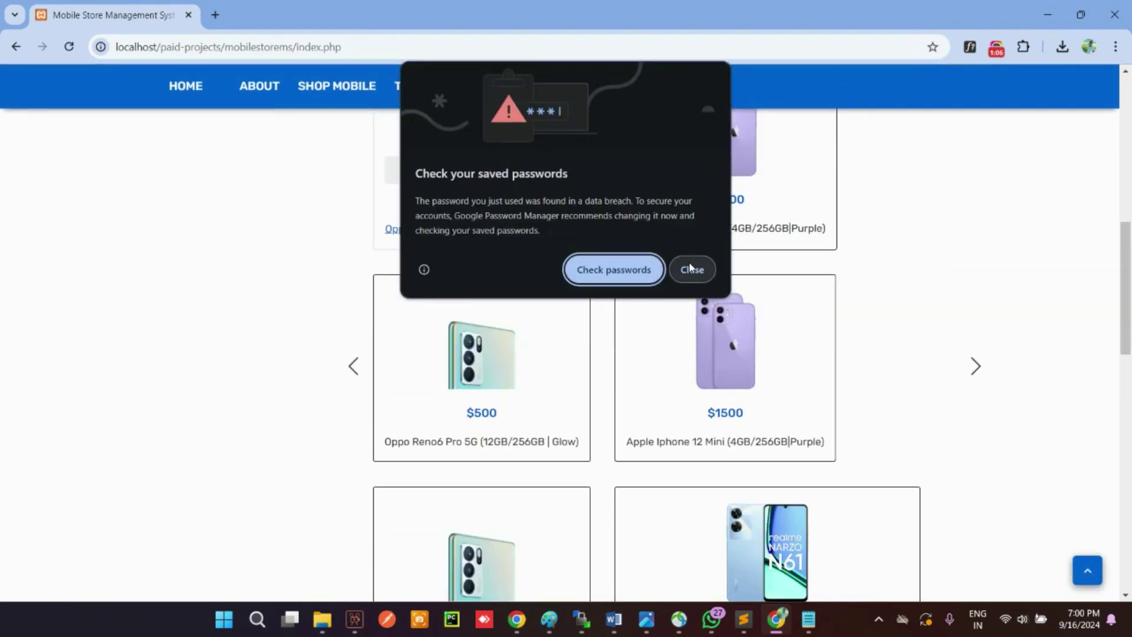
click(692, 270)
scroll(733, 270, up, 9)
scroll(741, 257, down, 15)
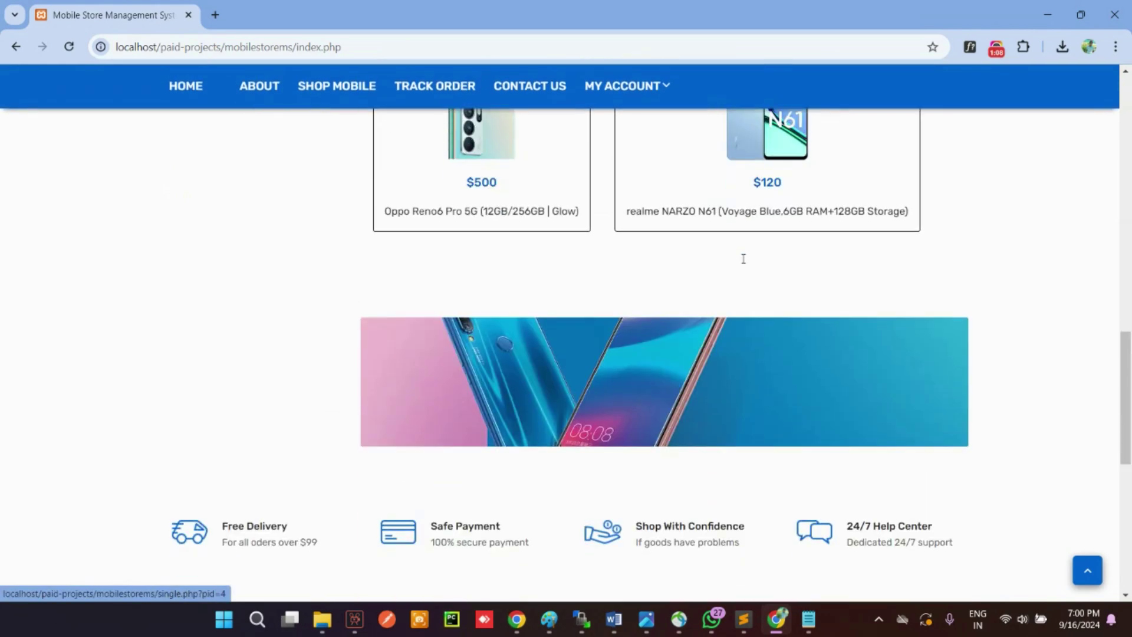
scroll(747, 263, up, 13)
scroll(746, 263, up, 4)
Step: View the account Dashboard and then the Wishlist page from My Account
mouse_move(644, 198)
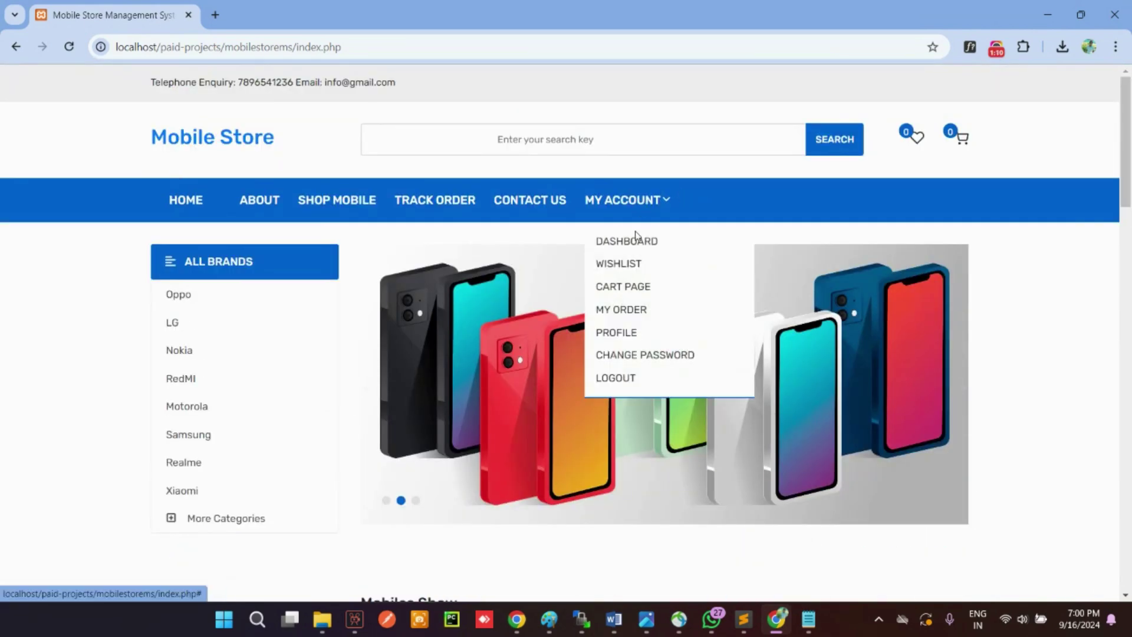
click(630, 250)
scroll(462, 380, down, 4)
scroll(447, 381, up, 4)
mouse_move(625, 210)
click(626, 263)
scroll(381, 285, down, 3)
drag(381, 285, 130, 261)
click(307, 290)
scroll(396, 298, up, 4)
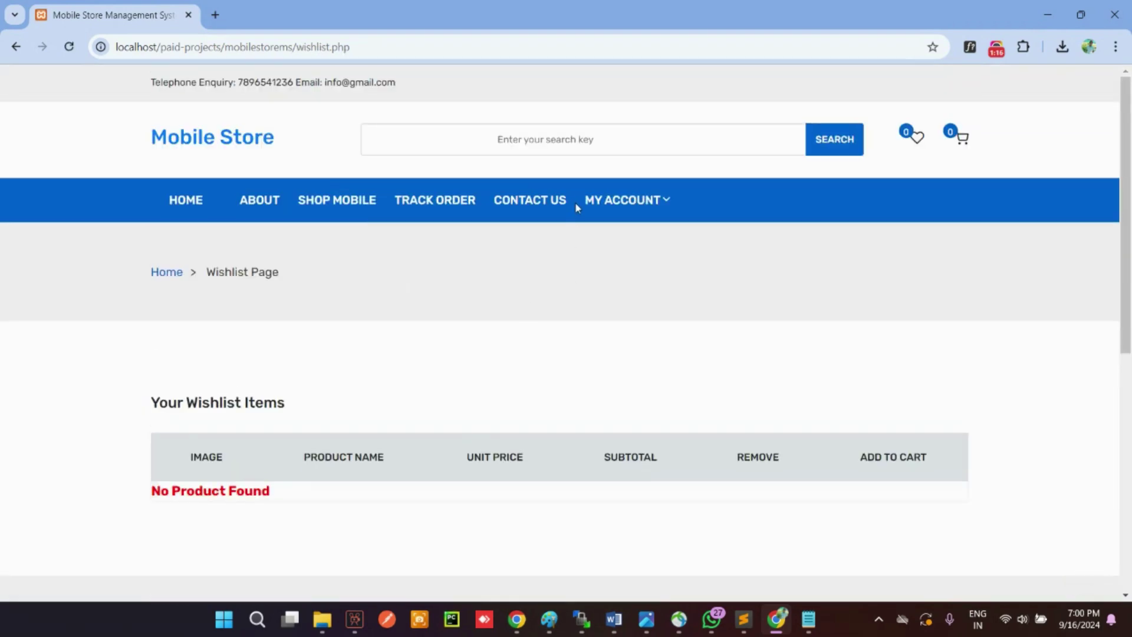
Step: View the Cart page and the customer's My Order list
mouse_move(597, 208)
click(631, 264)
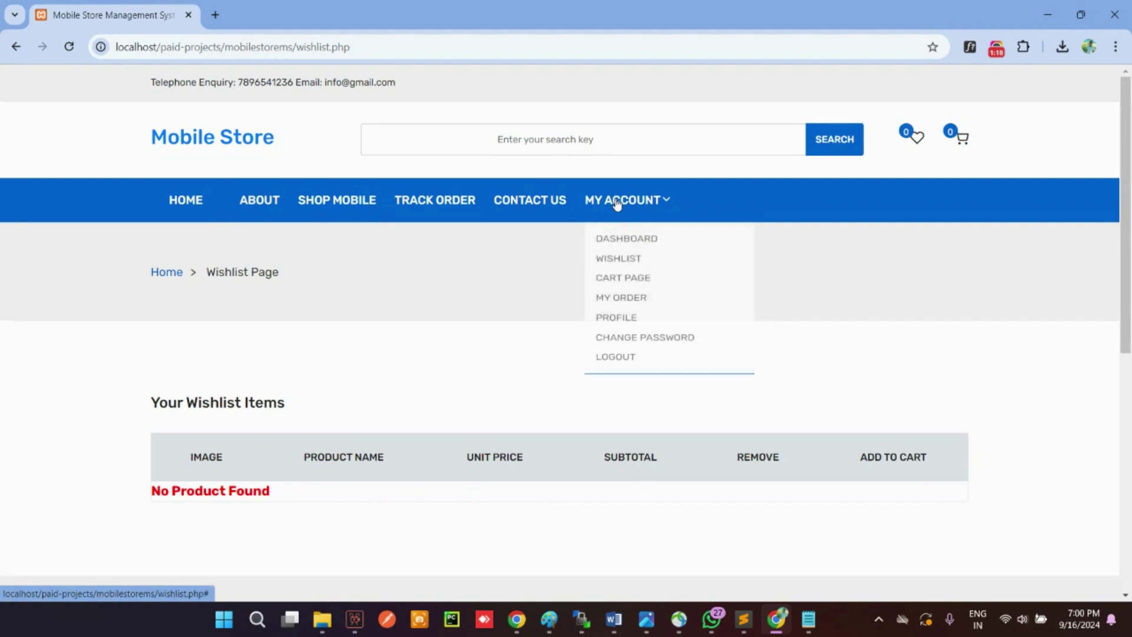
click(634, 287)
scroll(571, 346, down, 6)
scroll(571, 346, up, 6)
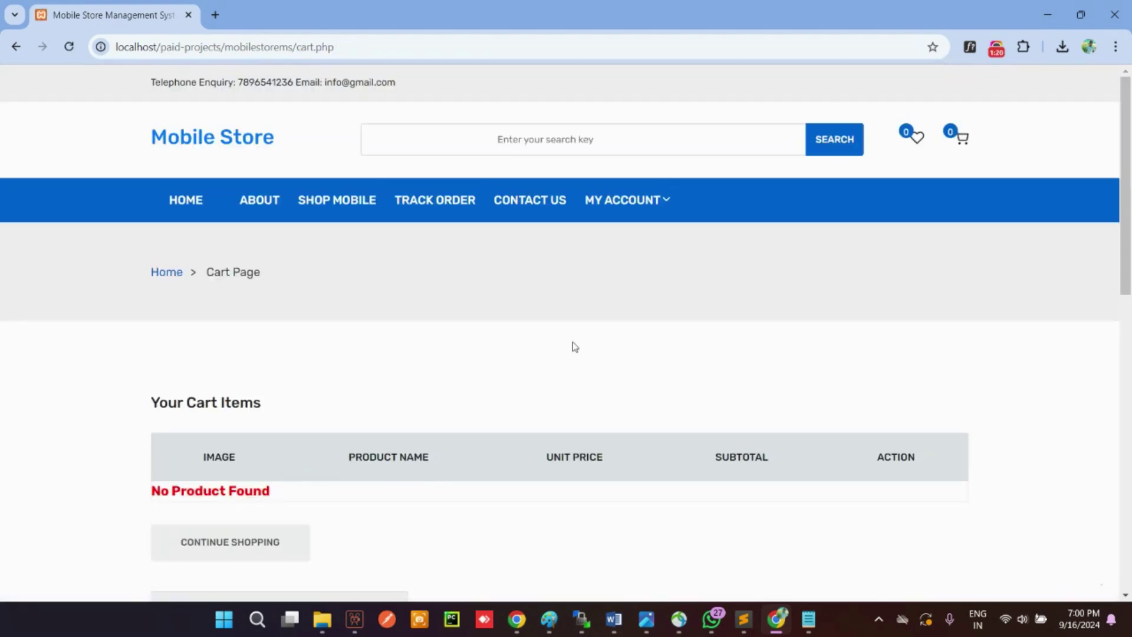
mouse_move(626, 200)
click(625, 310)
scroll(619, 306, down, 6)
scroll(619, 306, up, 6)
Step: Open the Profile page, save the profile details, and acknowledge the update message
mouse_move(617, 213)
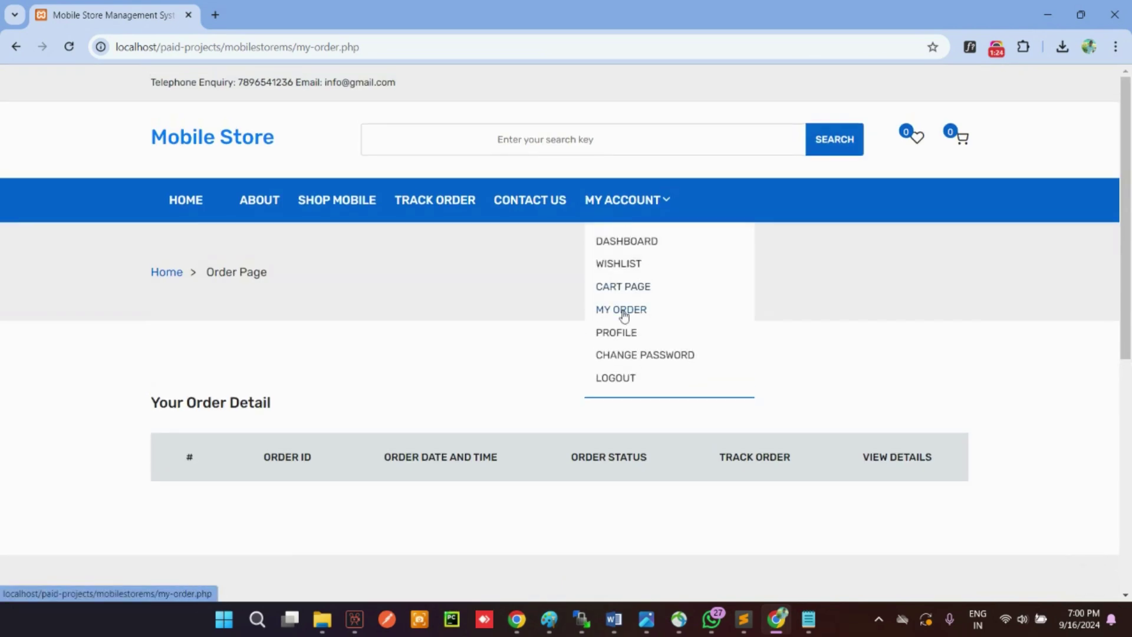
click(622, 334)
scroll(563, 346, down, 5)
click(504, 265)
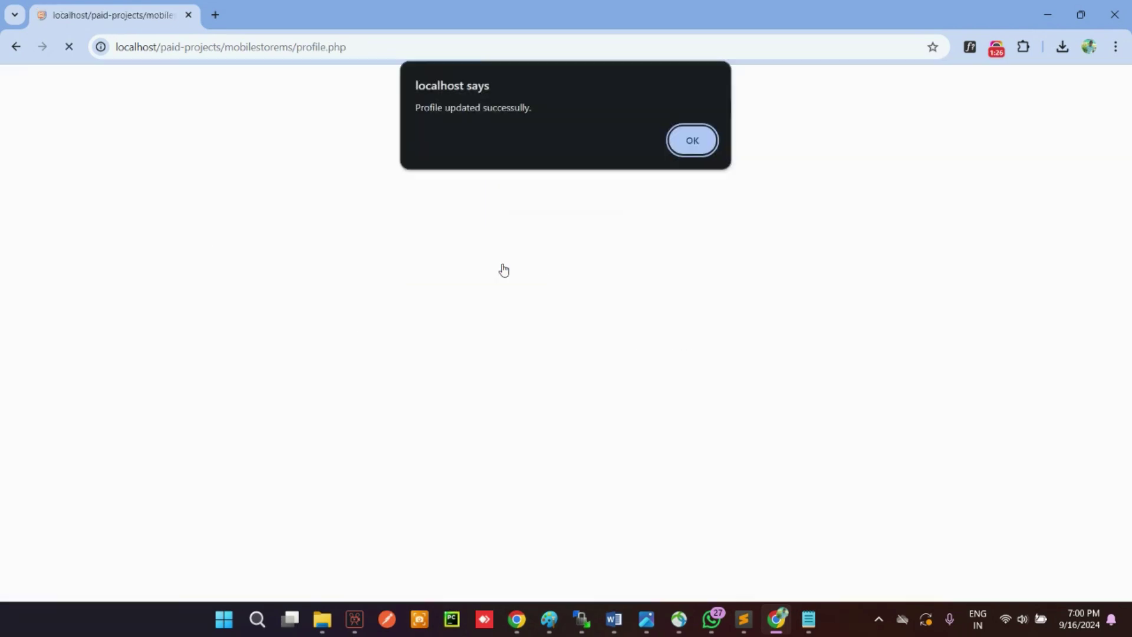
click(684, 141)
scroll(586, 318, down, 5)
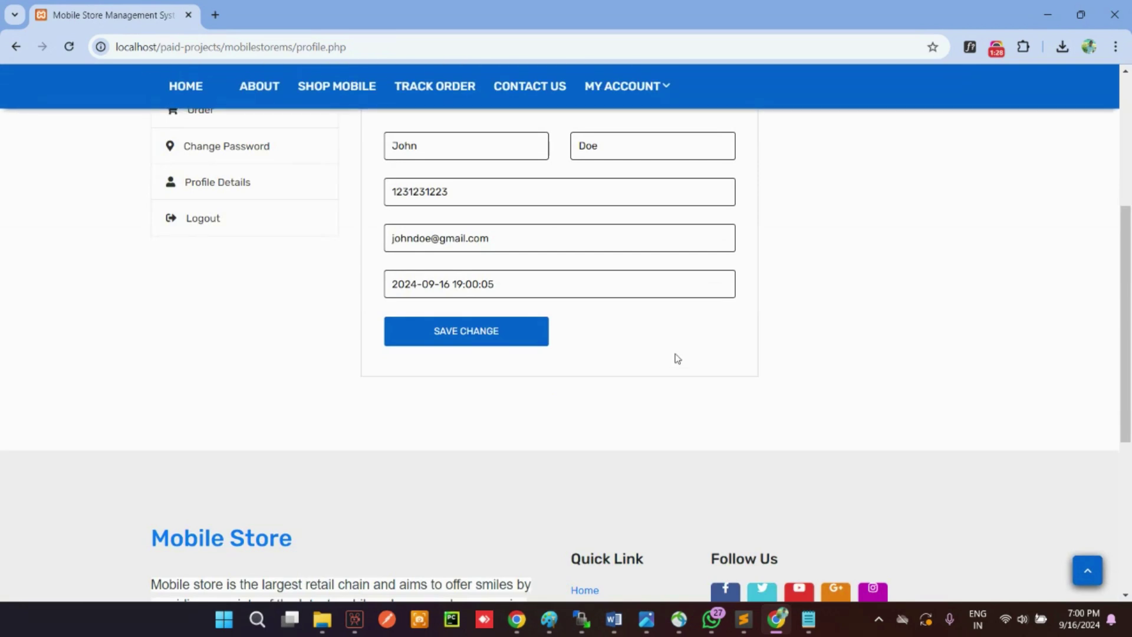
scroll(678, 358, up, 4)
scroll(677, 358, up, 1)
Step: Go to the Change Password page from My Account
mouse_move(626, 197)
click(626, 353)
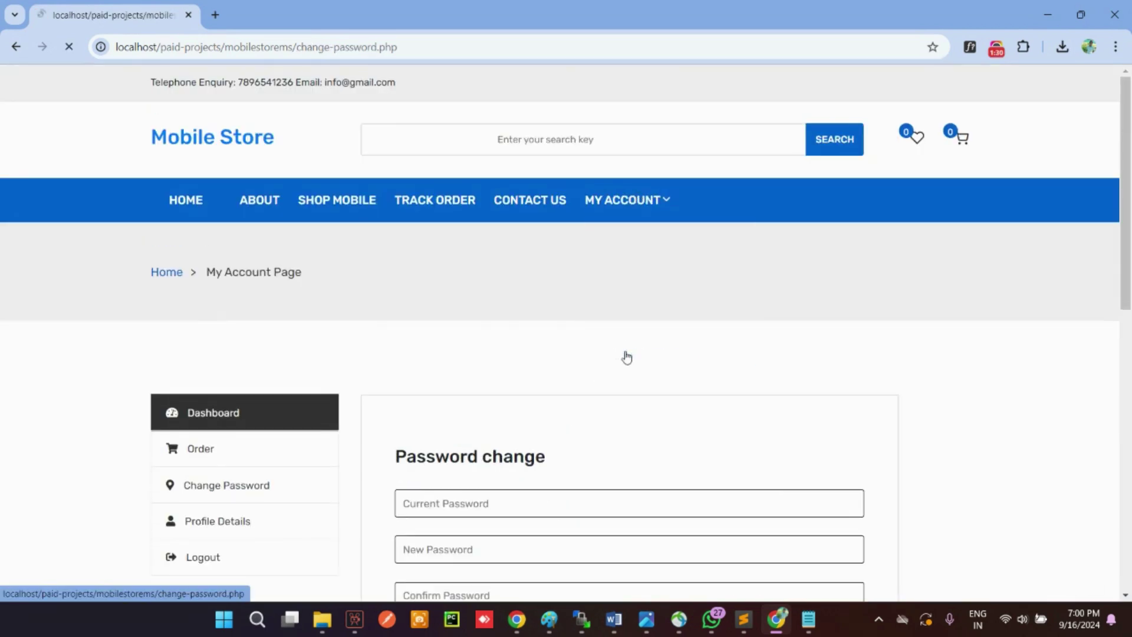
scroll(595, 361, down, 3)
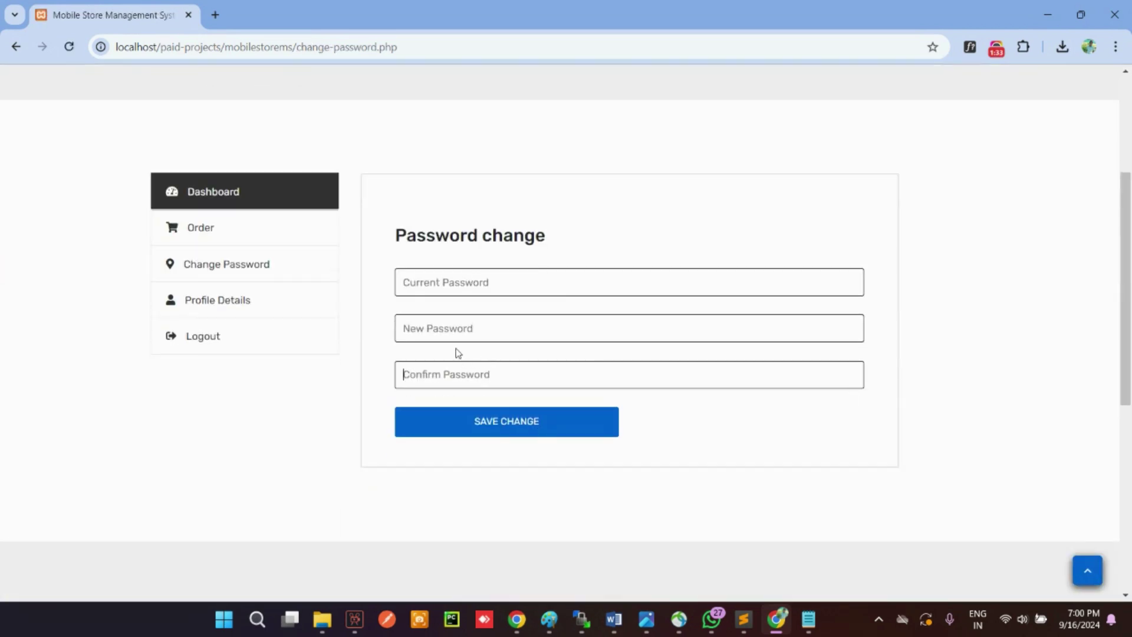
scroll(453, 325, up, 3)
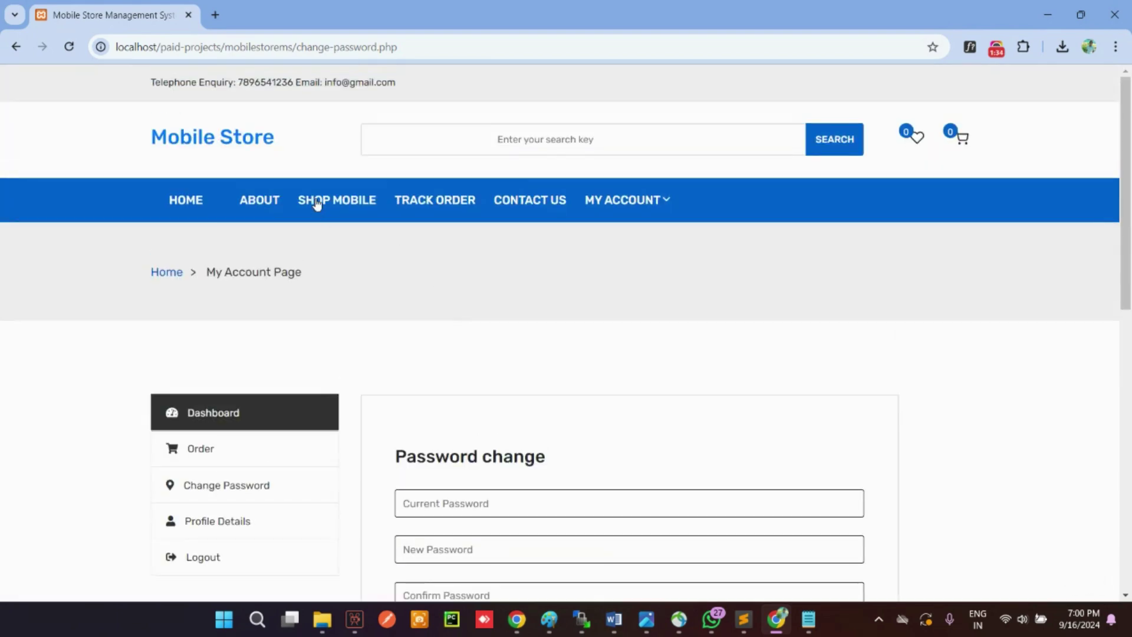
Step: Add the Oppo Reno6 Pro 5G to the cart and proceed to checkout
click(316, 201)
scroll(538, 381, down, 10)
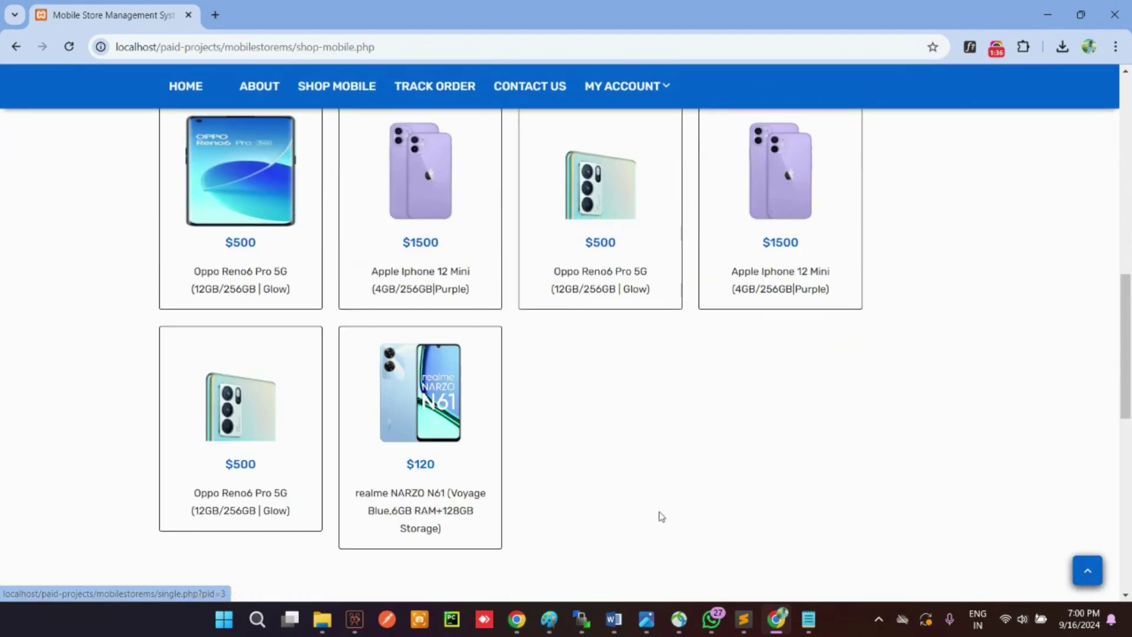
click(233, 404)
scroll(670, 409, down, 7)
click(632, 273)
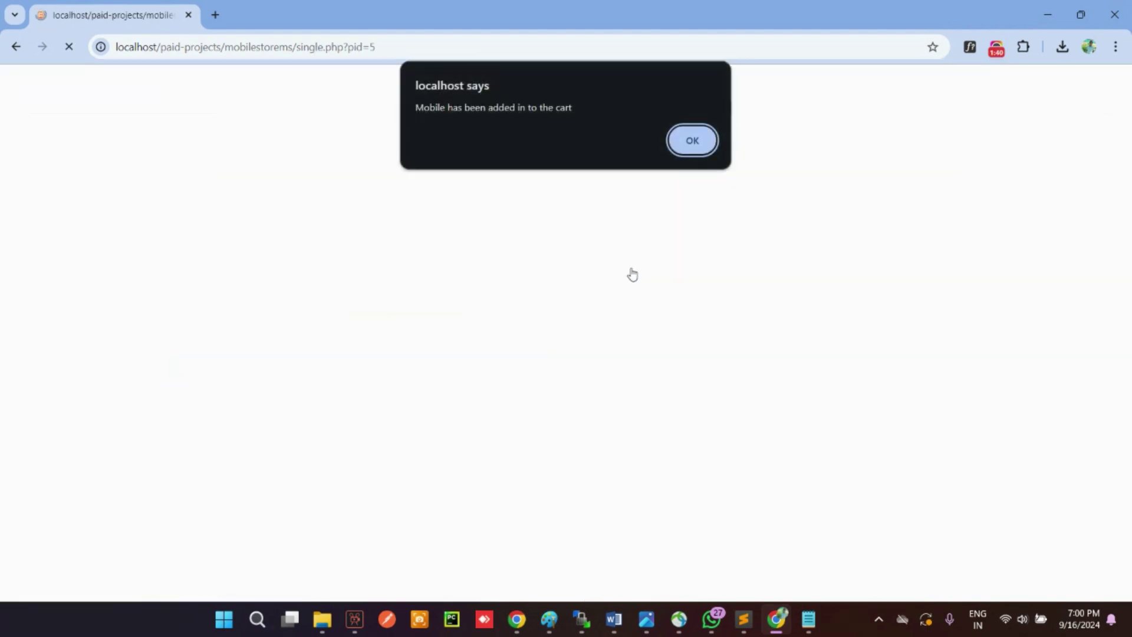
click(678, 152)
scroll(740, 305, down, 6)
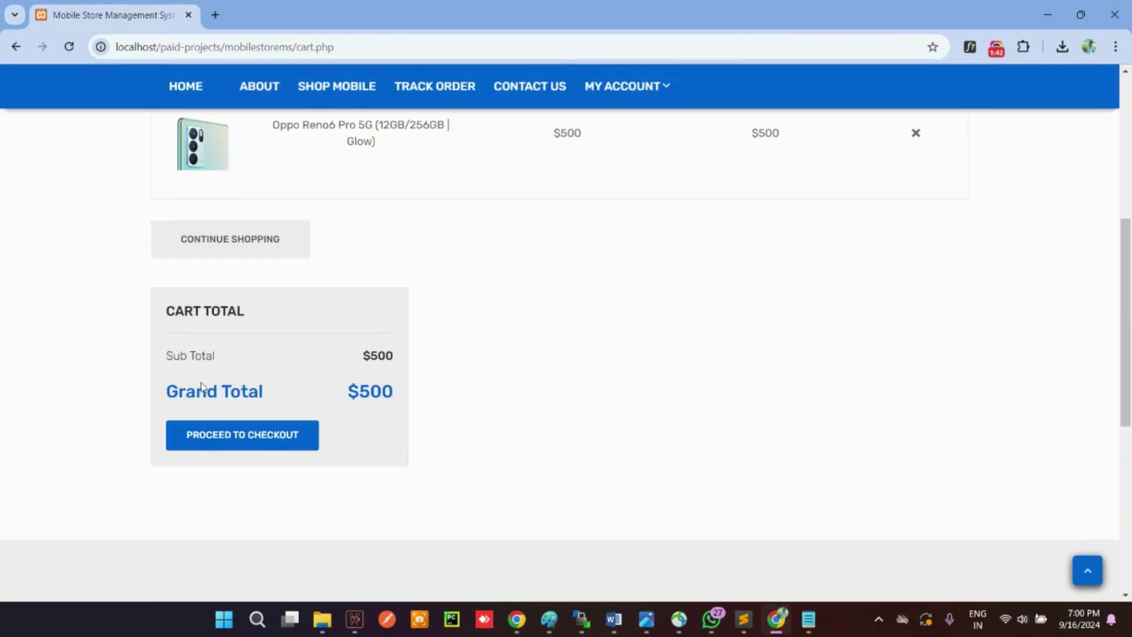
click(223, 451)
Step: Fill in the billing address lines with house number, street, and NA for area and landmark
scroll(223, 412, down, 1)
click(220, 389)
text(Hn)
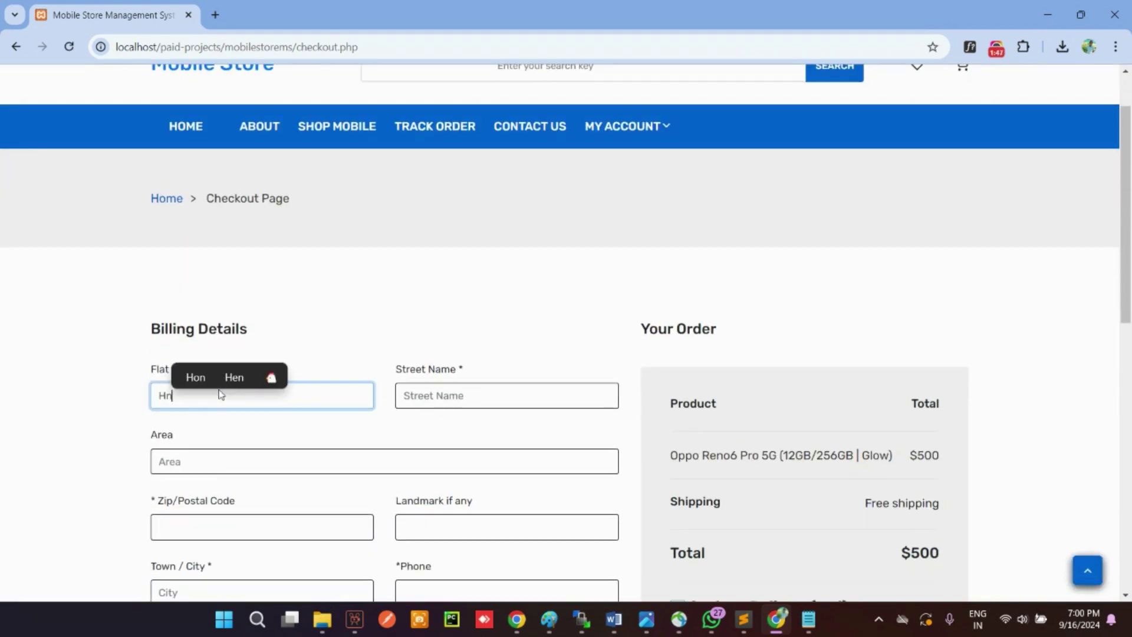
text(o 74)
key(Tab)
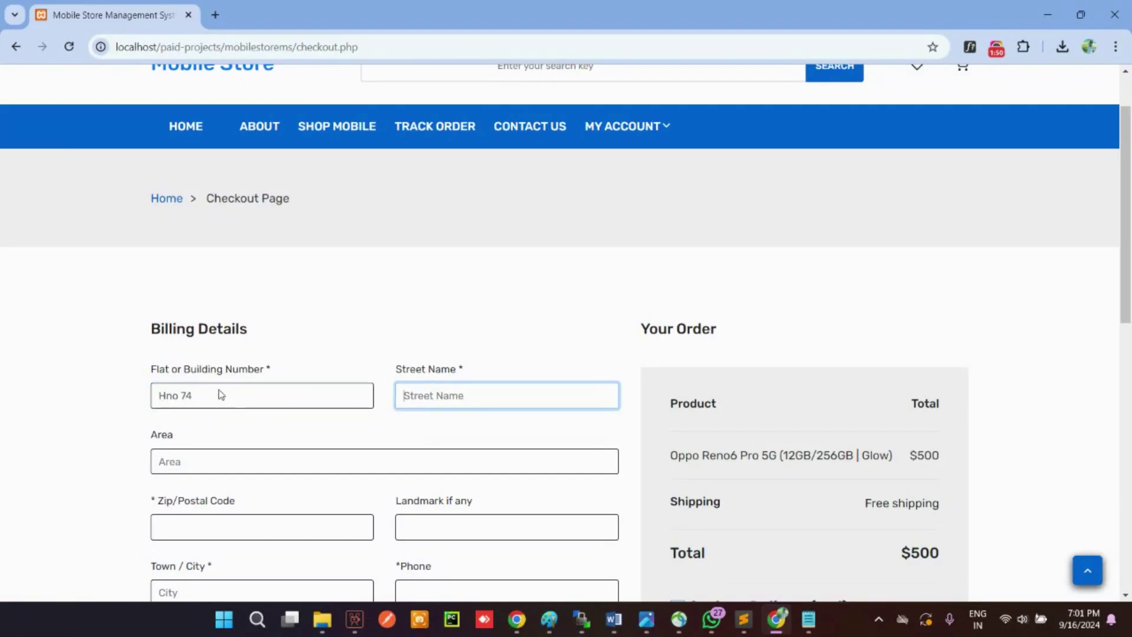
text(ABC)
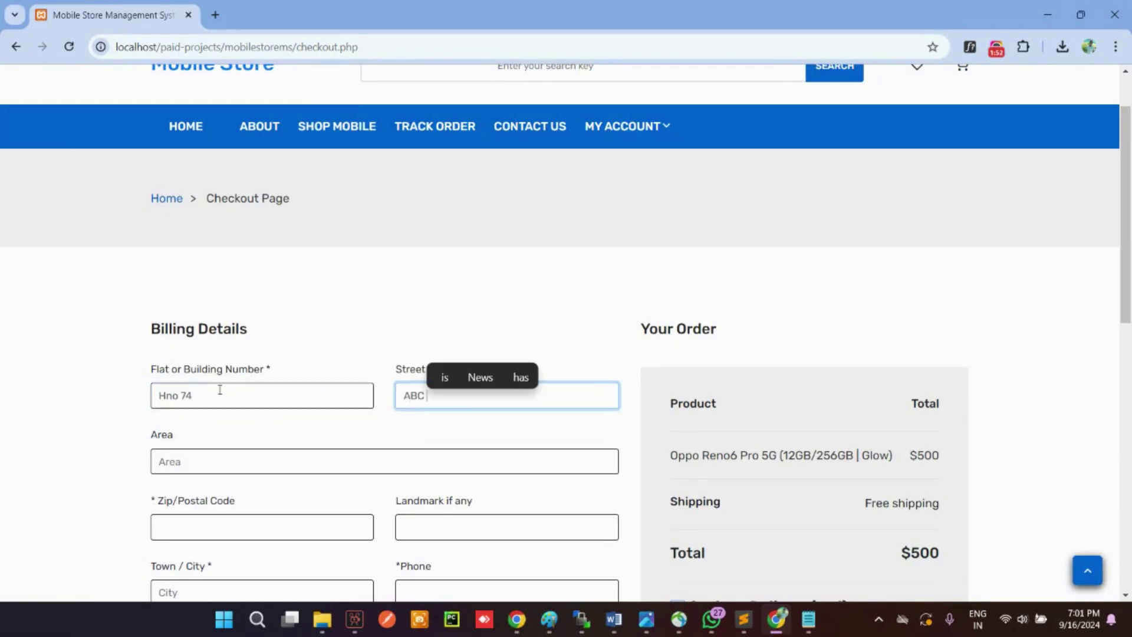
text( Street)
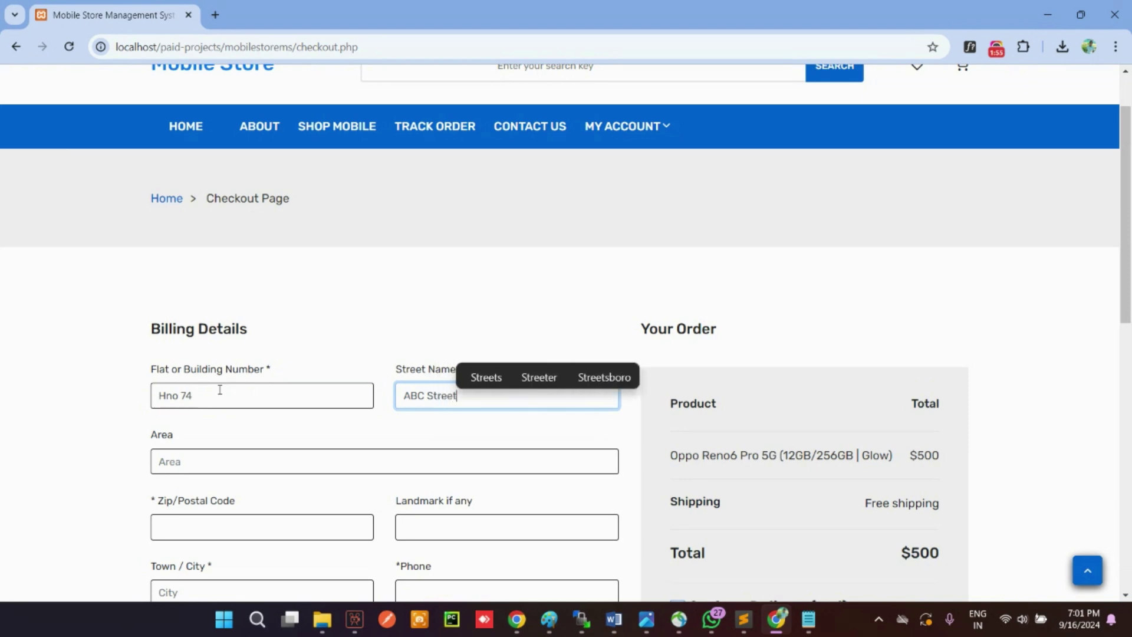
key(Tab)
text(NA)
key(Tab)
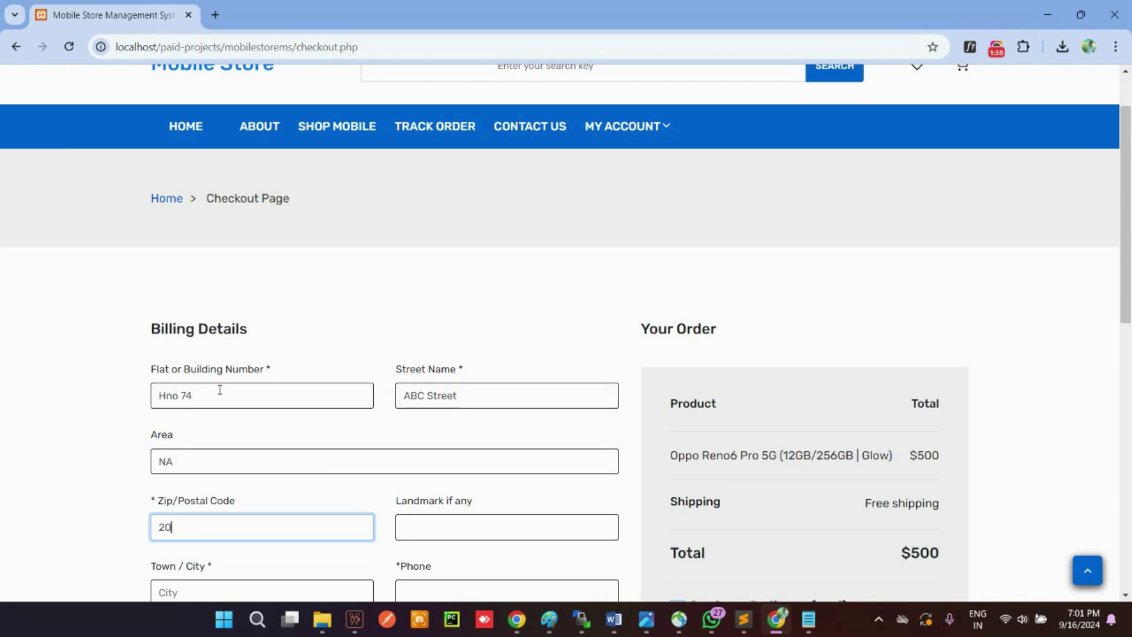
key(Tab)
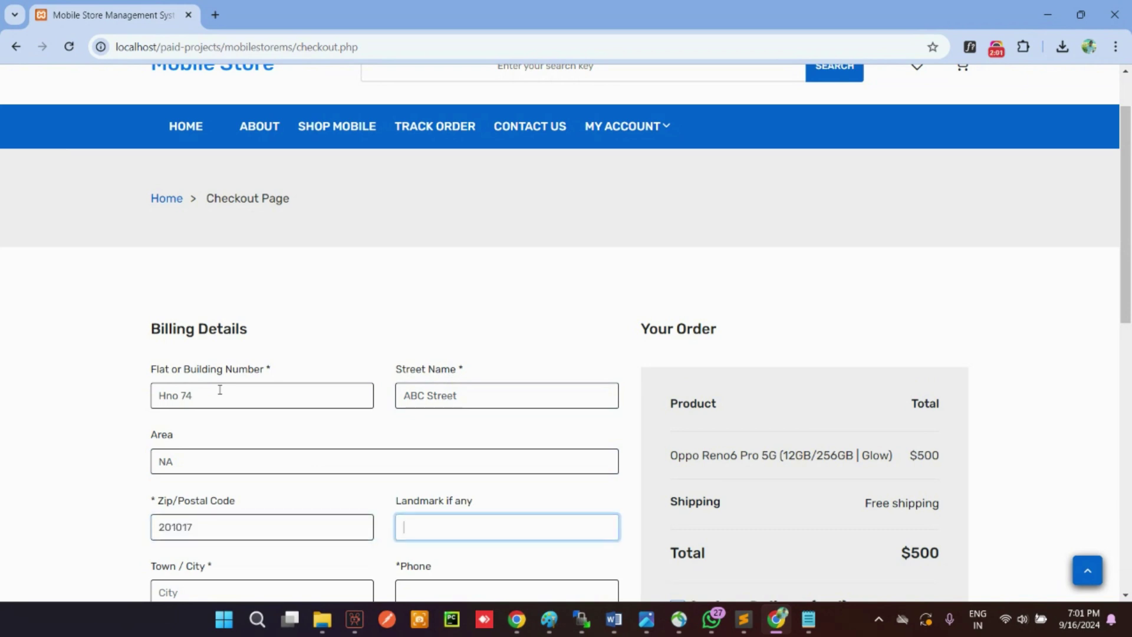
text(NA)
Step: Replace the Area with the customer's locality and pick the town/city from suggestions
scroll(222, 389, down, 3)
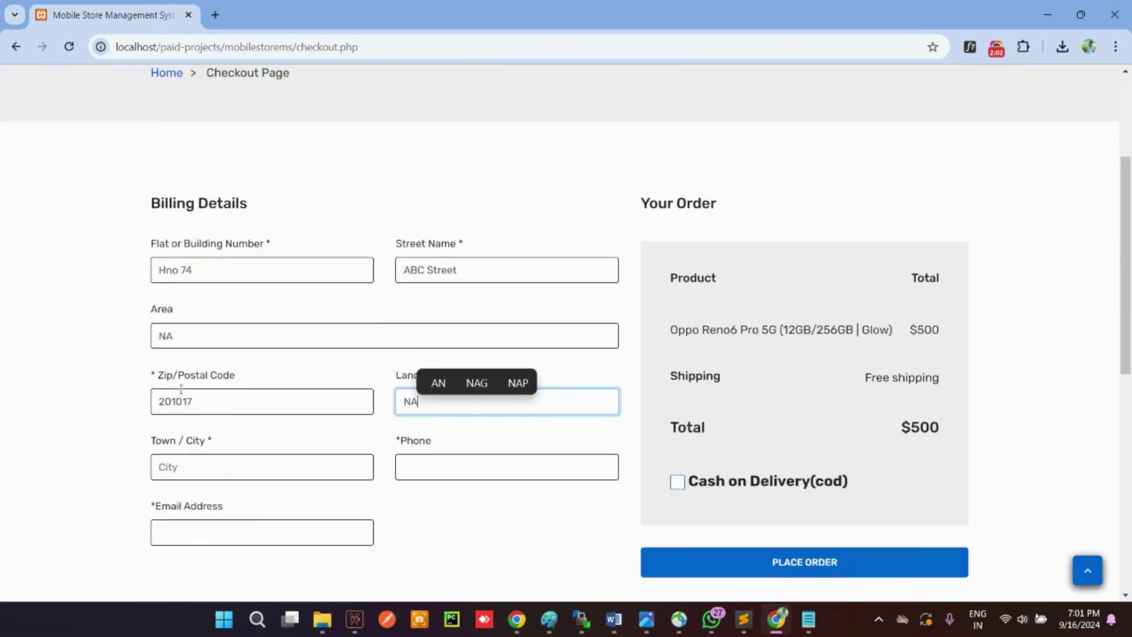
drag(194, 314, 108, 307)
text(Rajna)
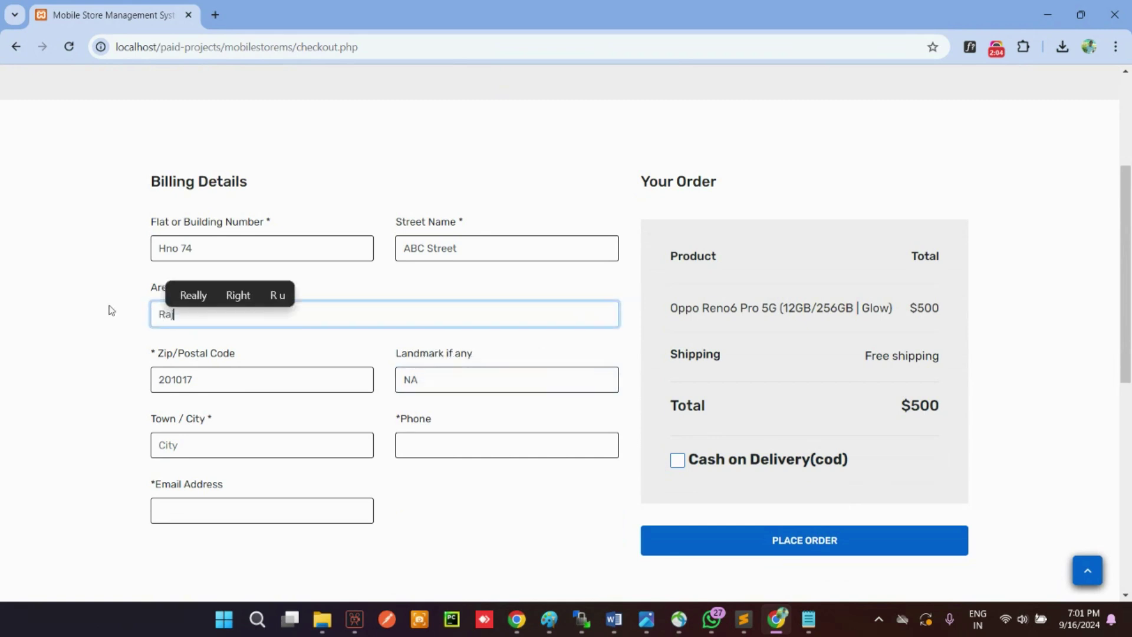
text(gar Ext.)
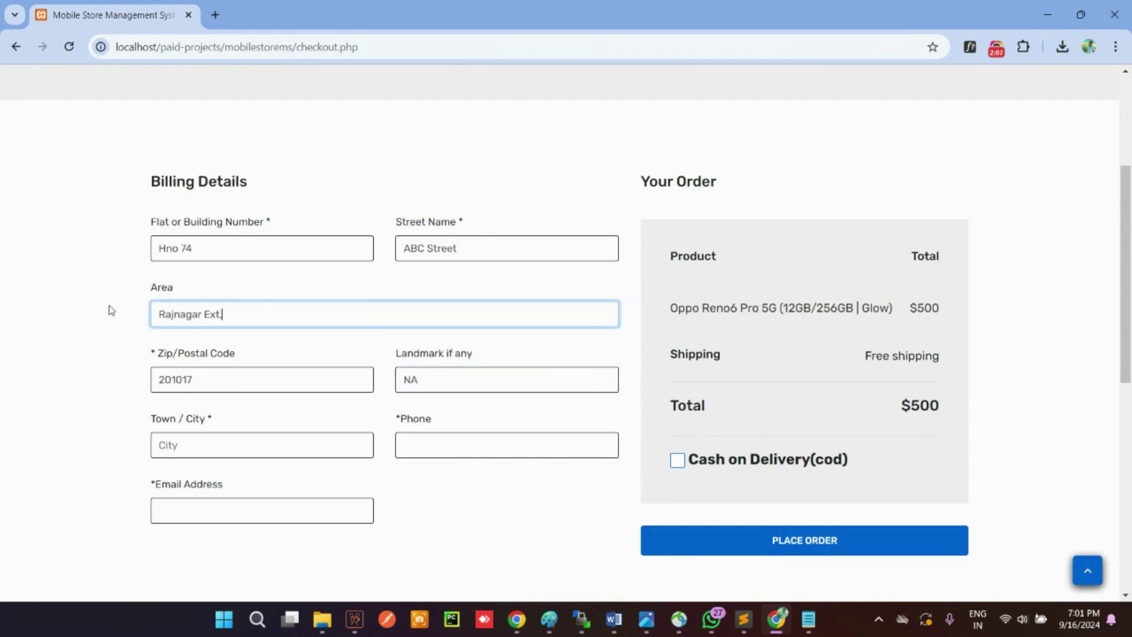
key(Tab)
click(203, 448)
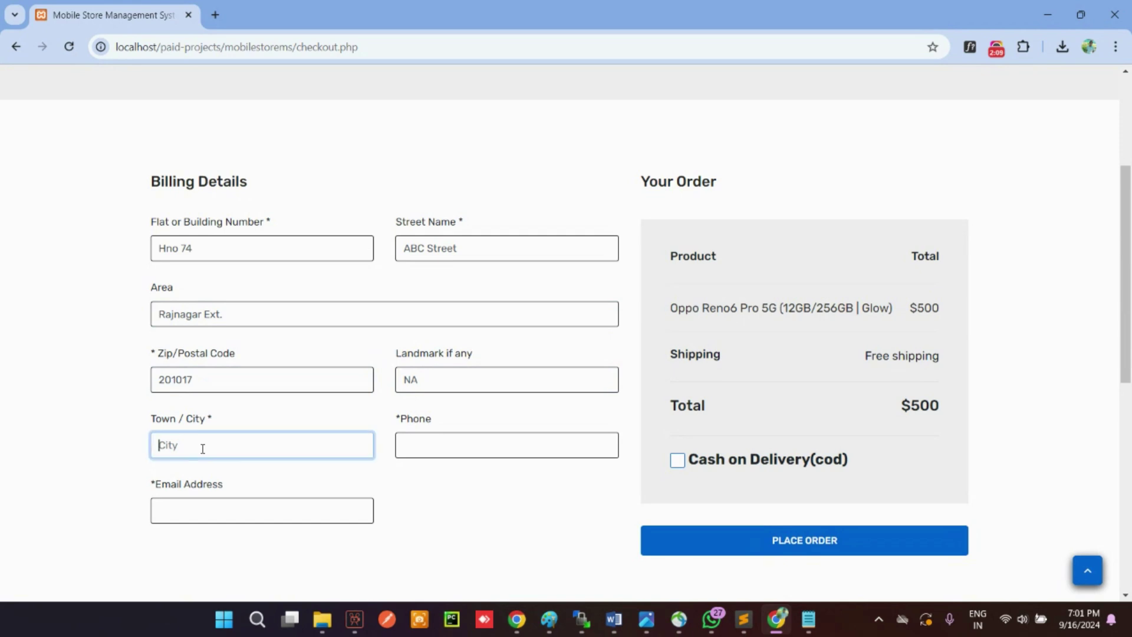
text(Ghaz)
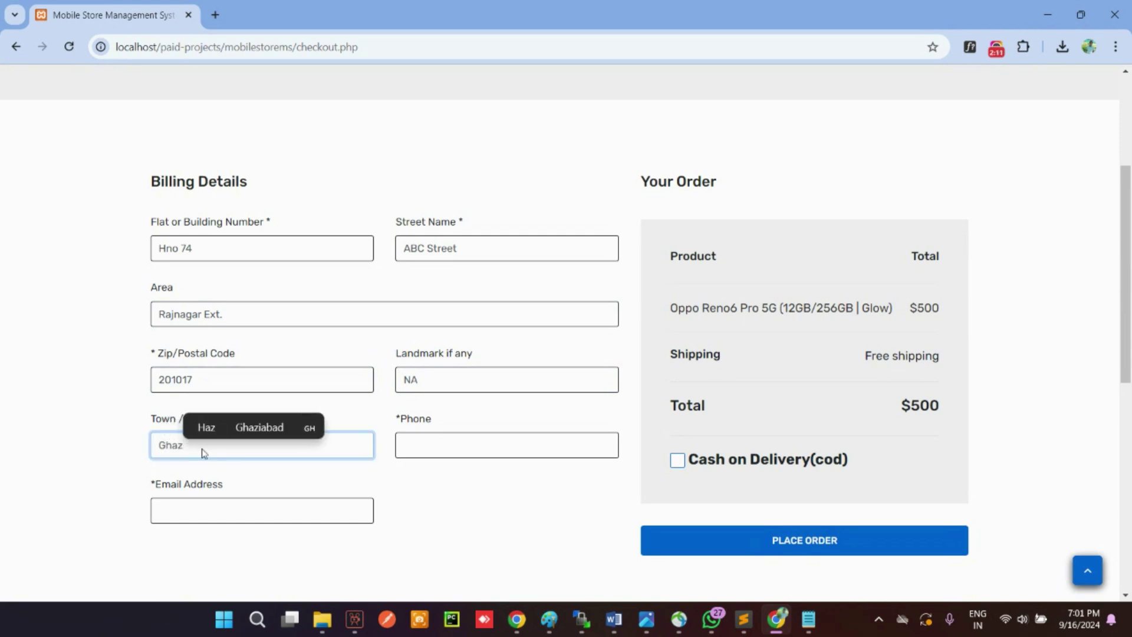
click(253, 428)
Step: Enter the customer's phone number and e-mail, and choose Cash on Delivery
click(407, 446)
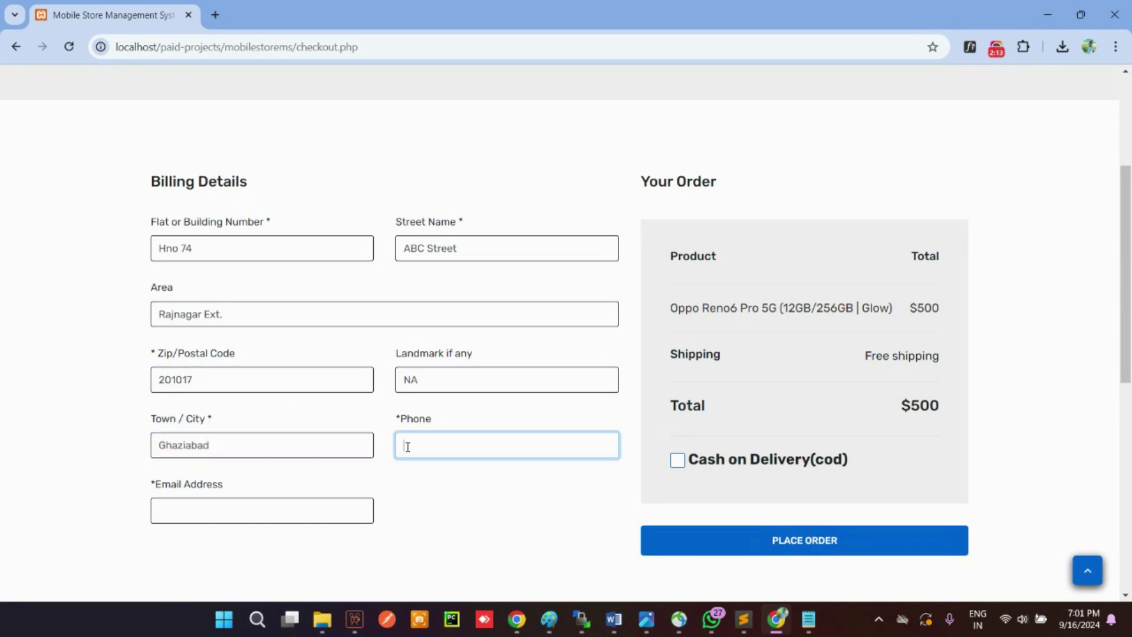
text(1231231230)
key(Tab)
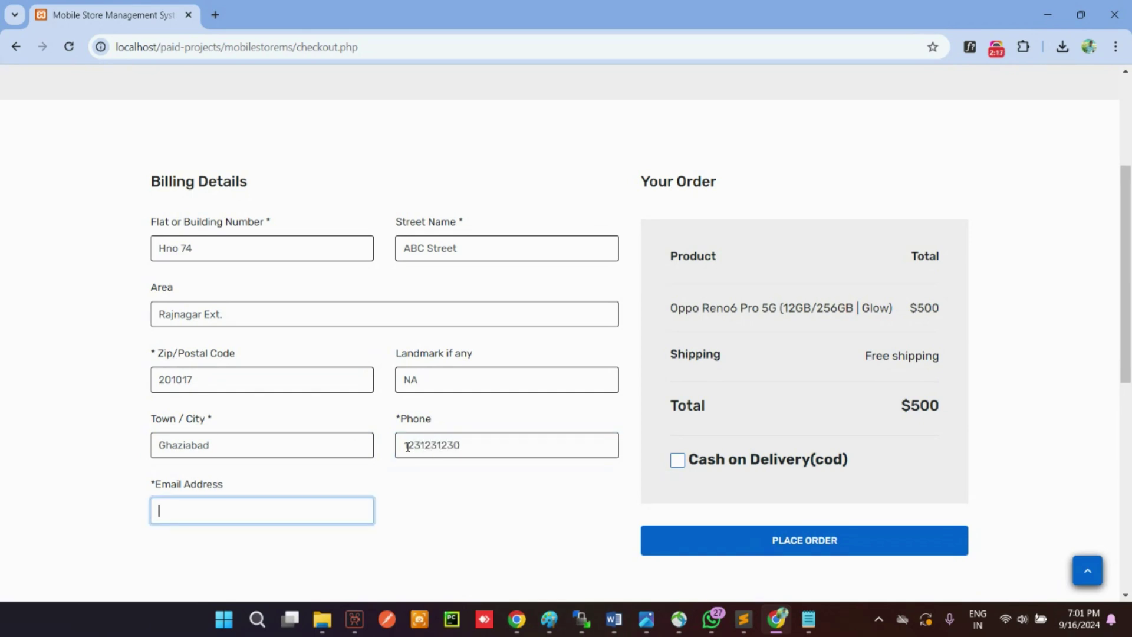
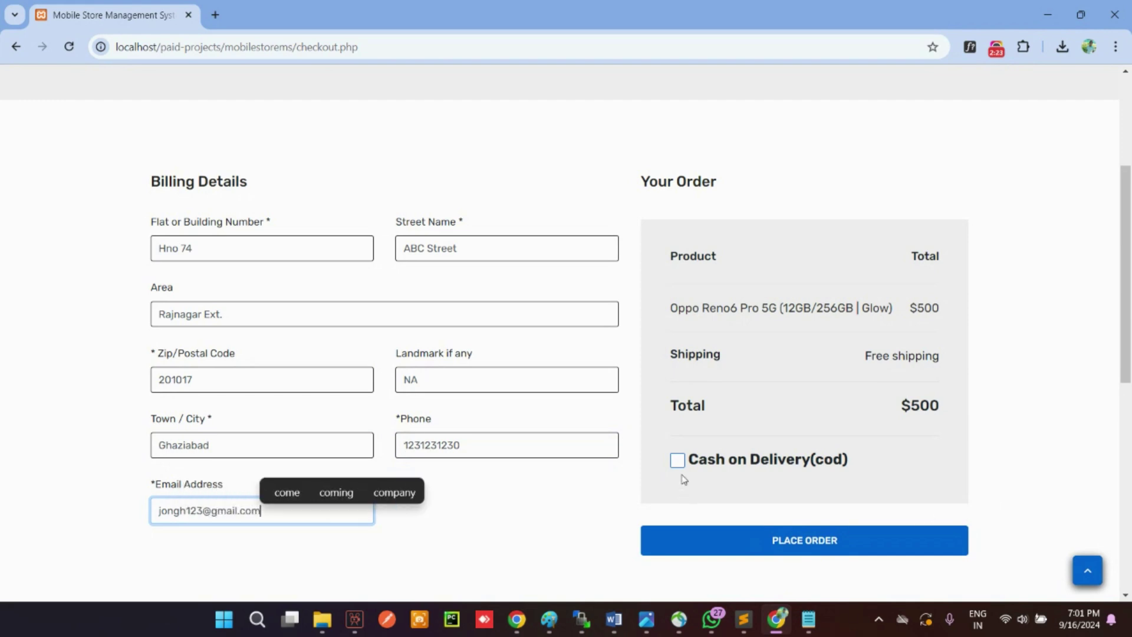
click(678, 460)
Step: Place the order and review its tracking history
click(738, 540)
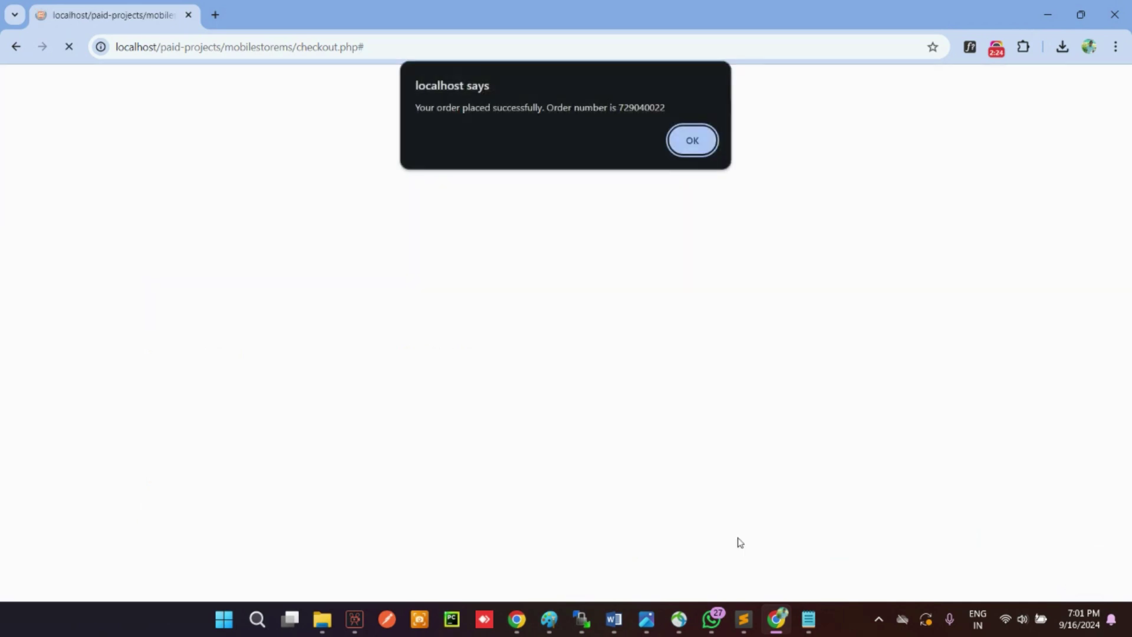
click(695, 141)
scroll(657, 320, down, 3)
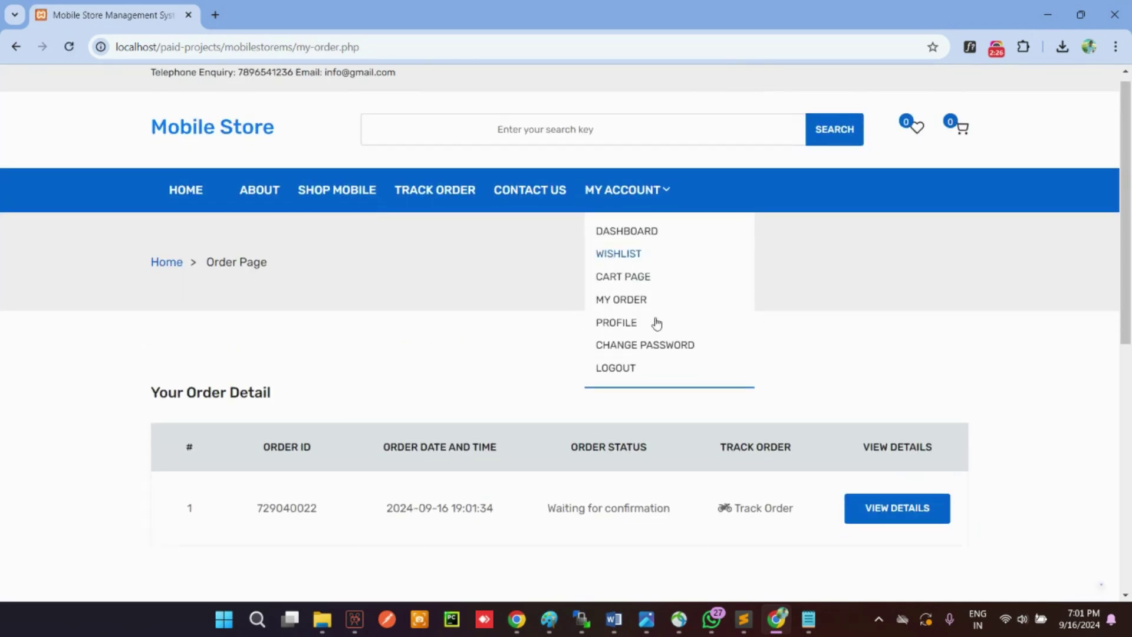
click(755, 370)
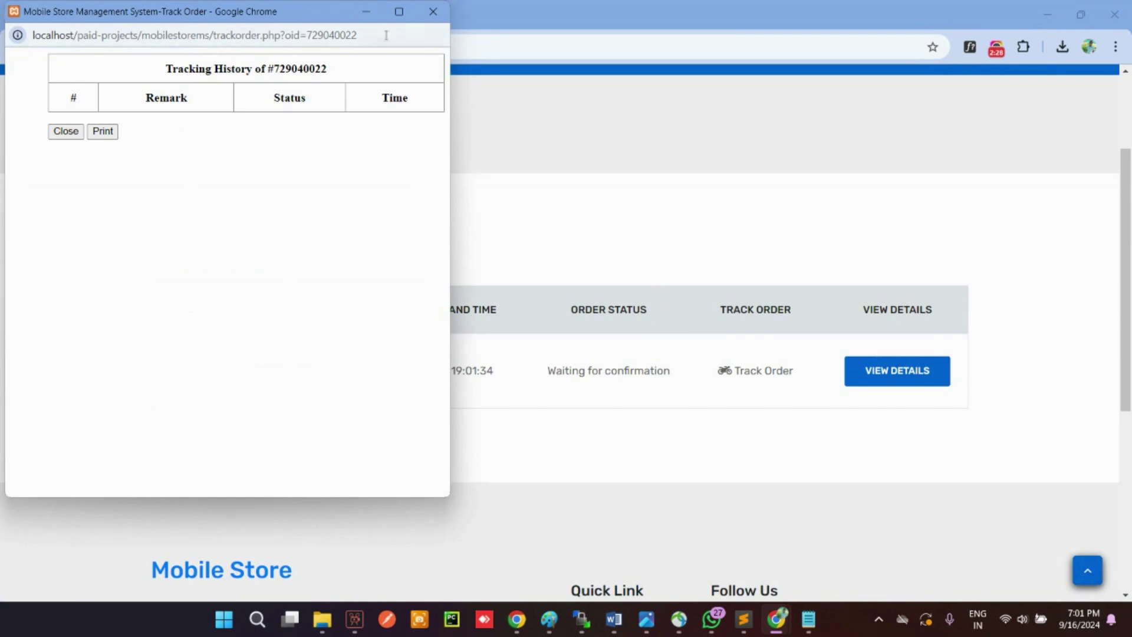
click(443, 16)
Step: Review the order's full details and close the cancellation form without cancelling
click(867, 376)
scroll(604, 389, down, 2)
scroll(604, 389, down, 3)
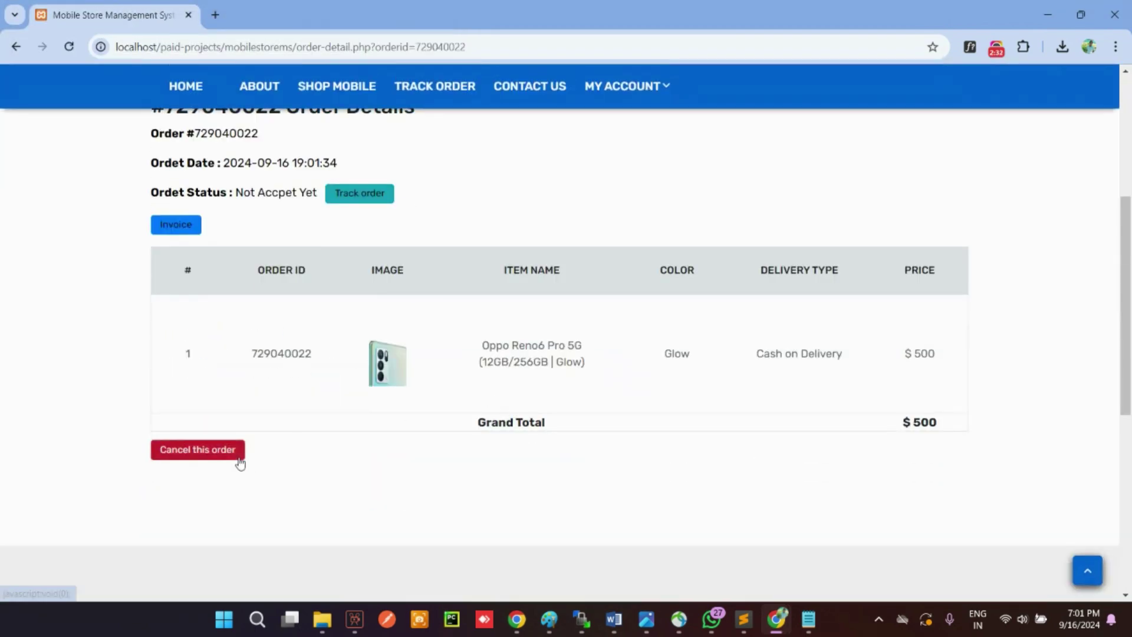
click(240, 457)
click(240, 218)
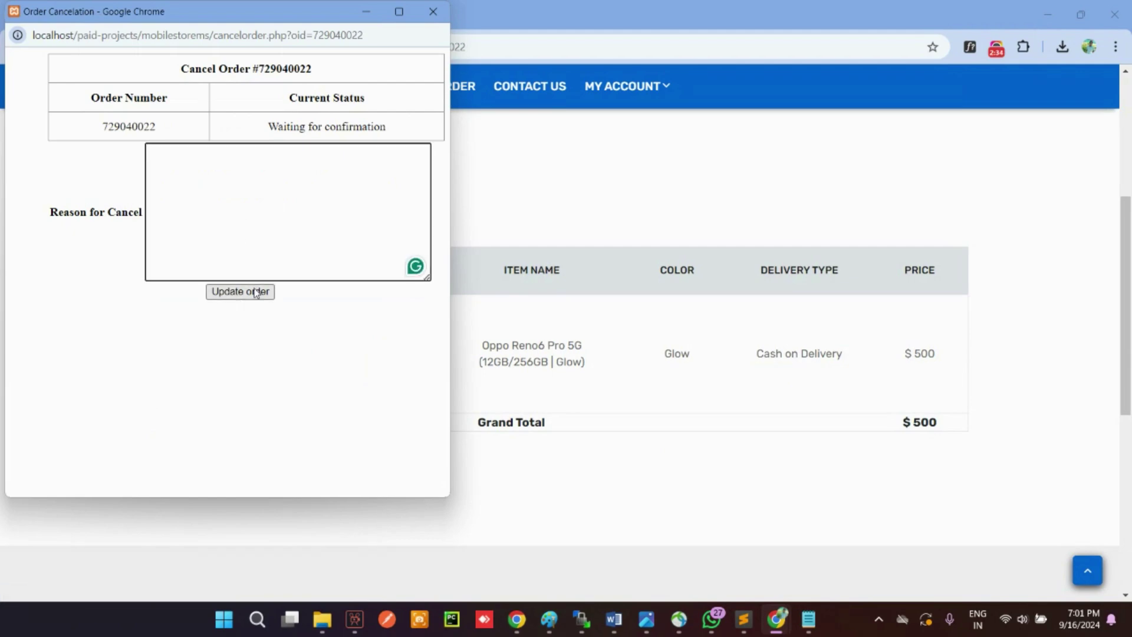
click(433, 11)
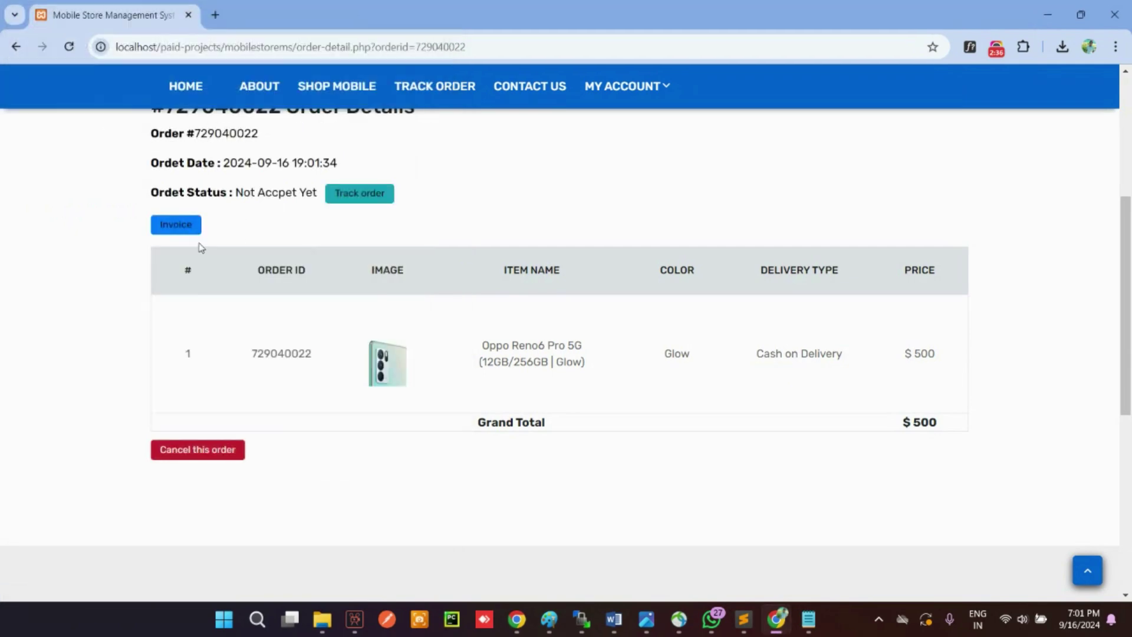
Step: View the order invoice, then select the site's base web address
click(173, 223)
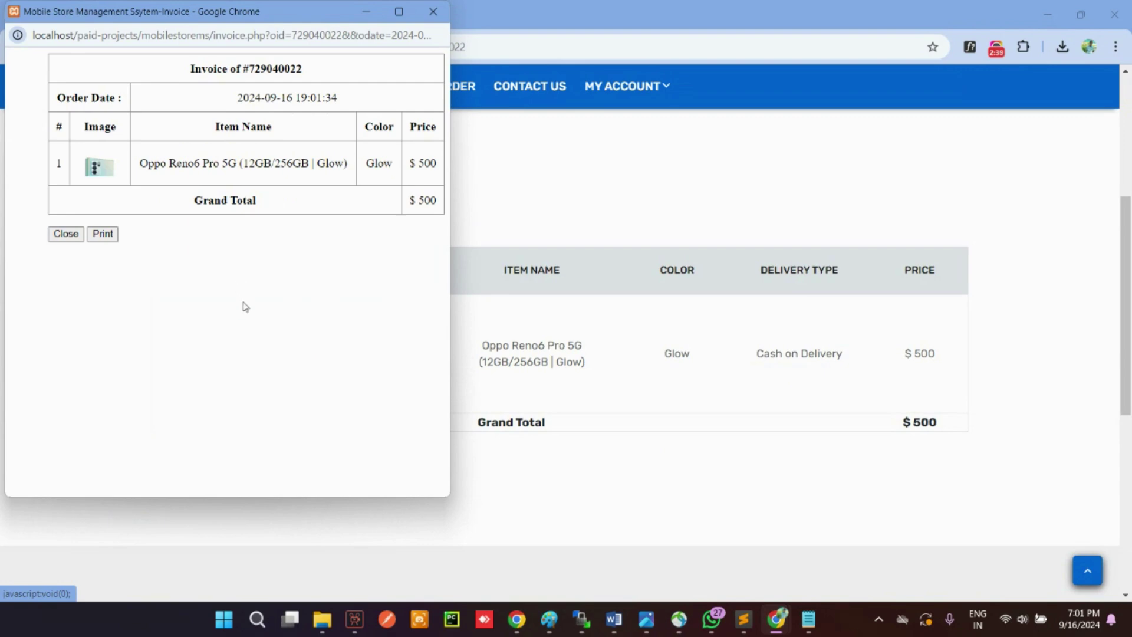
click(432, 11)
drag(293, 46, 112, 55)
Step: Load the store's base address in a new Incognito window
key(ctrl+c)
key(ctrl+shift+n)
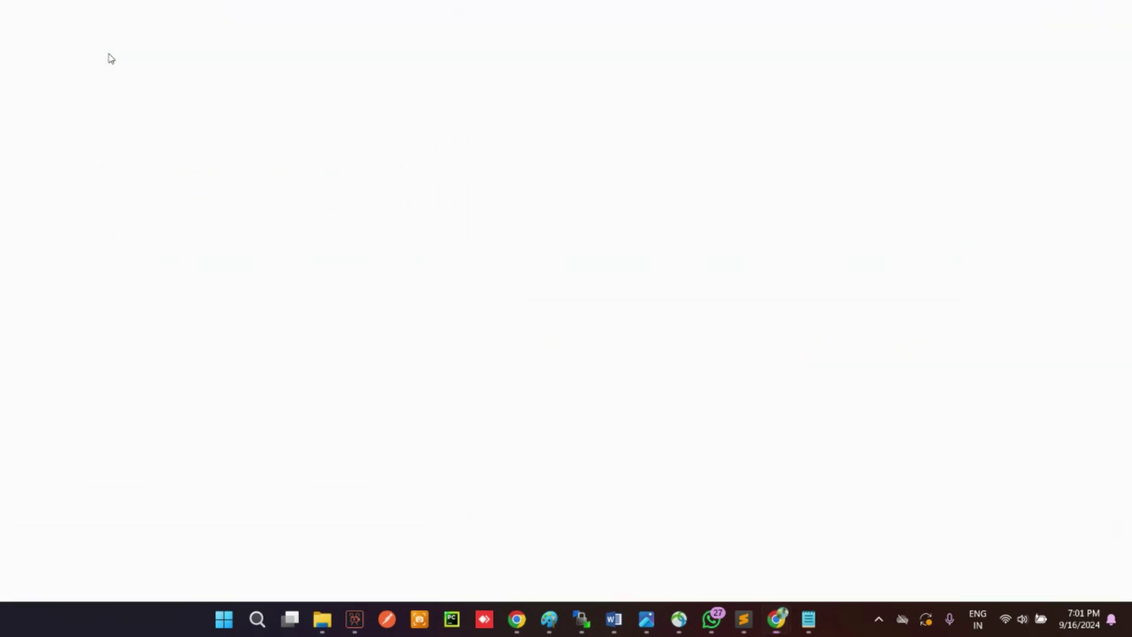
key(ctrl+v)
key(Return)
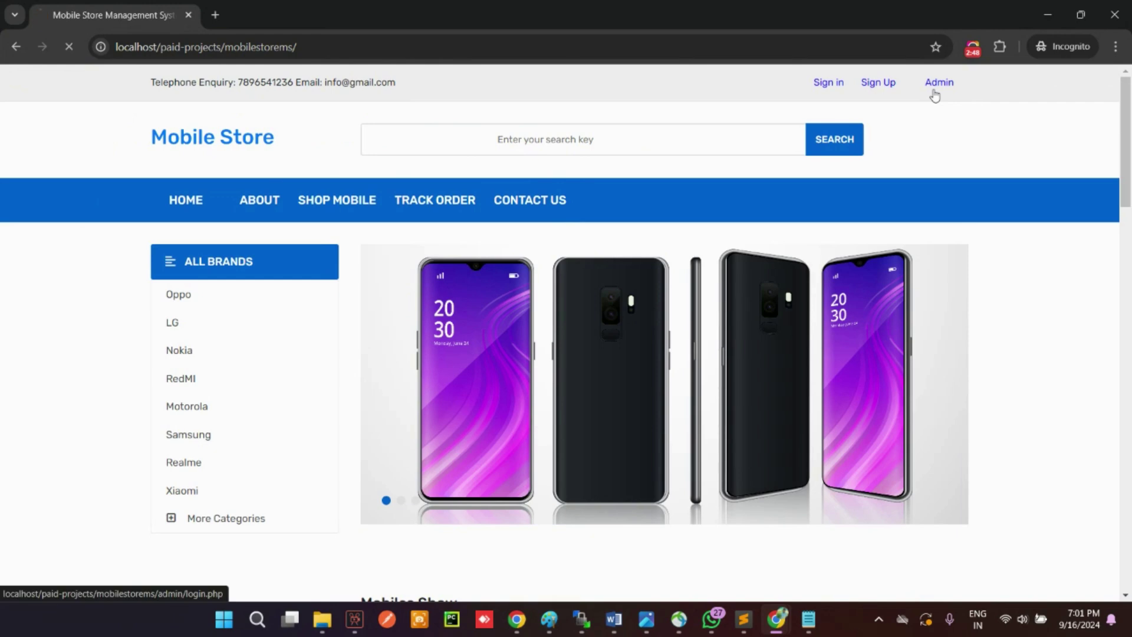
Step: Sign in to the admin panel with the admin credentials and list New Orders
click(935, 88)
click(538, 267)
text(admin)
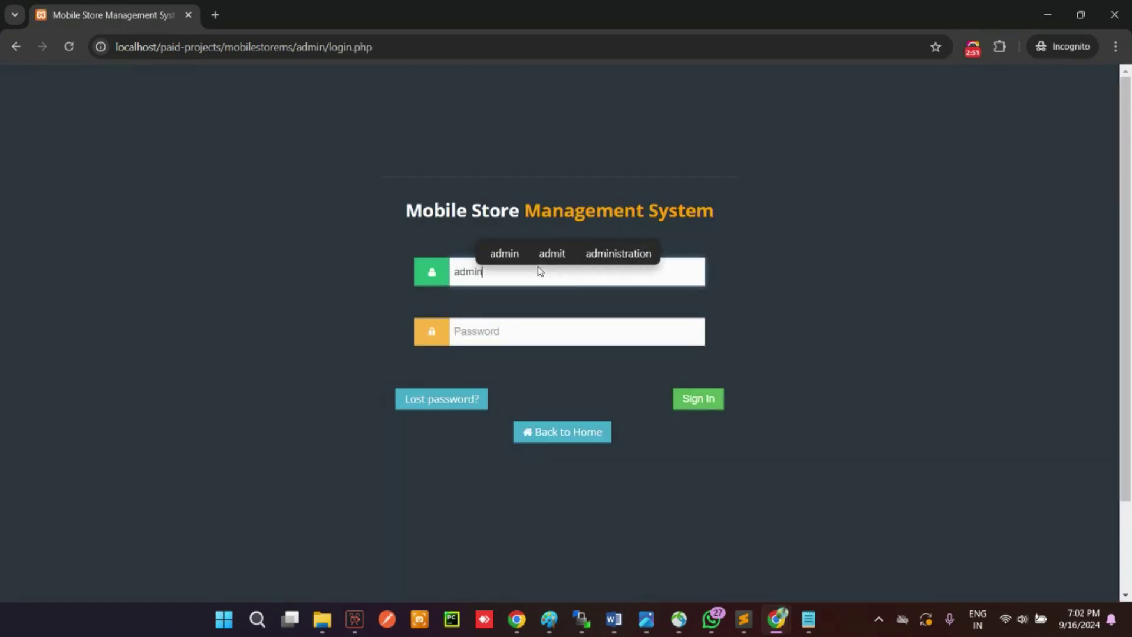
key(Tab)
text(a)
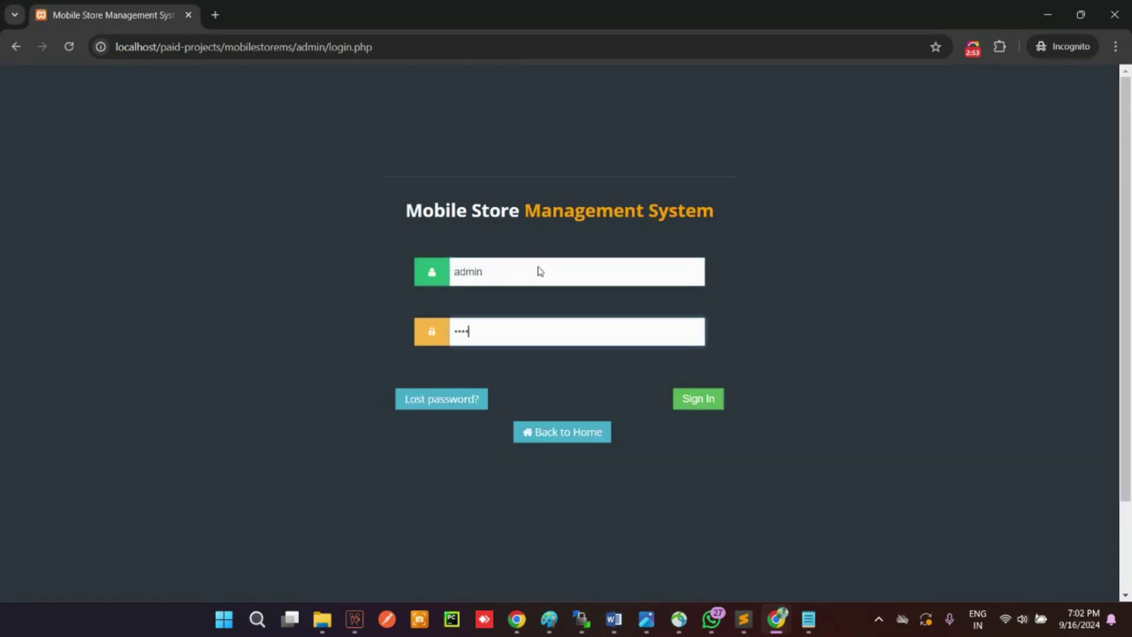
key(Return)
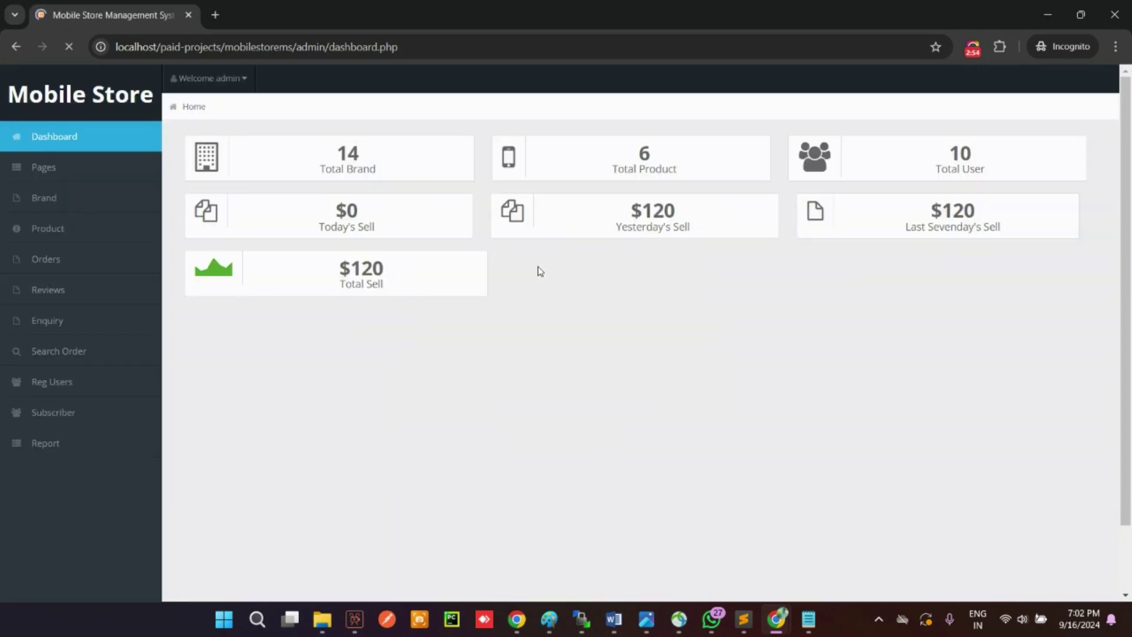
click(52, 263)
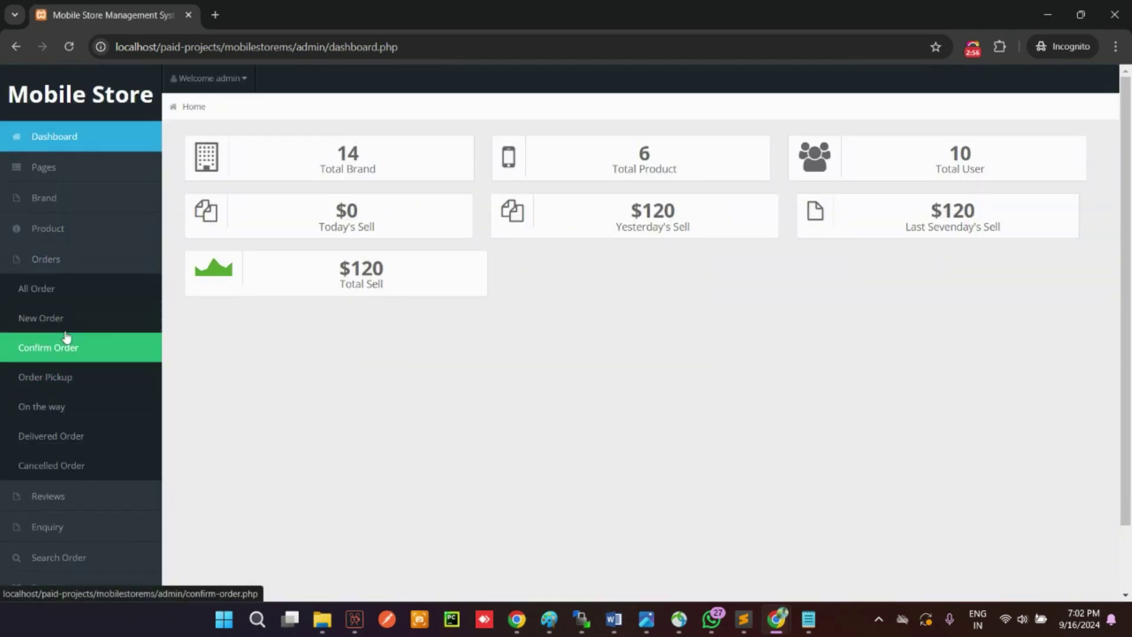
click(41, 319)
Step: Set the order to Order Confirmed with remark 'Order is donfirmed.' and save
click(978, 309)
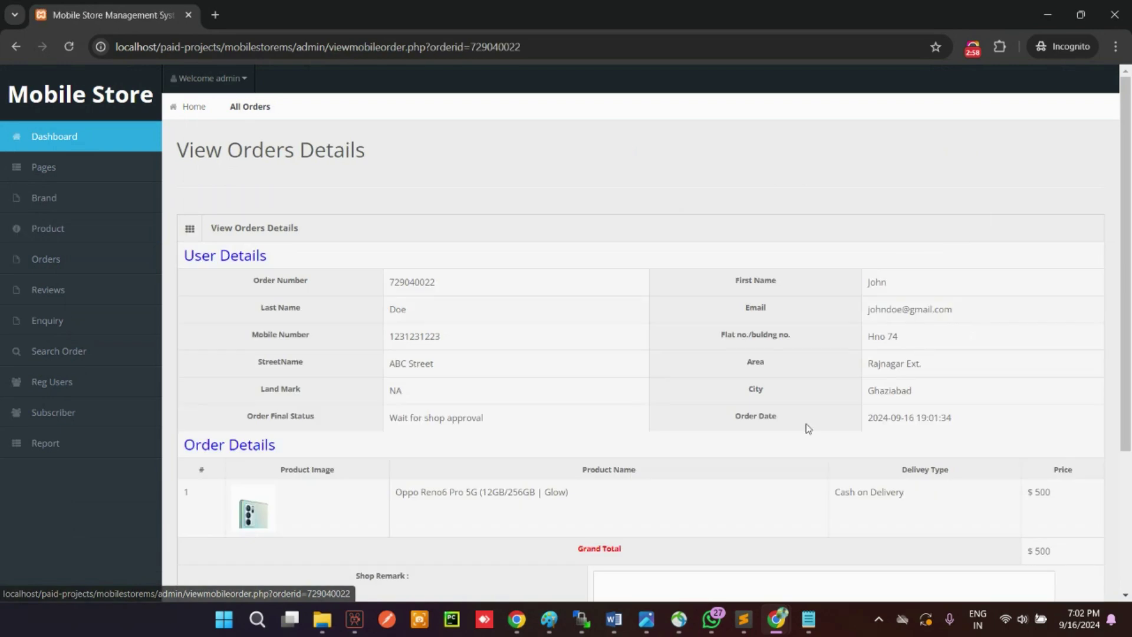
scroll(767, 412, down, 3)
click(689, 409)
text(Ord)
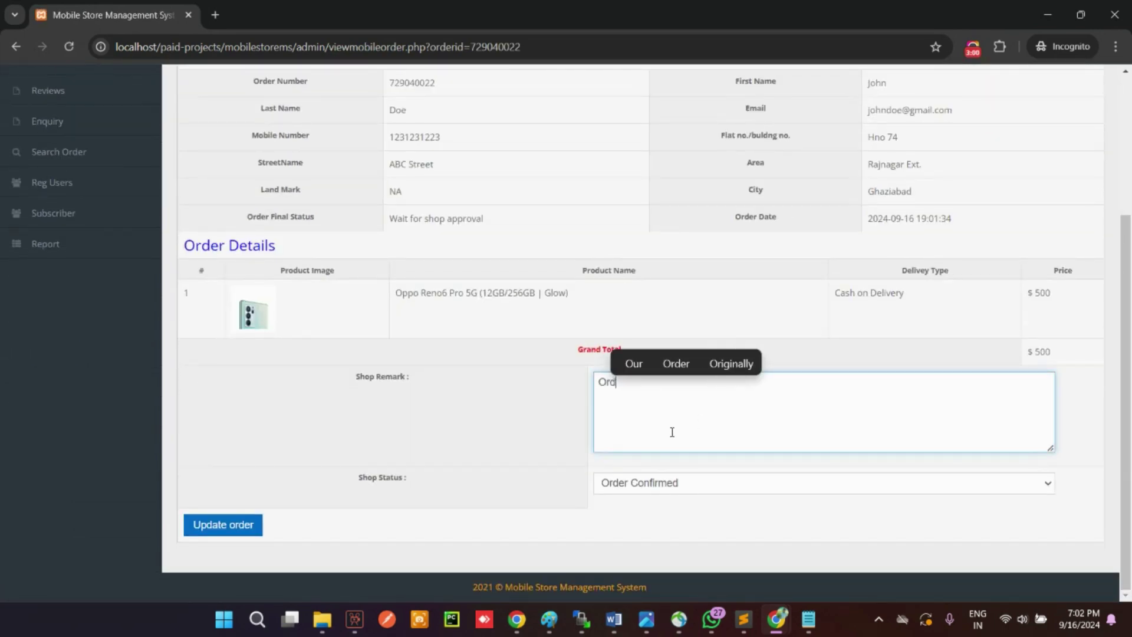
text(er is don)
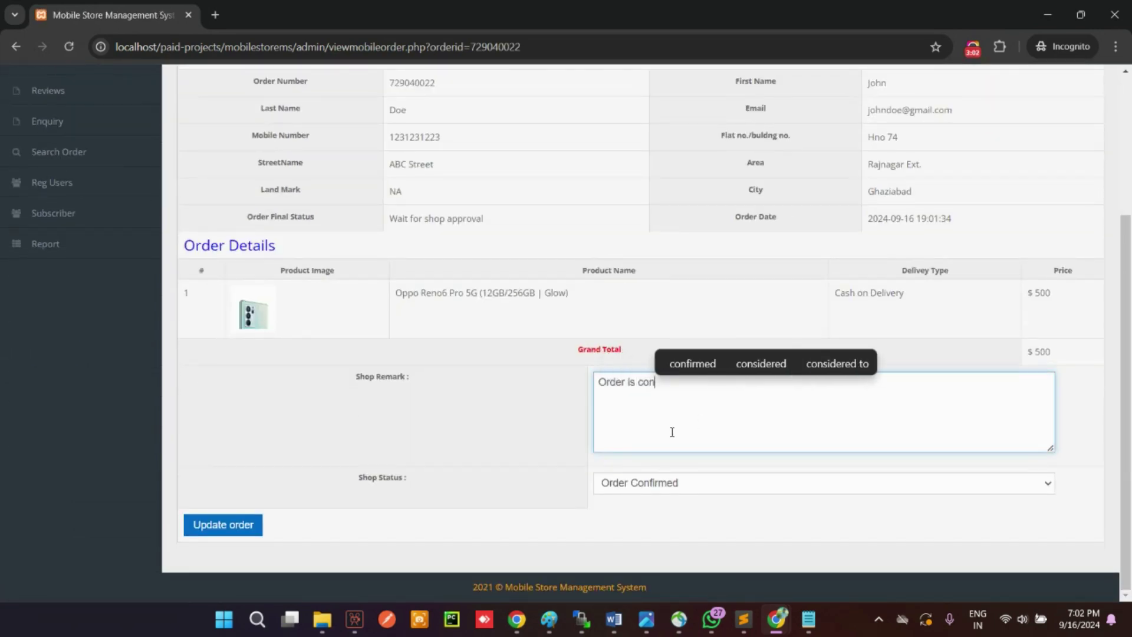
text(firmed.)
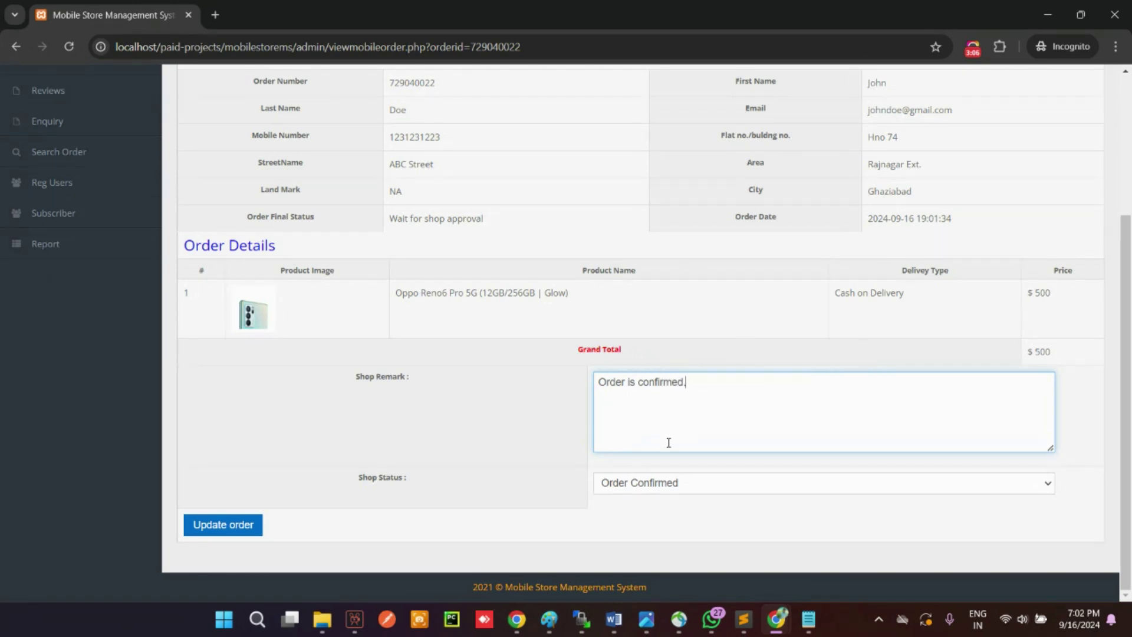
click(645, 479)
click(644, 504)
click(233, 525)
click(687, 143)
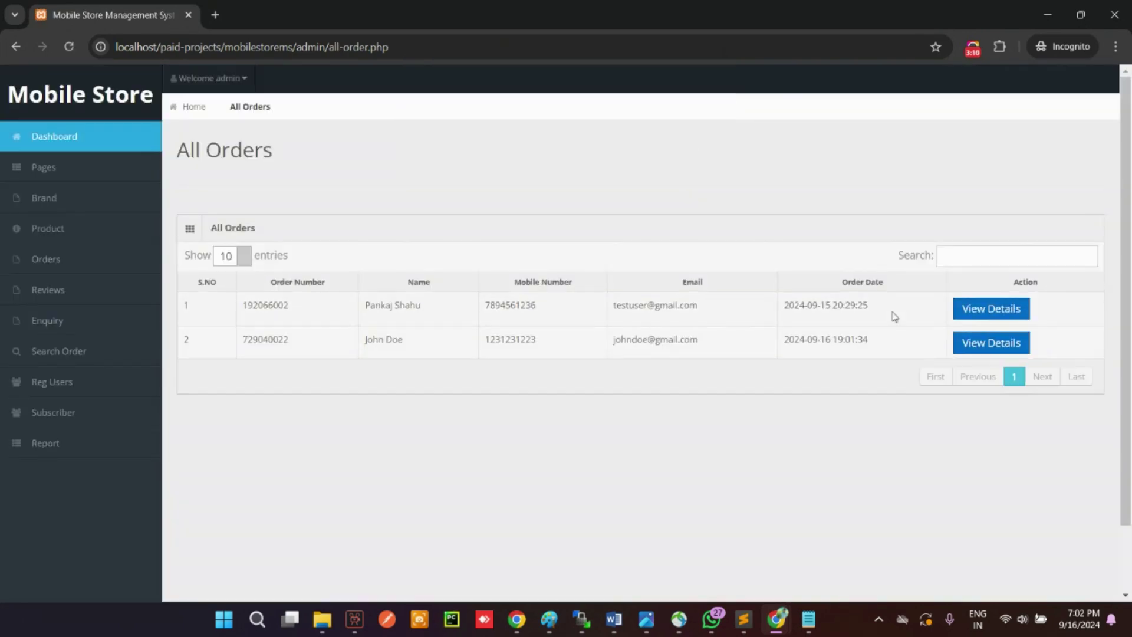
Step: Save Mobile Pickup with remark 'Order is packed and poicked up by delivery boy' on the order
click(991, 343)
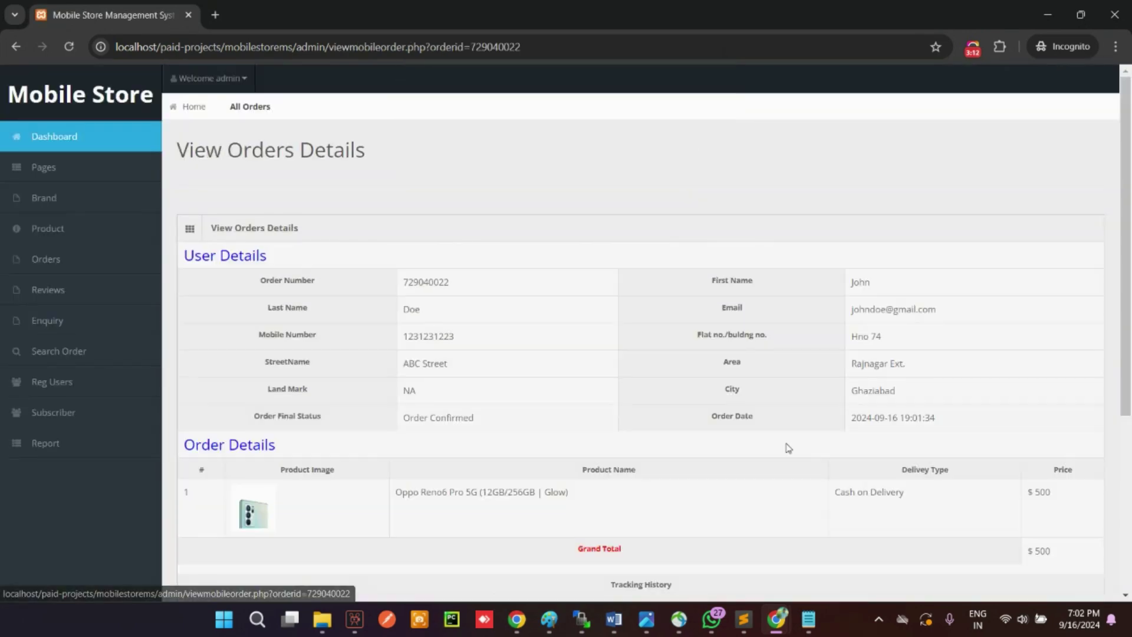
scroll(788, 448, down, 5)
click(702, 394)
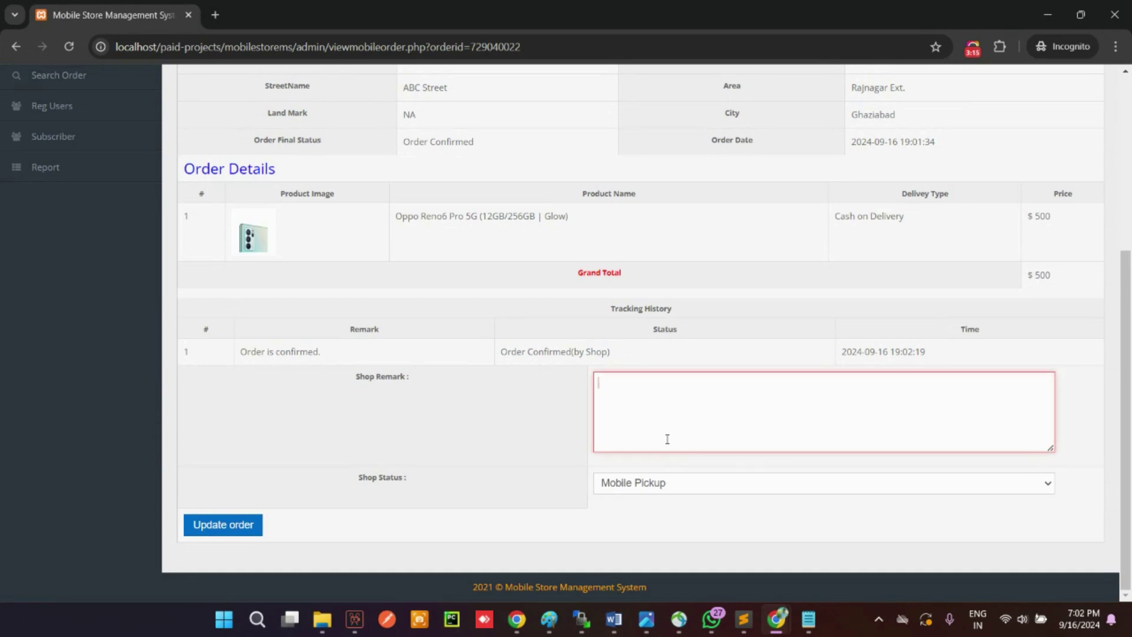
text(M)
key(BackSpace)
text(O)
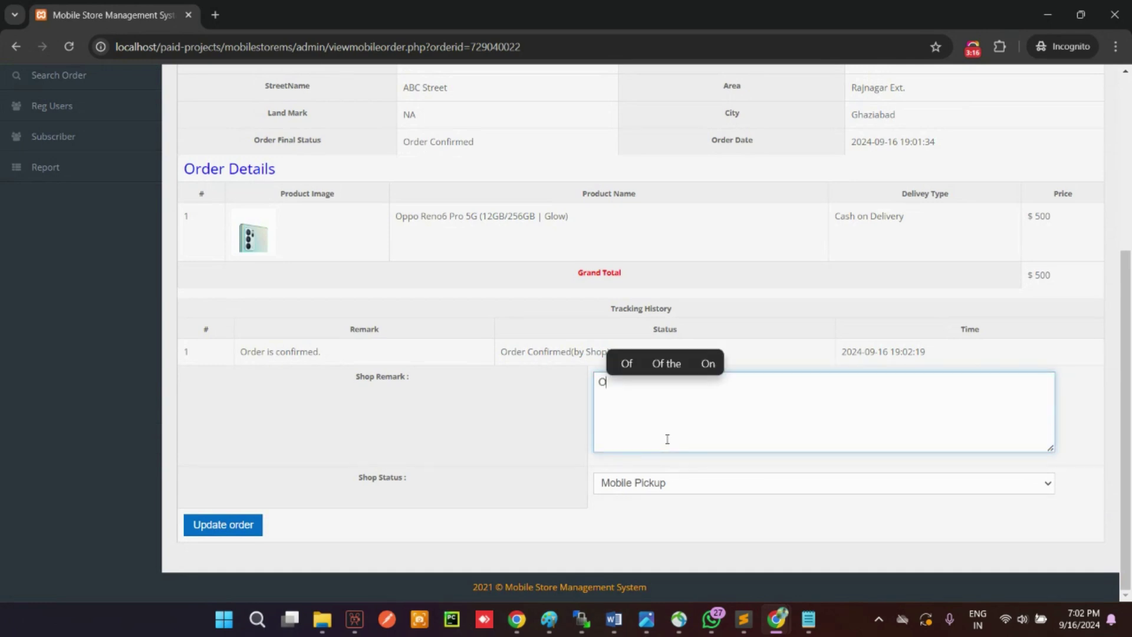
text(rder)
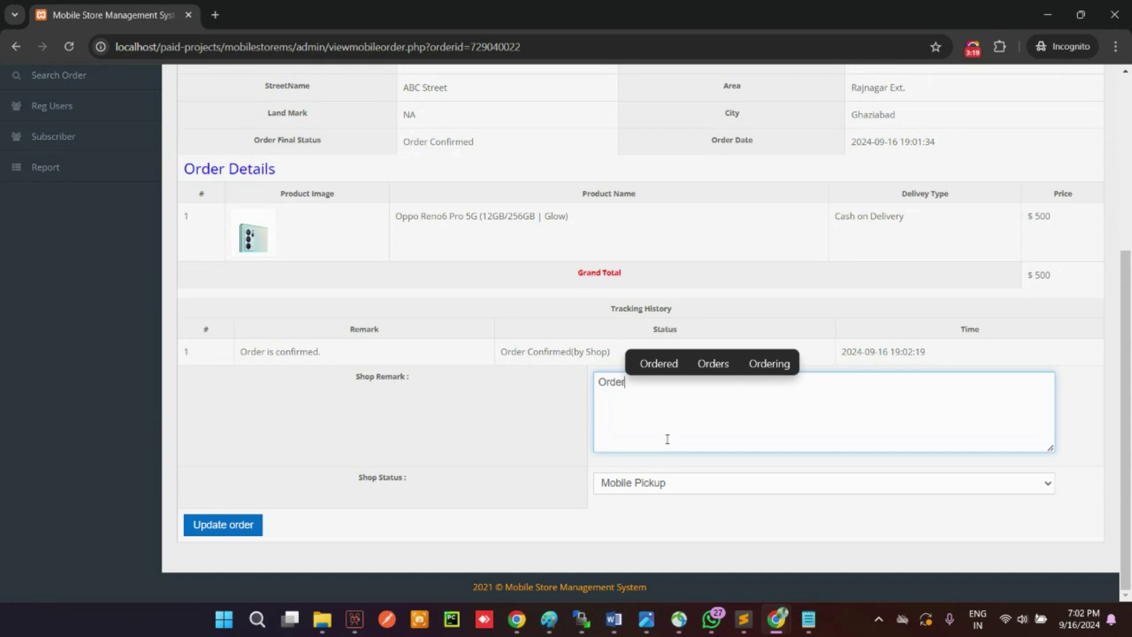
text( is pac)
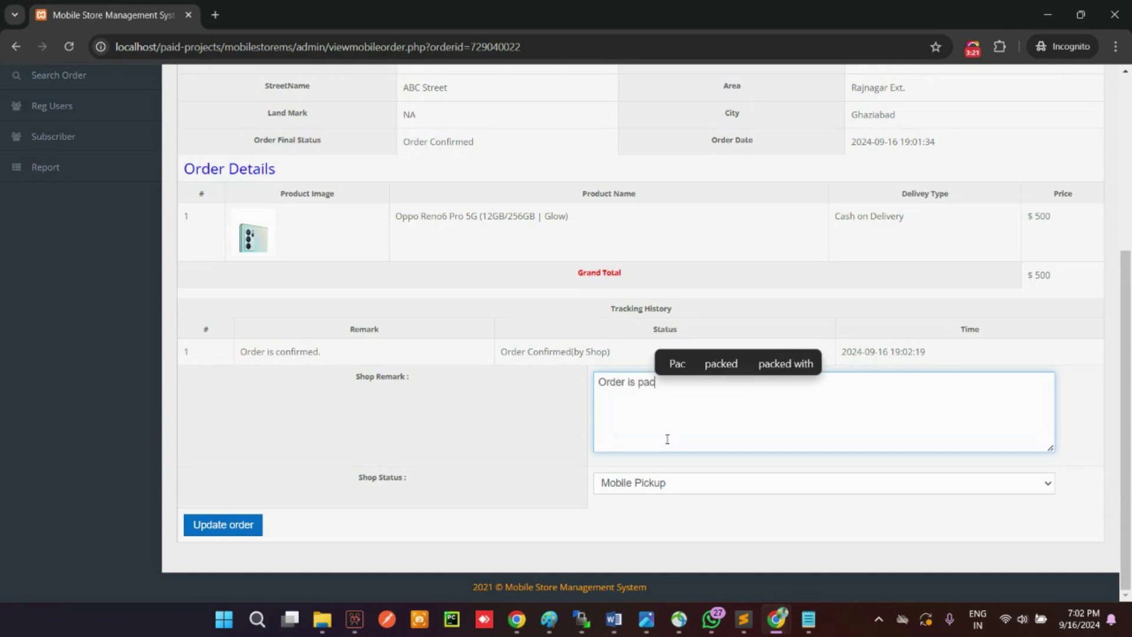
text(ked and )
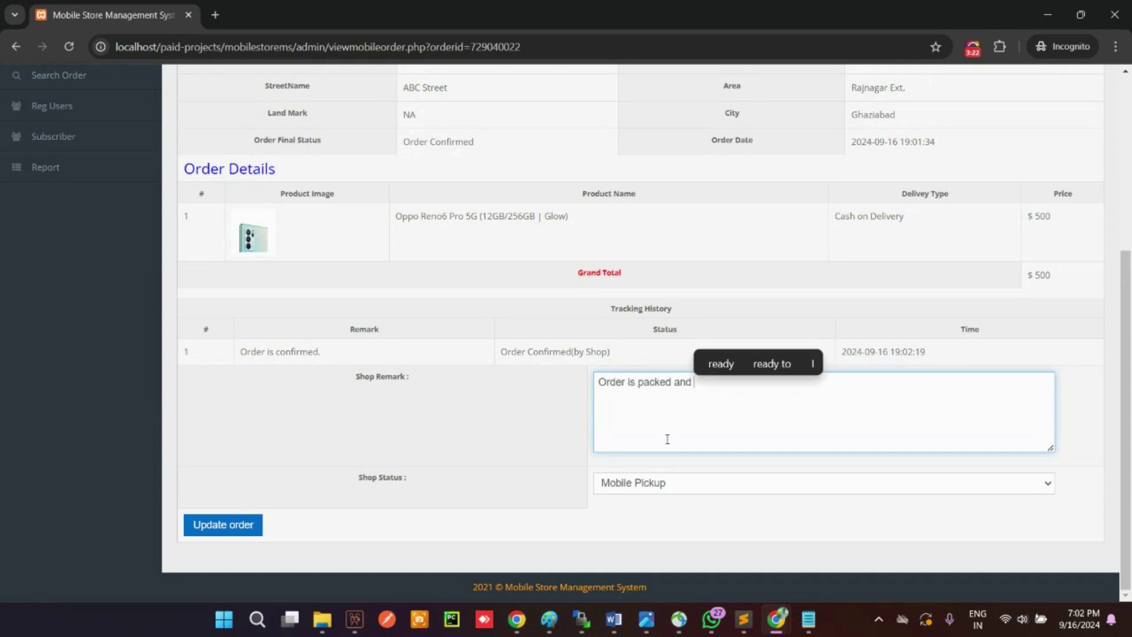
text(poi)
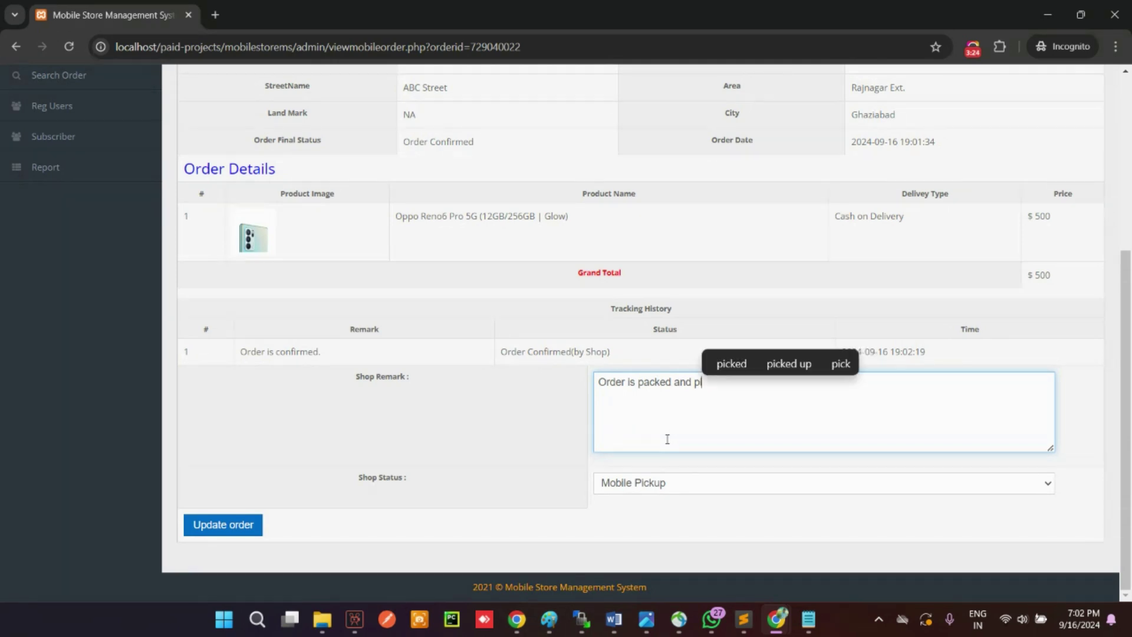
text(cked up)
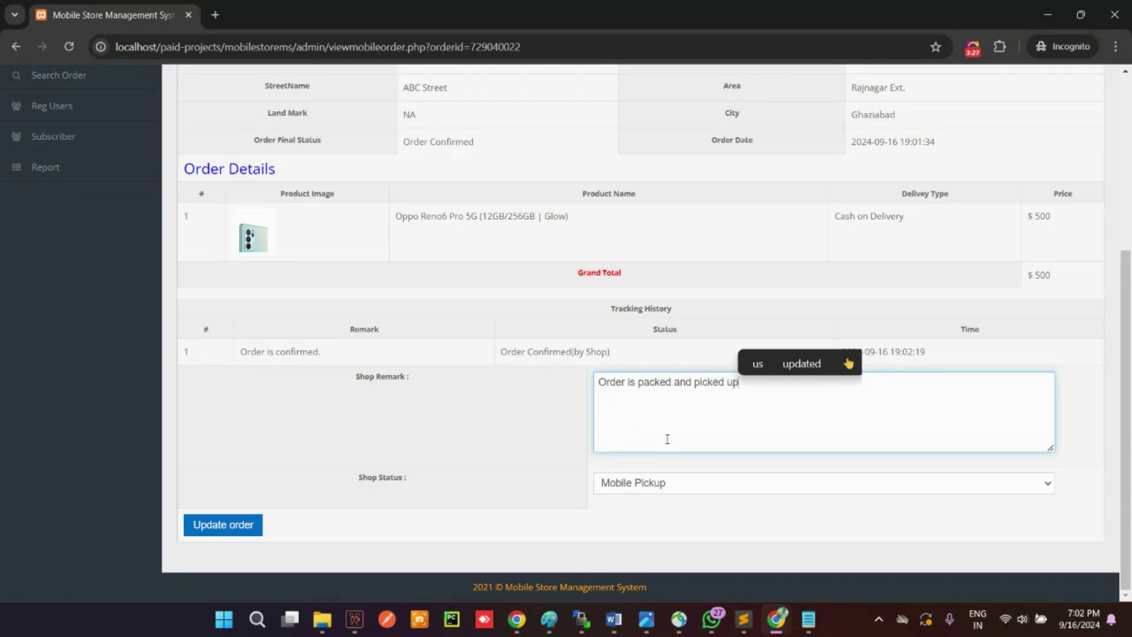
text( by deliver)
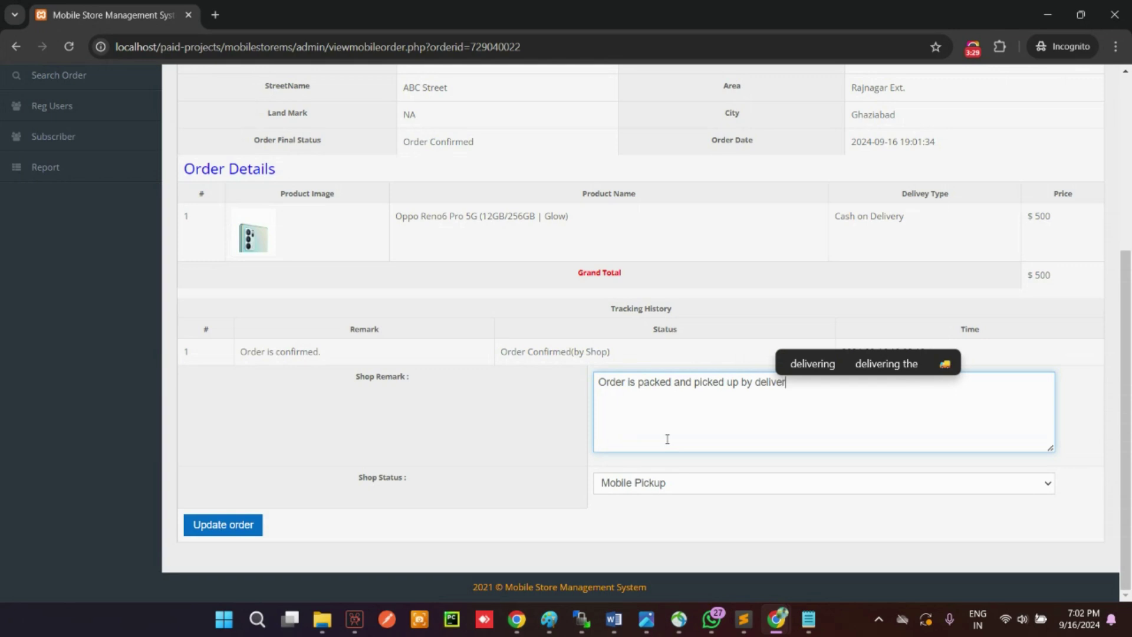
text(y boy)
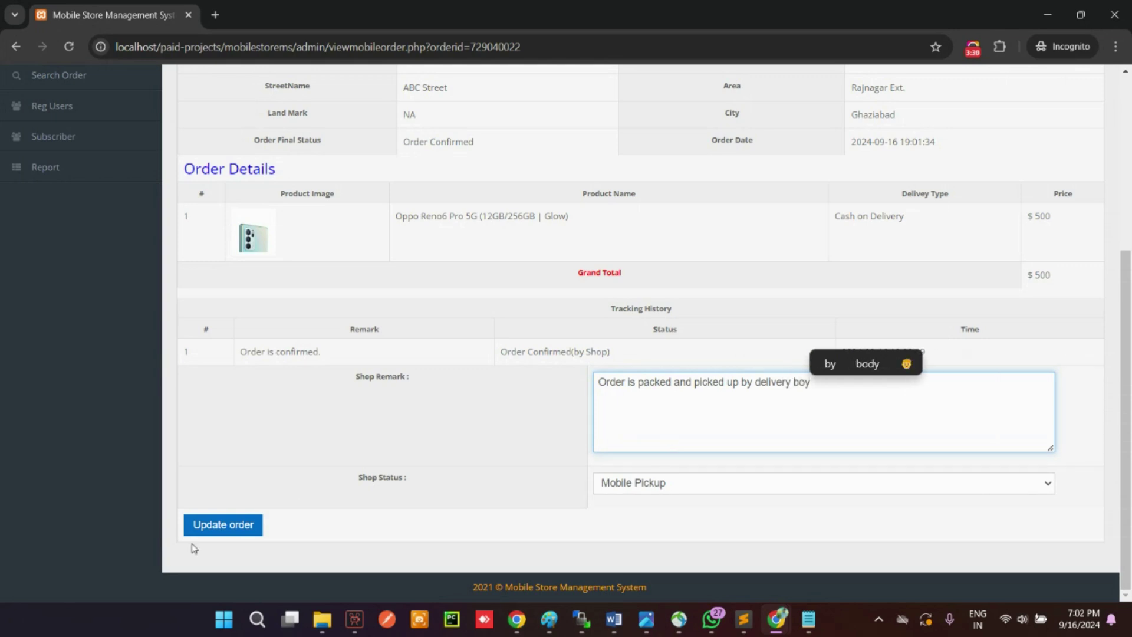
click(223, 527)
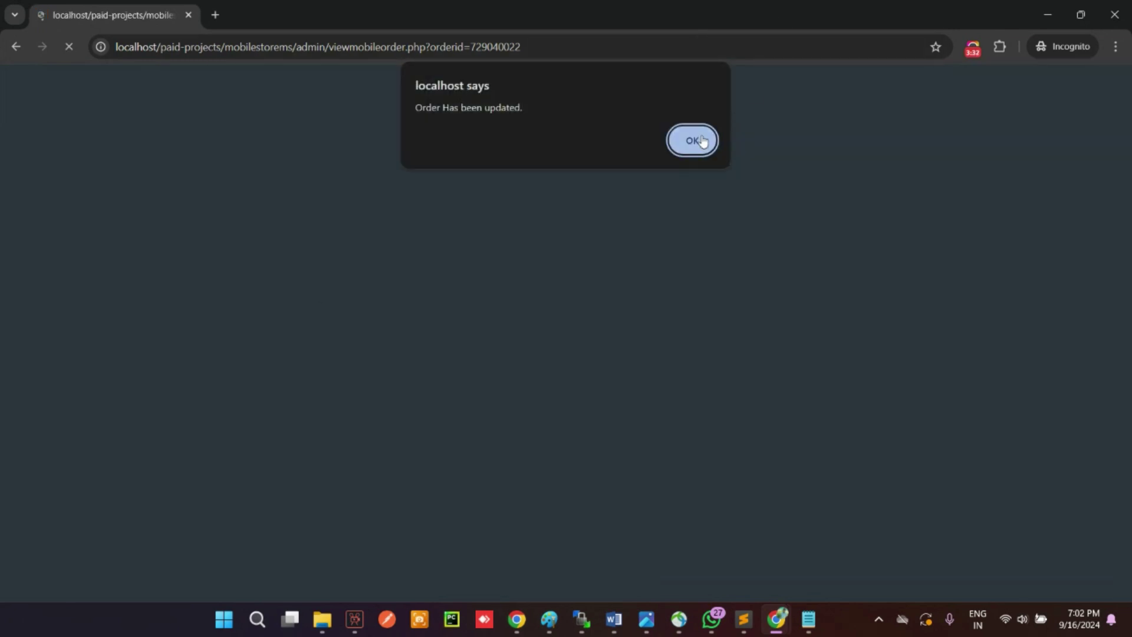
click(702, 140)
click(988, 345)
Step: Update the order to On The Way with the remark 'In transit'
scroll(714, 436, down, 5)
click(711, 424)
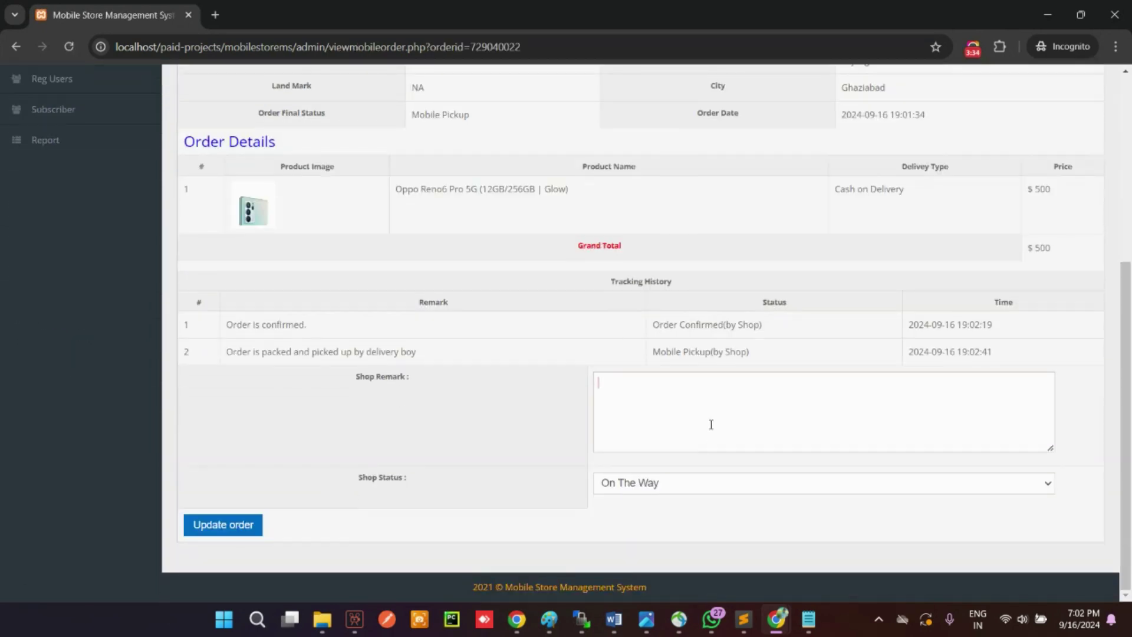
click(654, 481)
click(666, 412)
text(In transit)
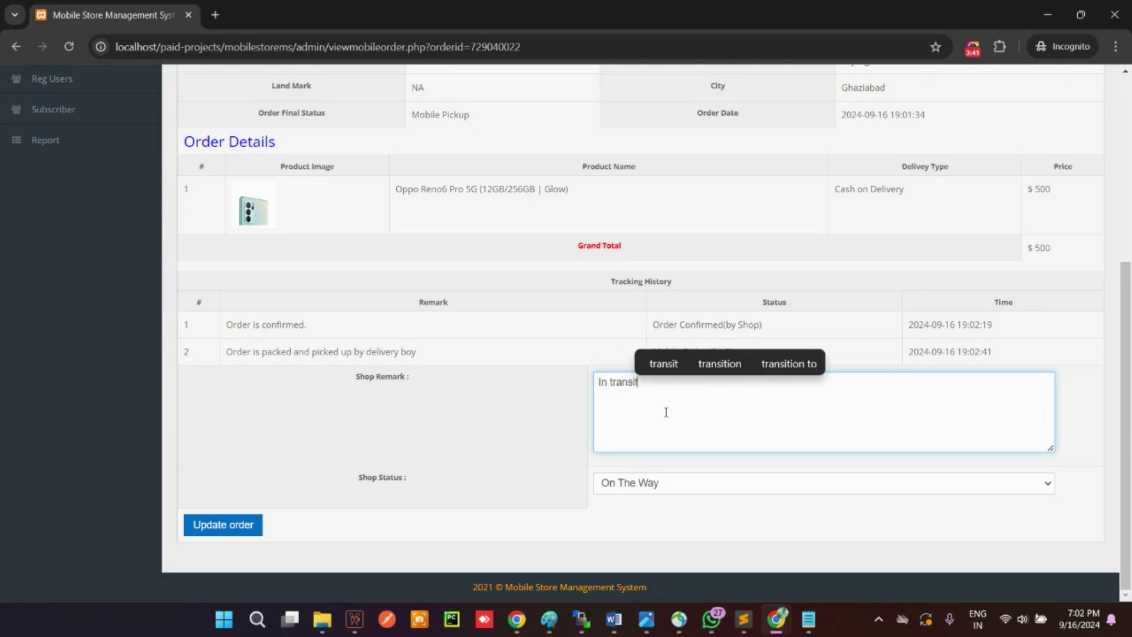
click(223, 525)
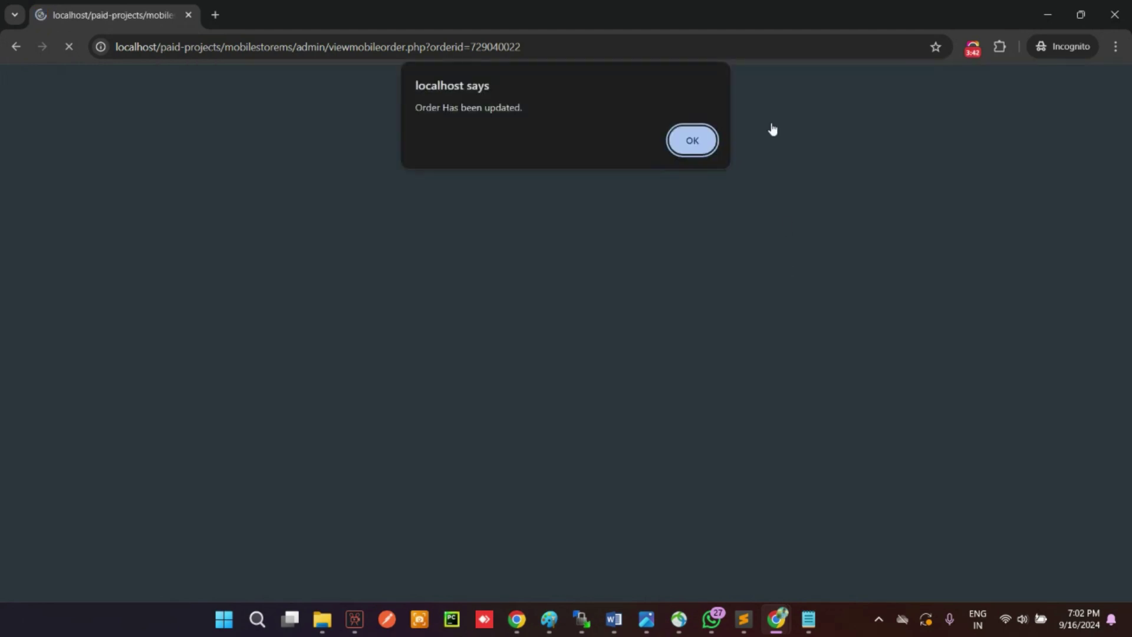
click(690, 139)
Step: Mark the order Mobile Delivered with the remark 'Mobile is delivered to user'
click(991, 343)
scroll(725, 470, down, 4)
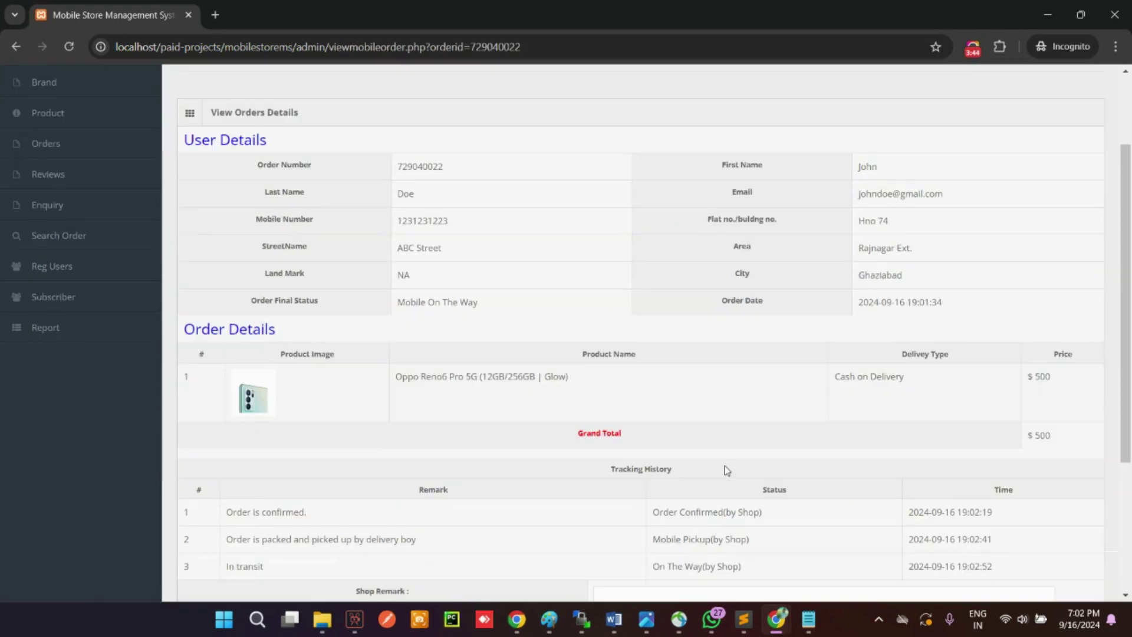
click(739, 533)
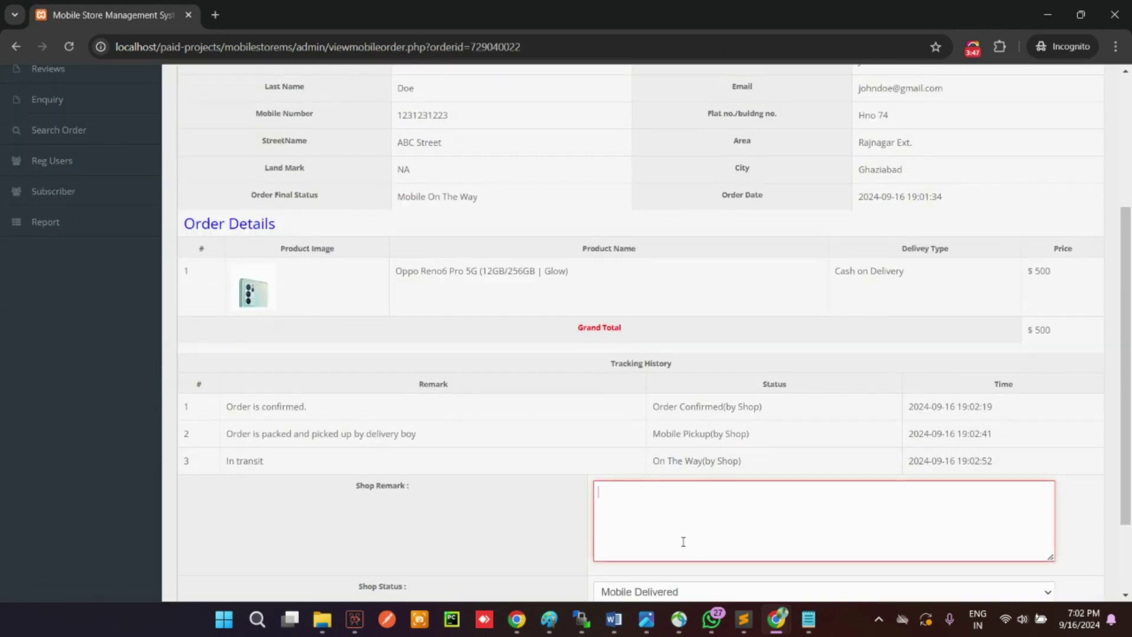
text(Mobile i)
text(s dev)
key(BackSpace)
text(livered to to)
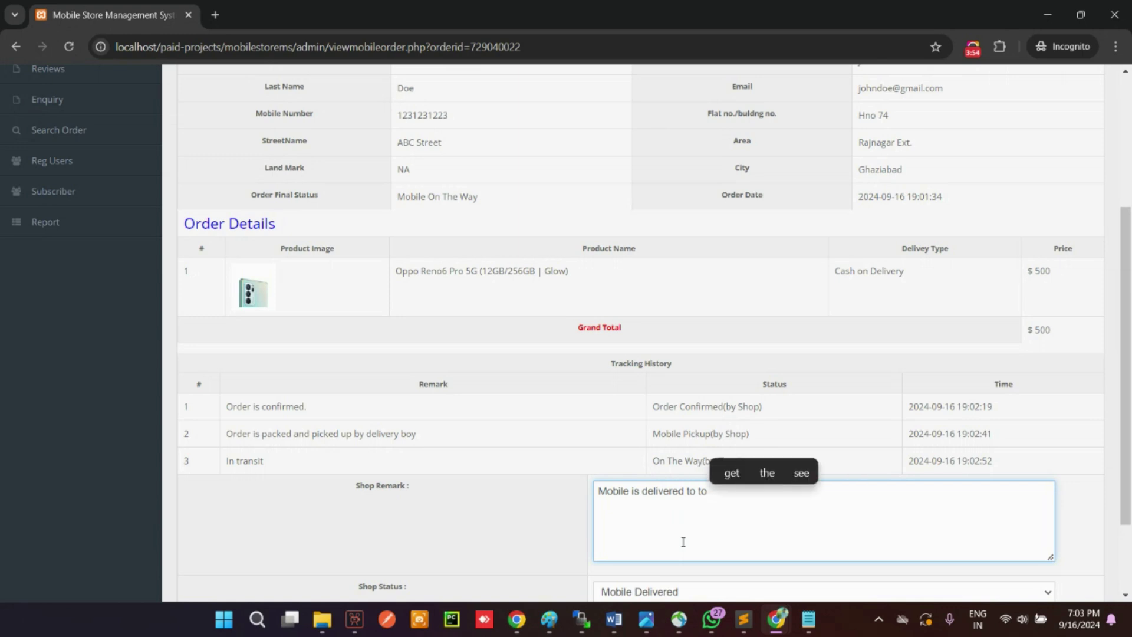
key(BackSpace)
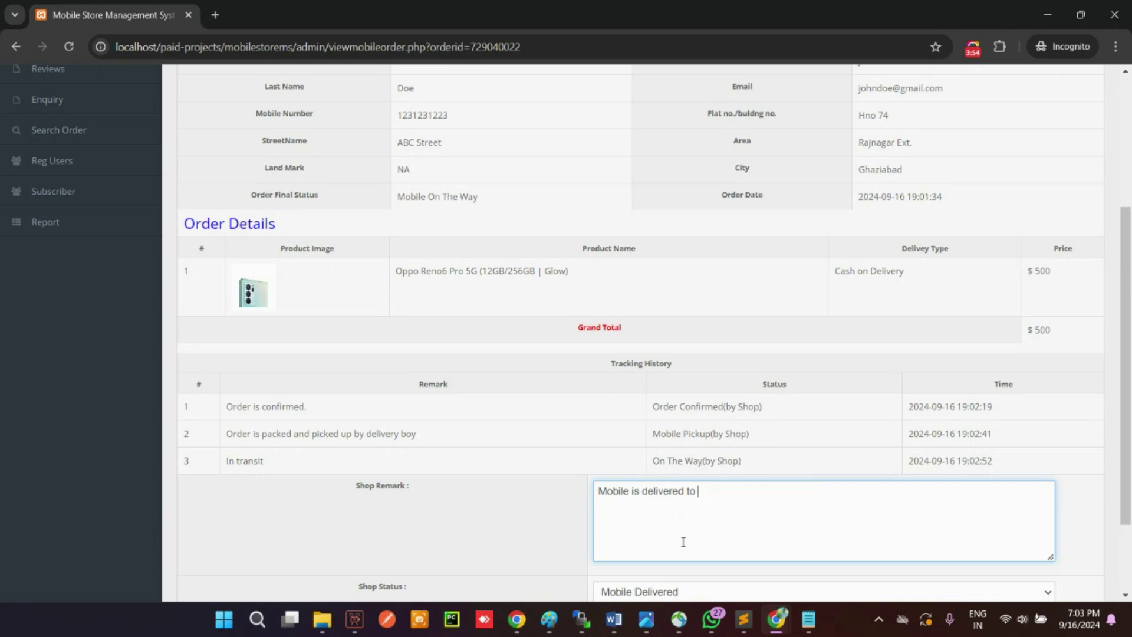
text(user)
scroll(521, 513, down, 2)
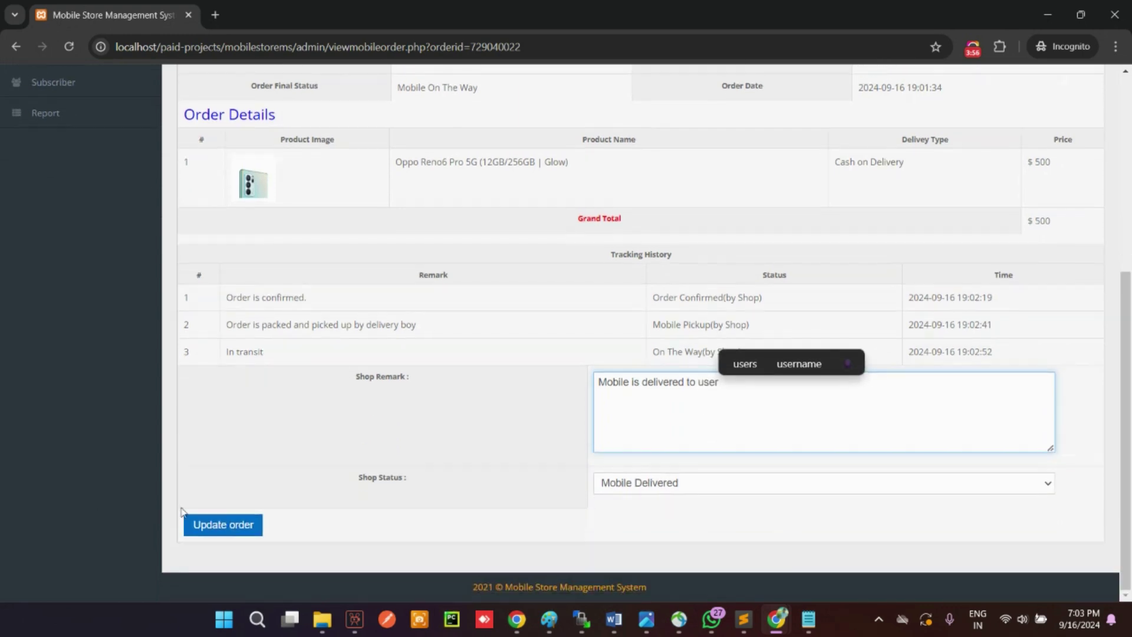
click(209, 523)
click(689, 142)
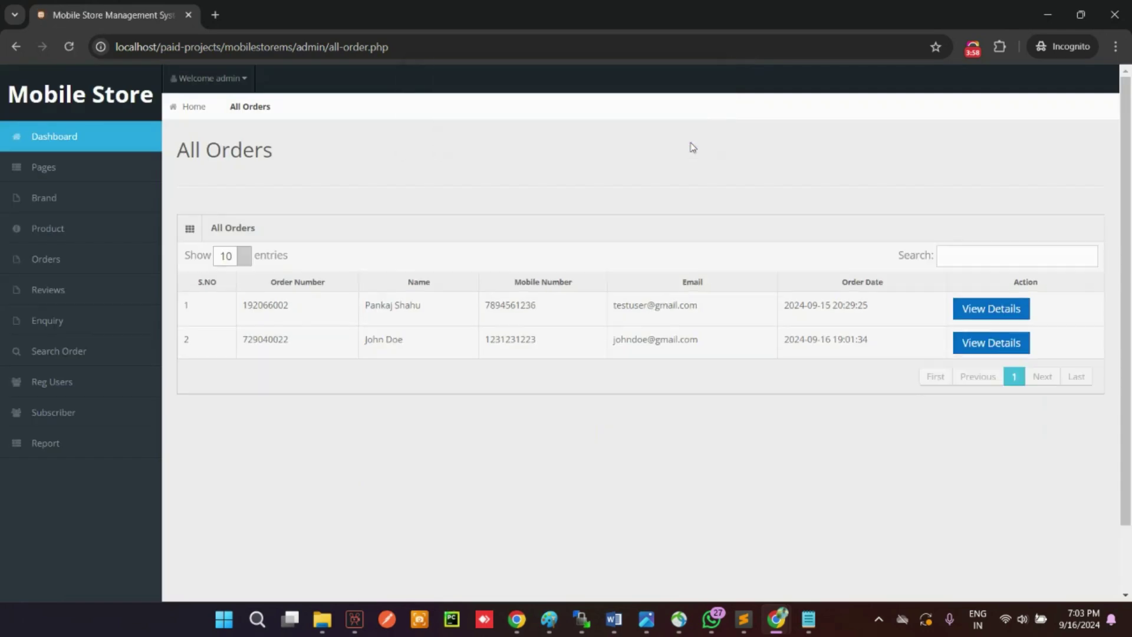
Step: Reopen the Oppo Reno6 Pro order details to check the delivered status
click(990, 342)
scroll(556, 479, down, 3)
drag(590, 551, 838, 522)
click(819, 498)
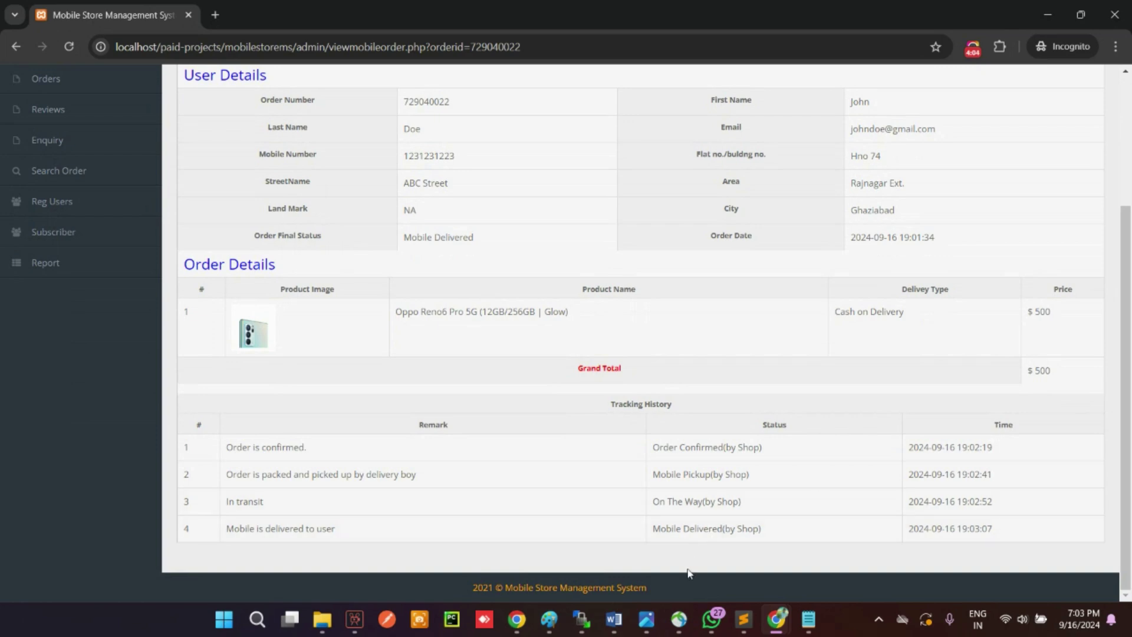
Step: Reload the customer's order page to show the updated status and order details
mouse_move(782, 619)
click(860, 534)
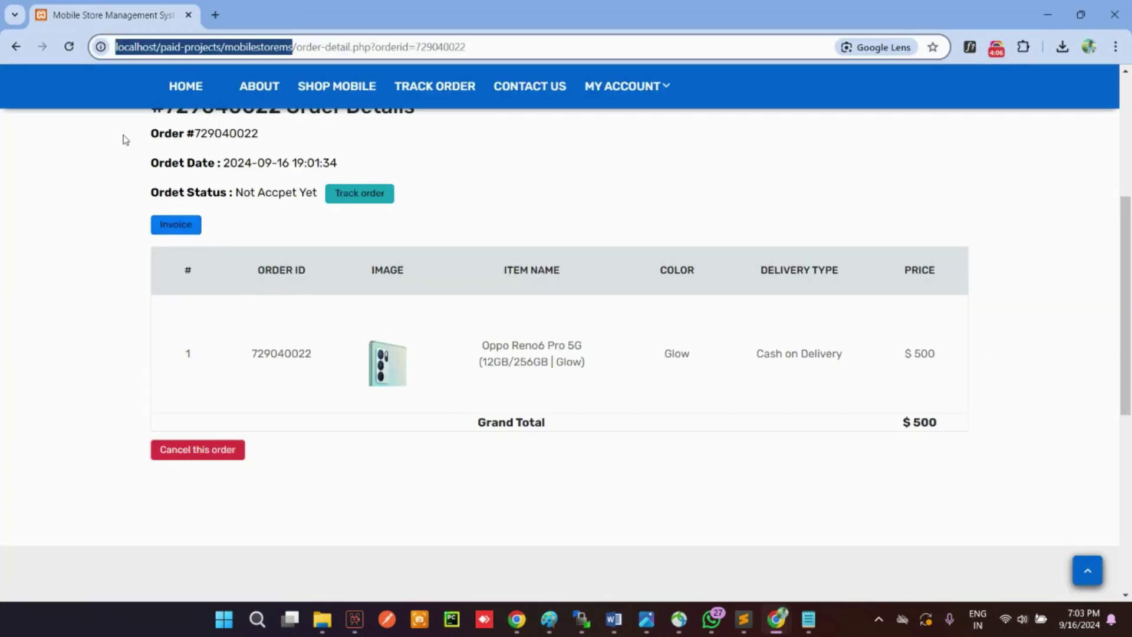
click(97, 51)
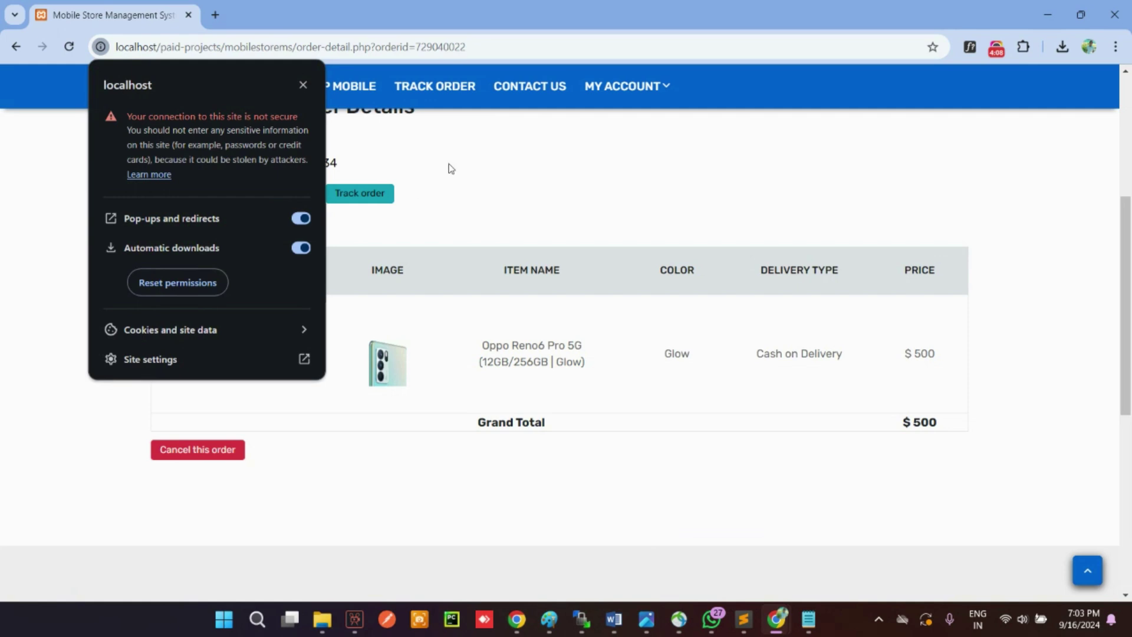
click(451, 169)
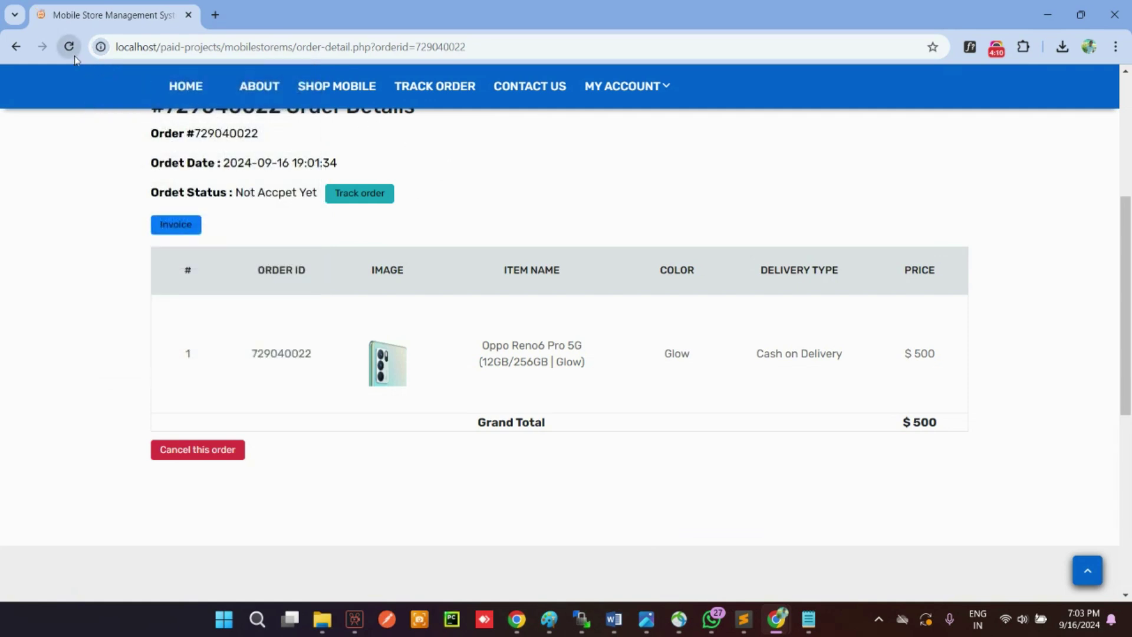
click(69, 47)
drag(750, 354, 837, 354)
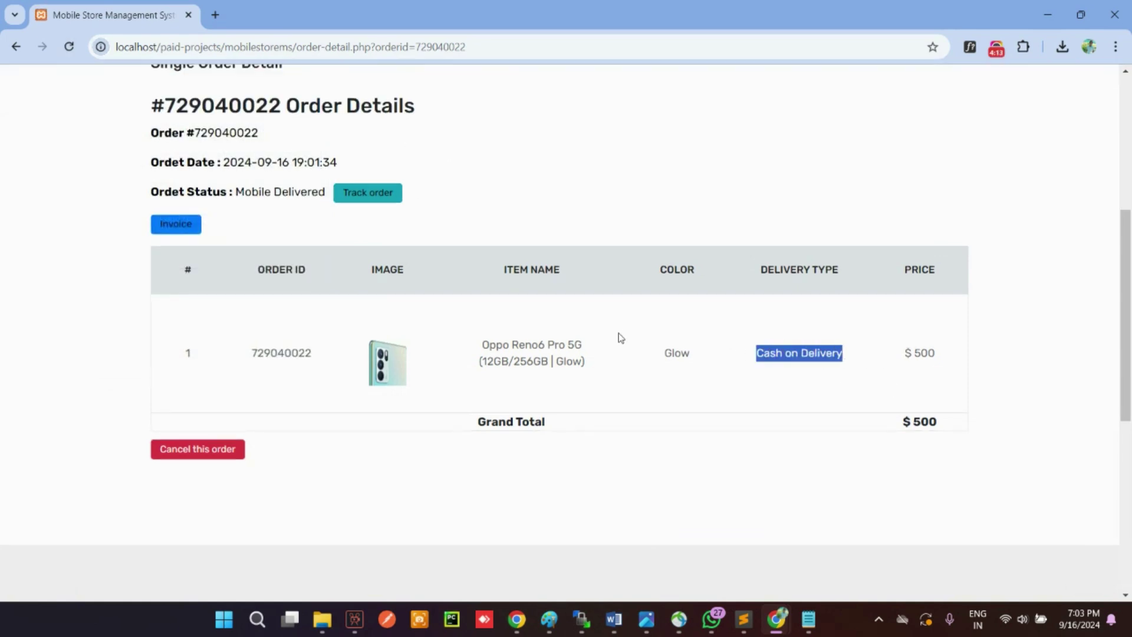
drag(657, 353, 791, 354)
Step: Check the order's tracking history and the cancel option for the delivered order
click(375, 194)
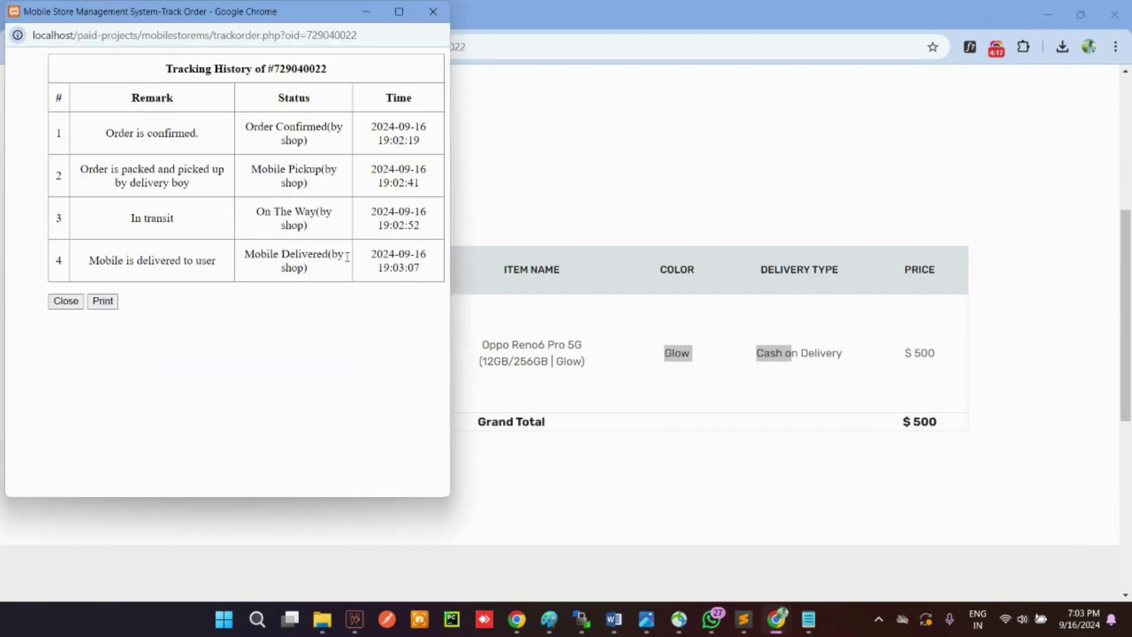
click(432, 13)
click(221, 448)
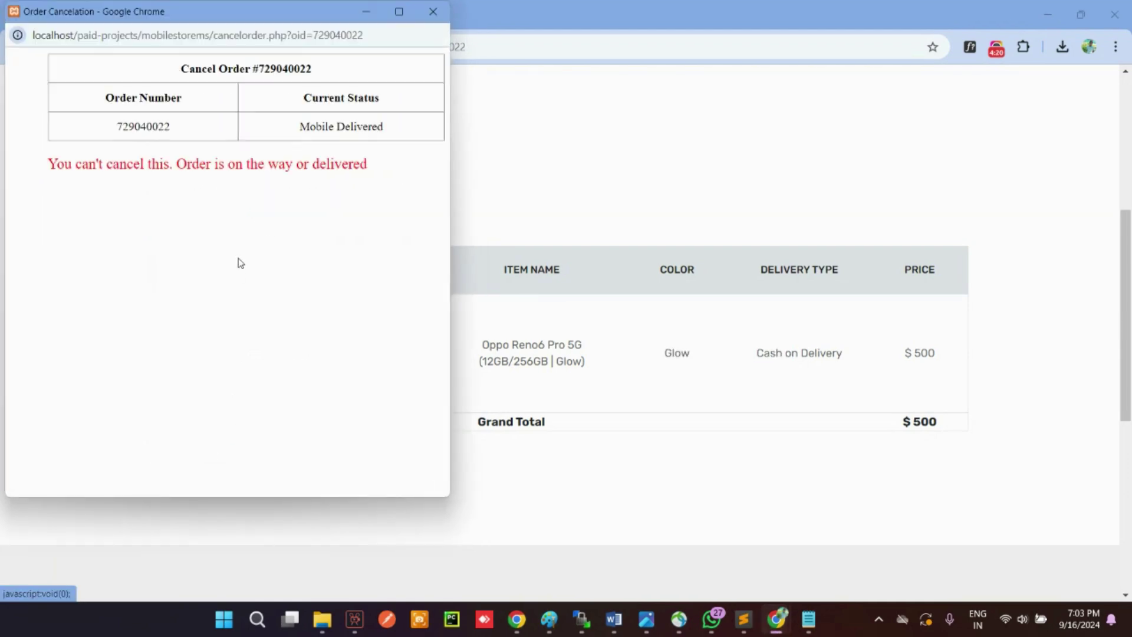
key(ctrl+a)
click(432, 12)
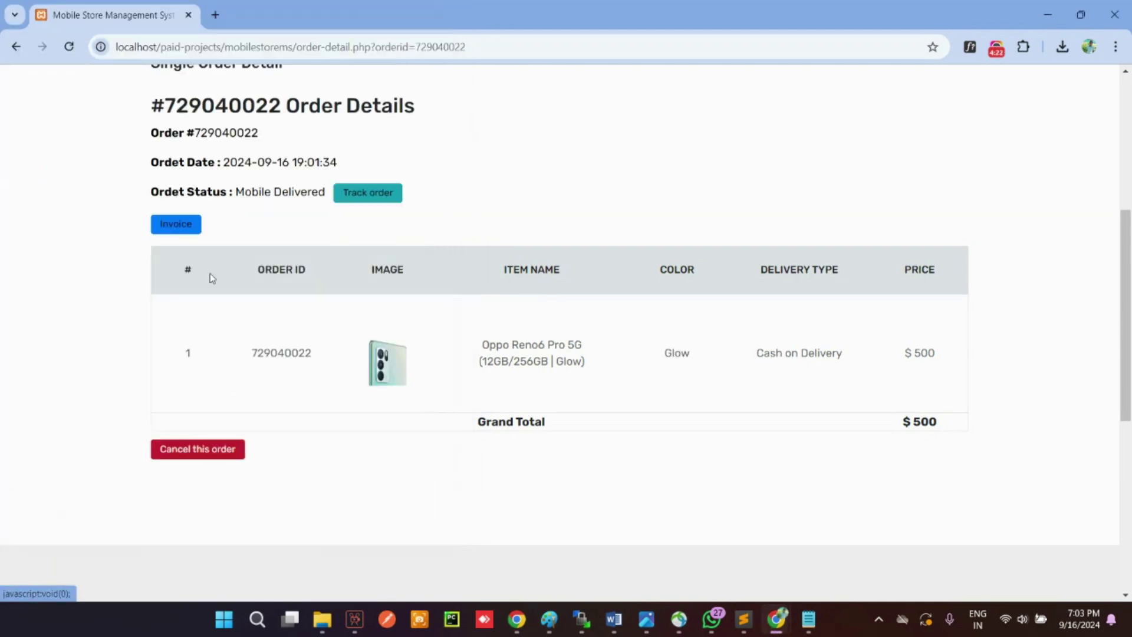
scroll(250, 205, down, 1)
scroll(249, 205, up, 7)
Step: View the tracking history again from My Account > My Order
click(594, 201)
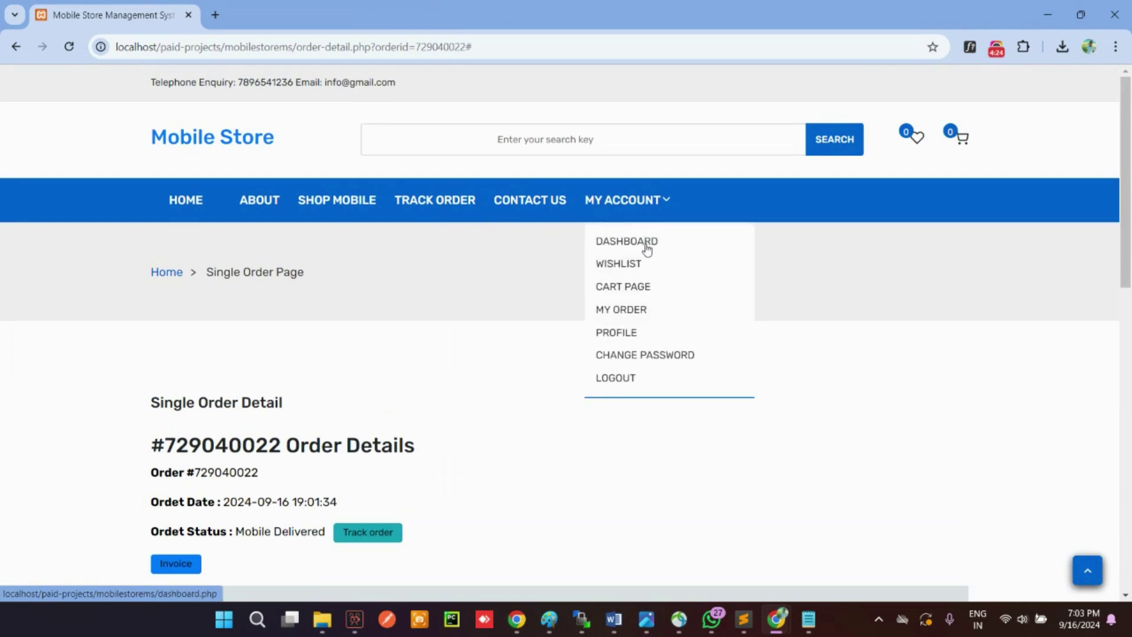
click(630, 307)
scroll(708, 348, down, 3)
scroll(654, 311, up, 3)
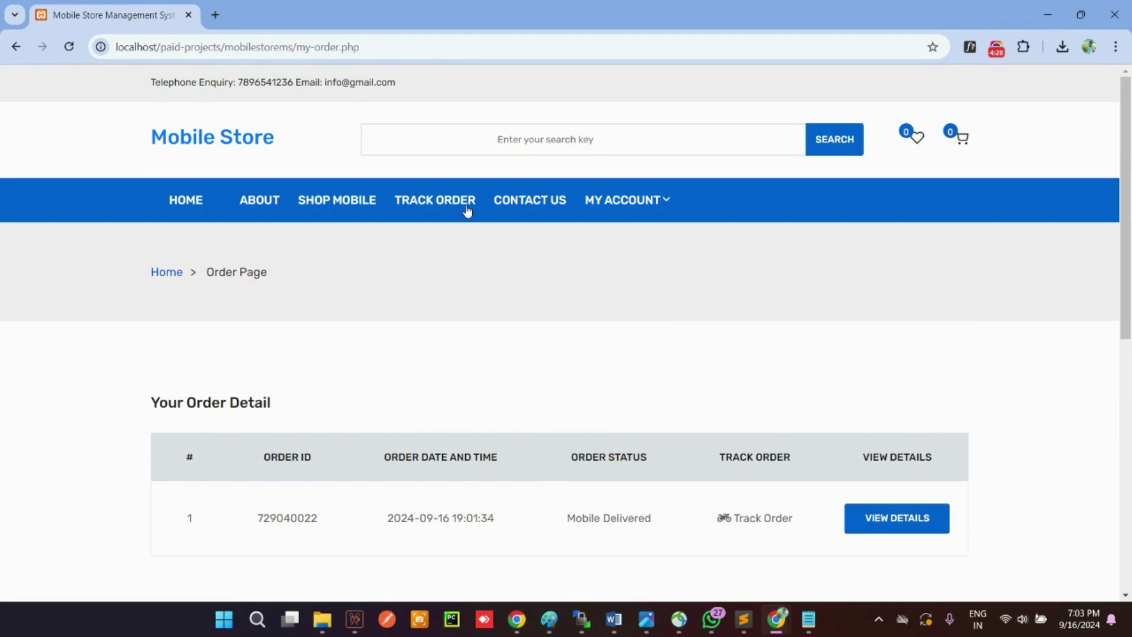
click(771, 523)
click(432, 12)
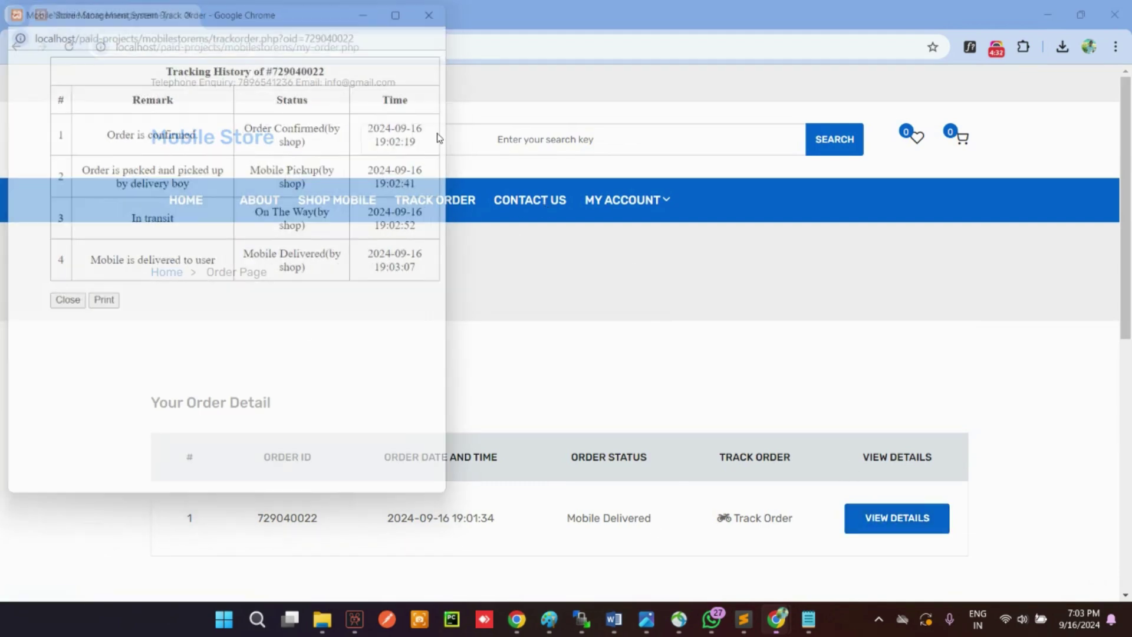
Step: Add the Apple iPhone 12 Mini to the wishlist from the mobile shop
click(339, 201)
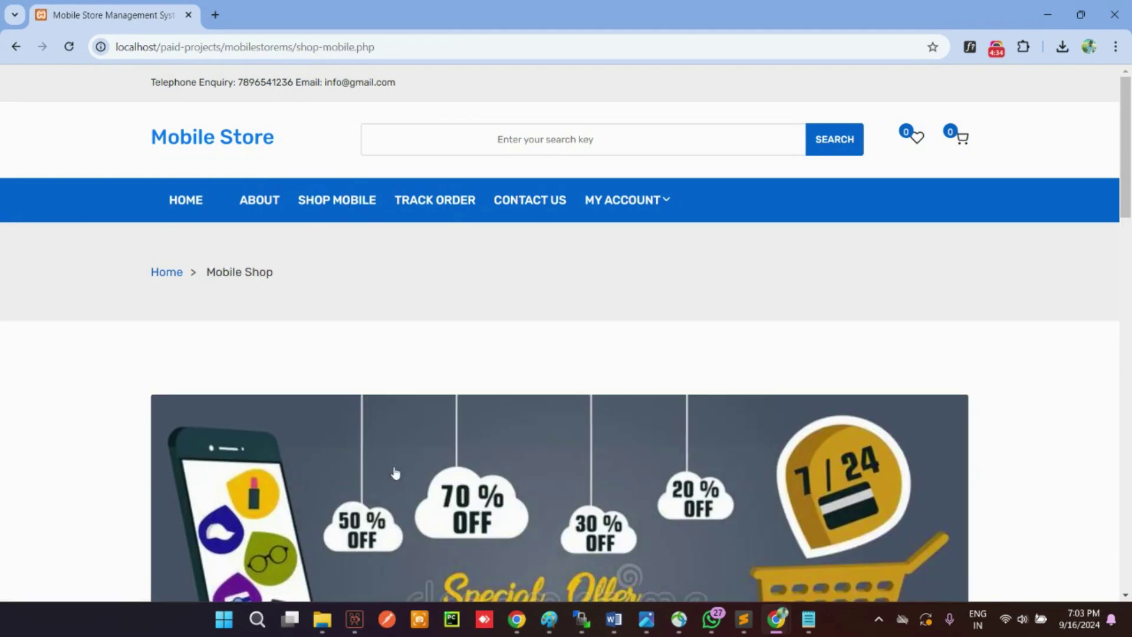
scroll(391, 472, down, 5)
click(436, 470)
scroll(507, 447, down, 7)
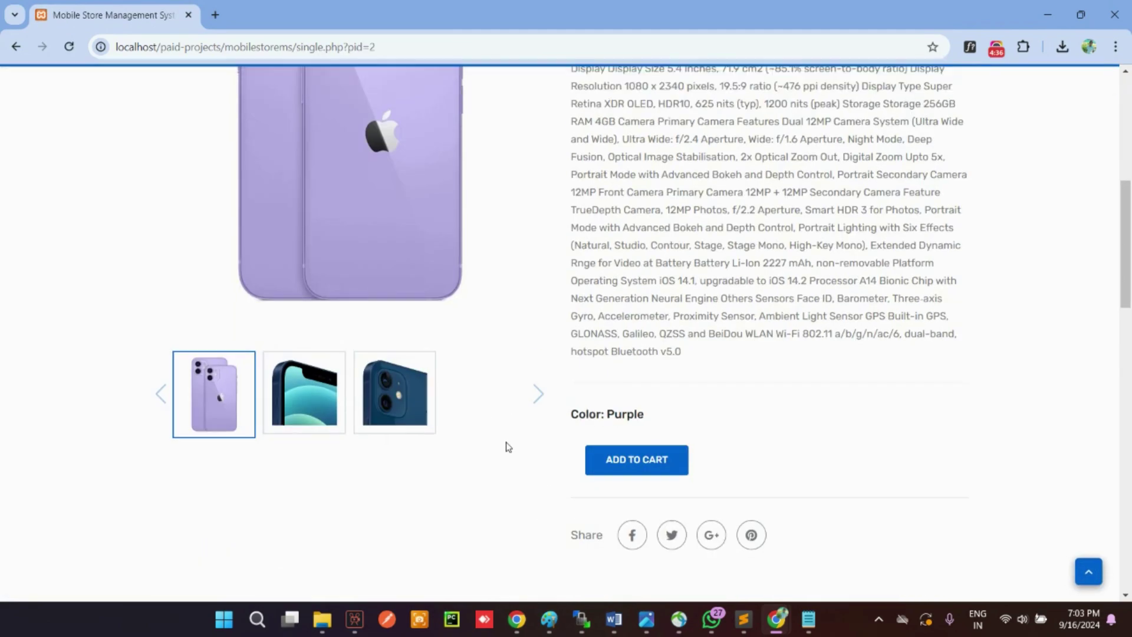
scroll(617, 410, up, 8)
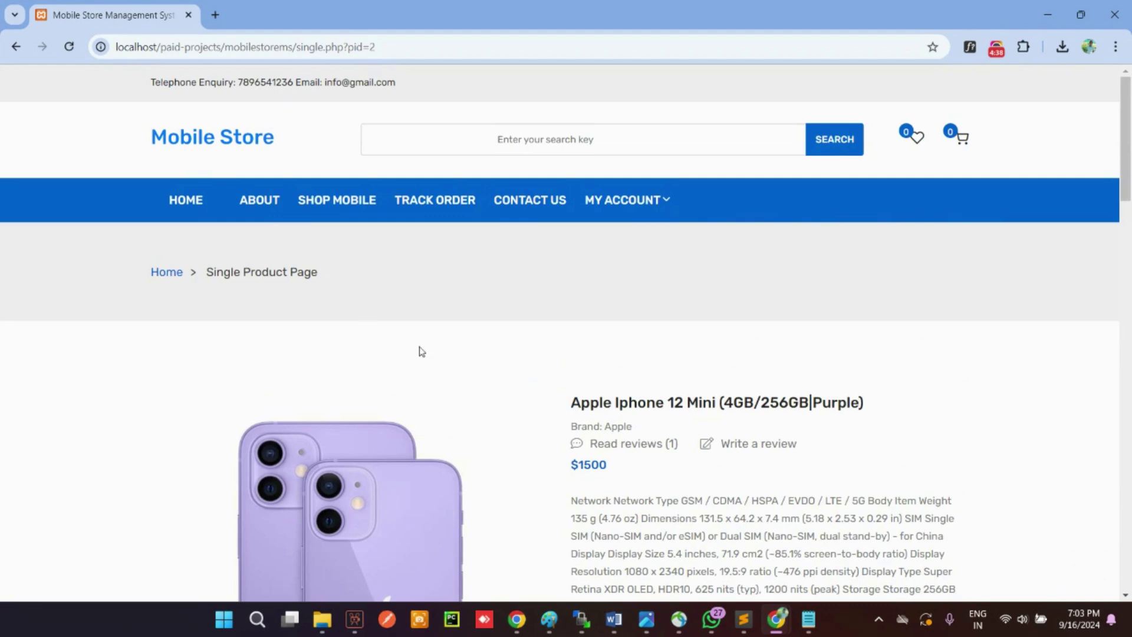
click(14, 46)
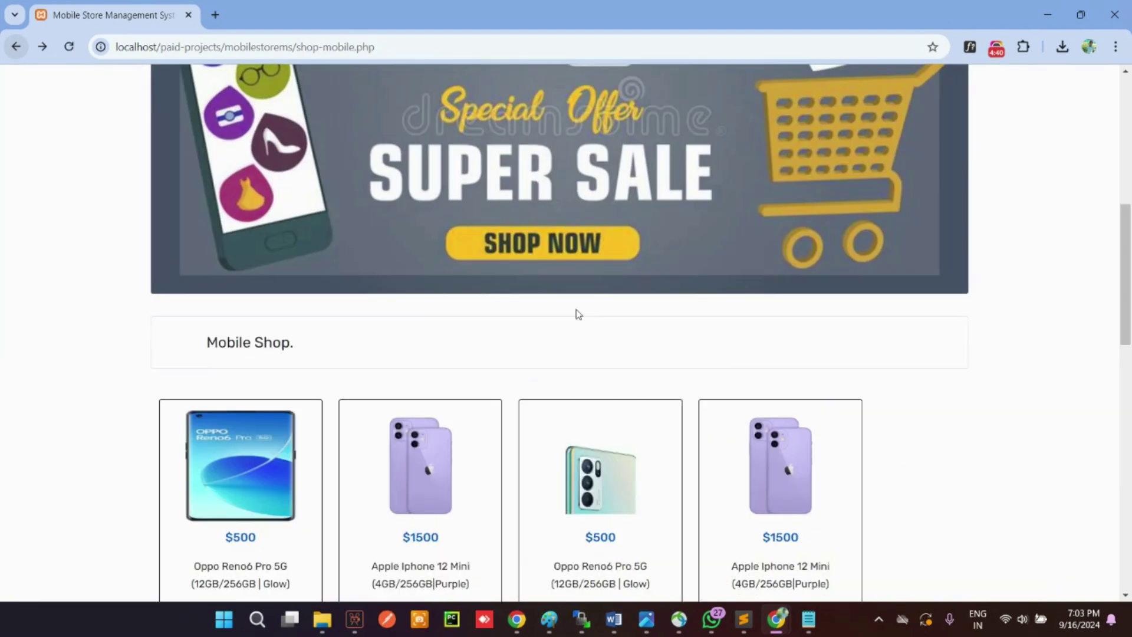
click(376, 436)
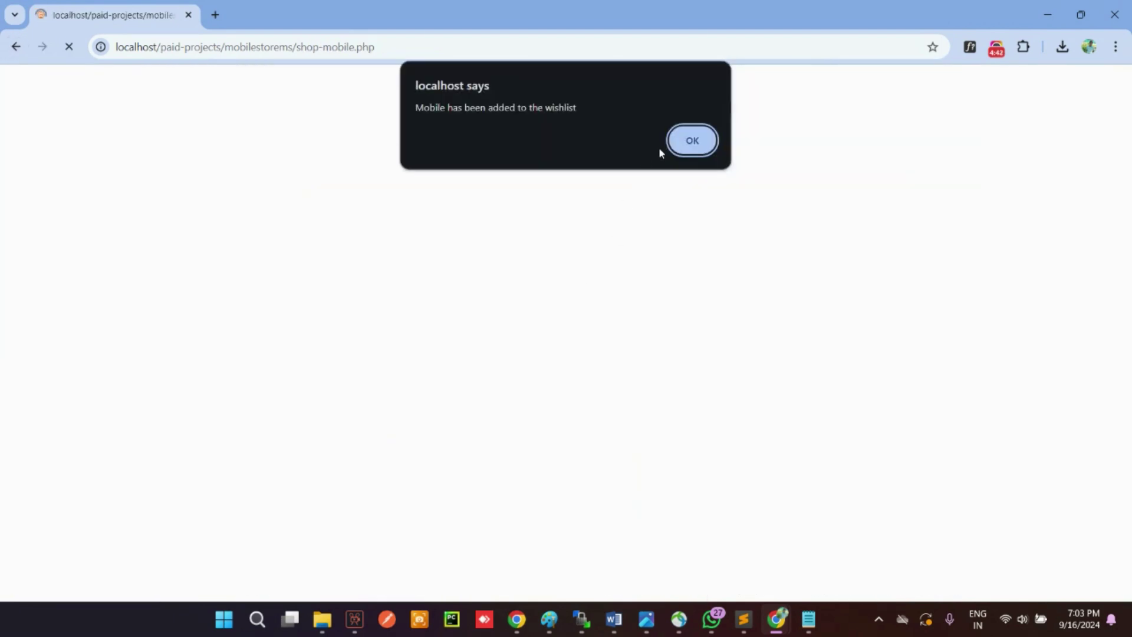
click(693, 141)
Step: Move the wishlist item to the cart, then view the account dashboard and wishlist
mouse_move(626, 203)
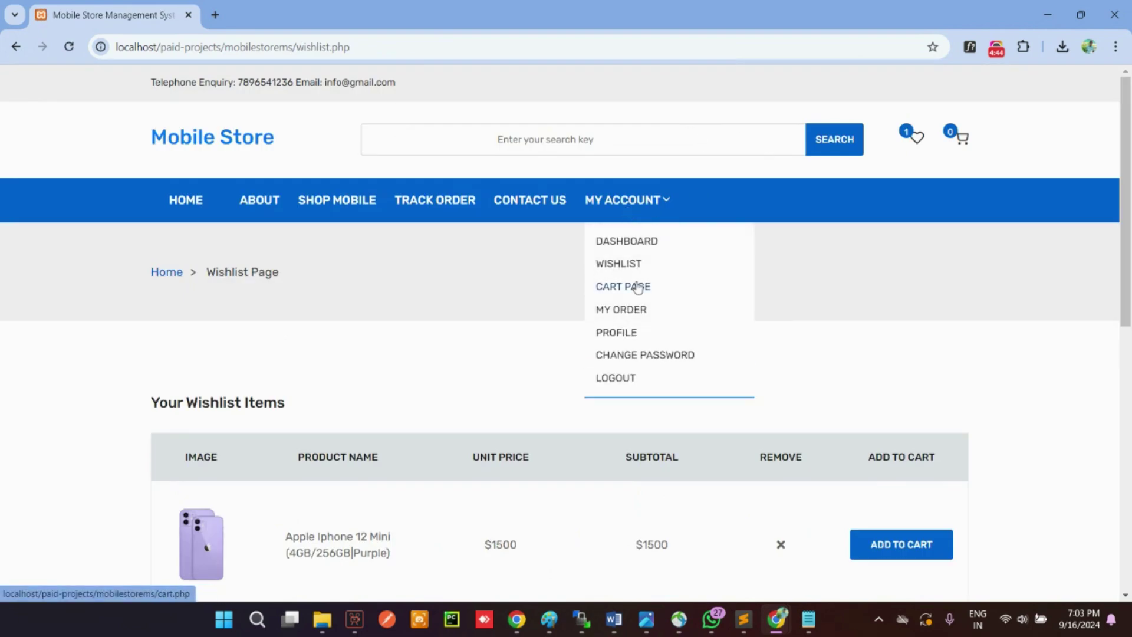
scroll(904, 318, down, 6)
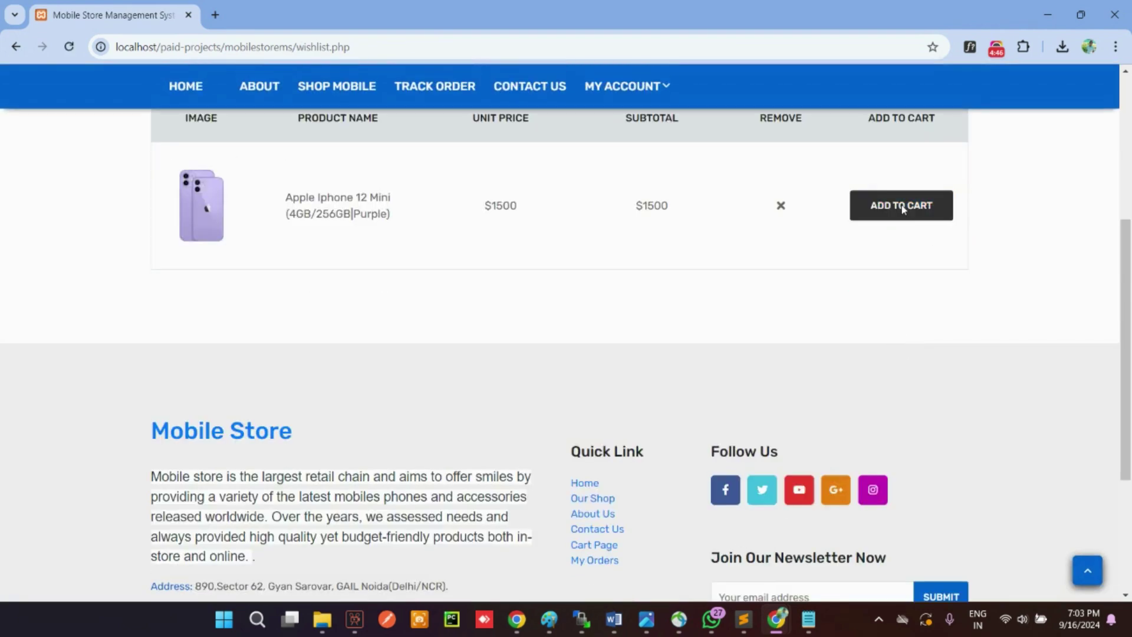
click(902, 208)
click(680, 141)
scroll(765, 230, down, 5)
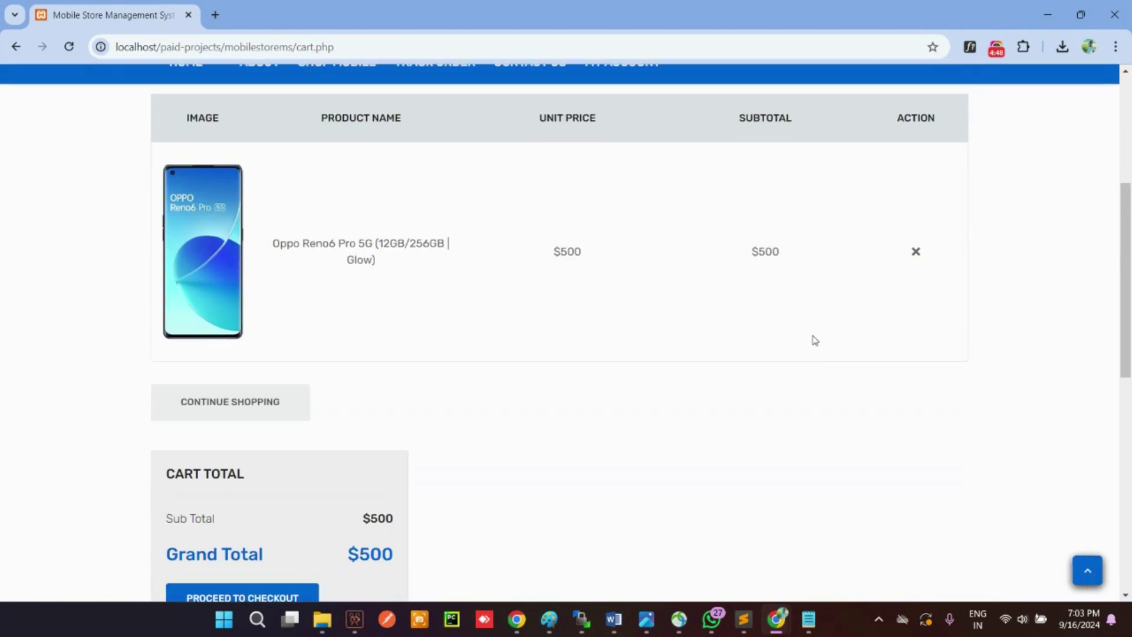
scroll(758, 383, up, 5)
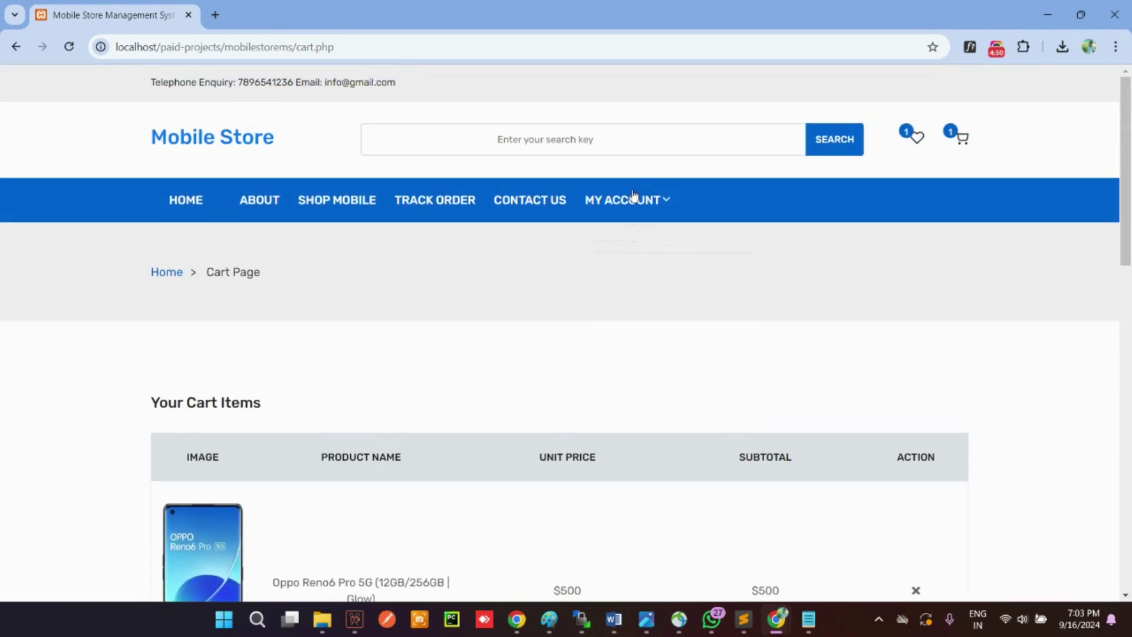
mouse_move(631, 200)
click(641, 244)
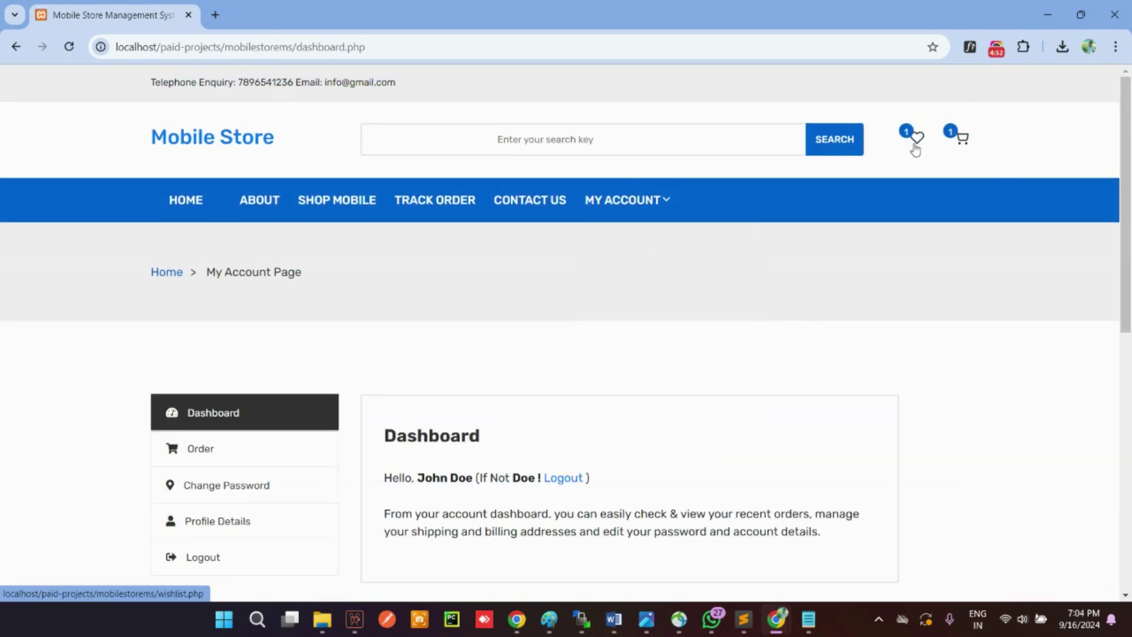
click(915, 141)
Step: Delete the Oppo Reno6 Pro 5G from the cart, leaving it empty
click(962, 137)
scroll(897, 352, down, 6)
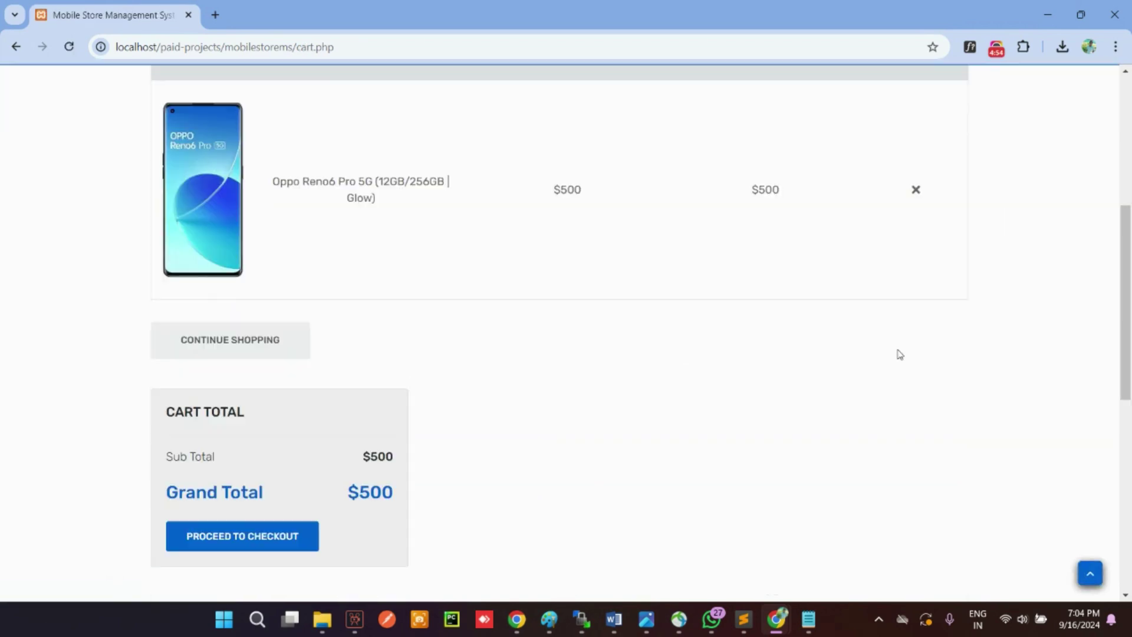
scroll(879, 263, up, 4)
click(915, 371)
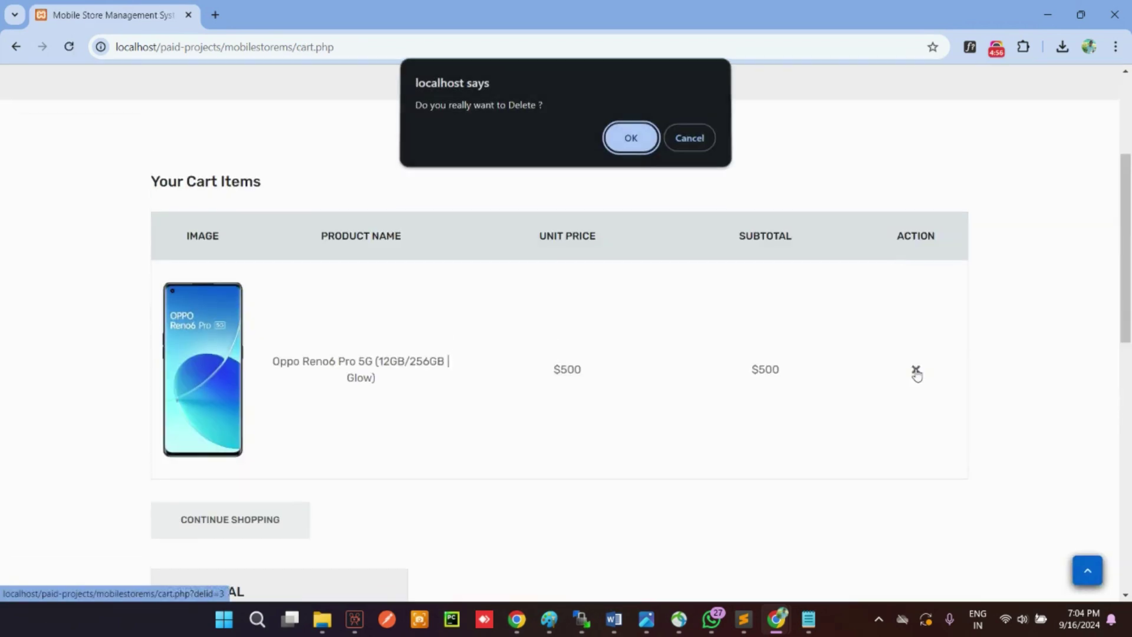
click(646, 134)
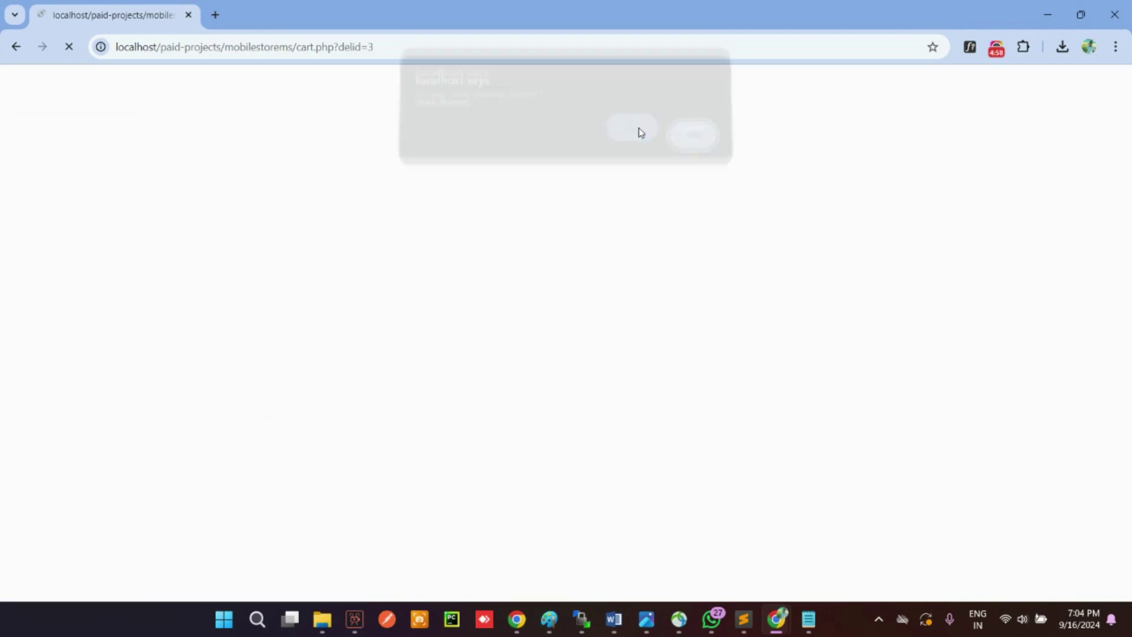
click(674, 140)
mouse_move(624, 220)
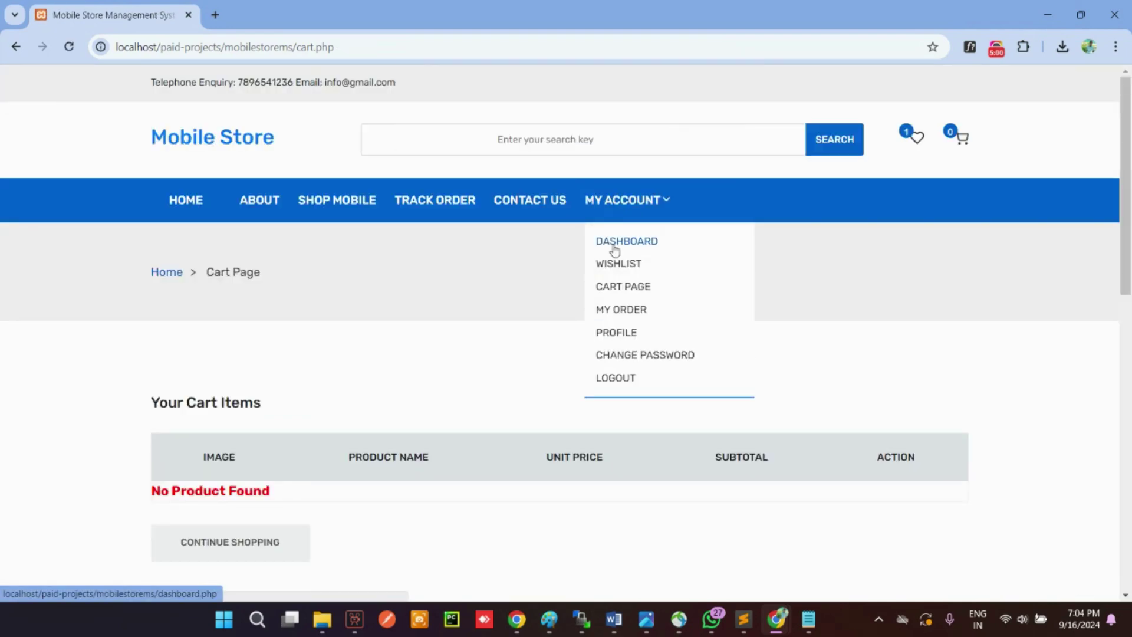
click(613, 246)
Step: Open the admin About Us page editor and its description text
click(184, 203)
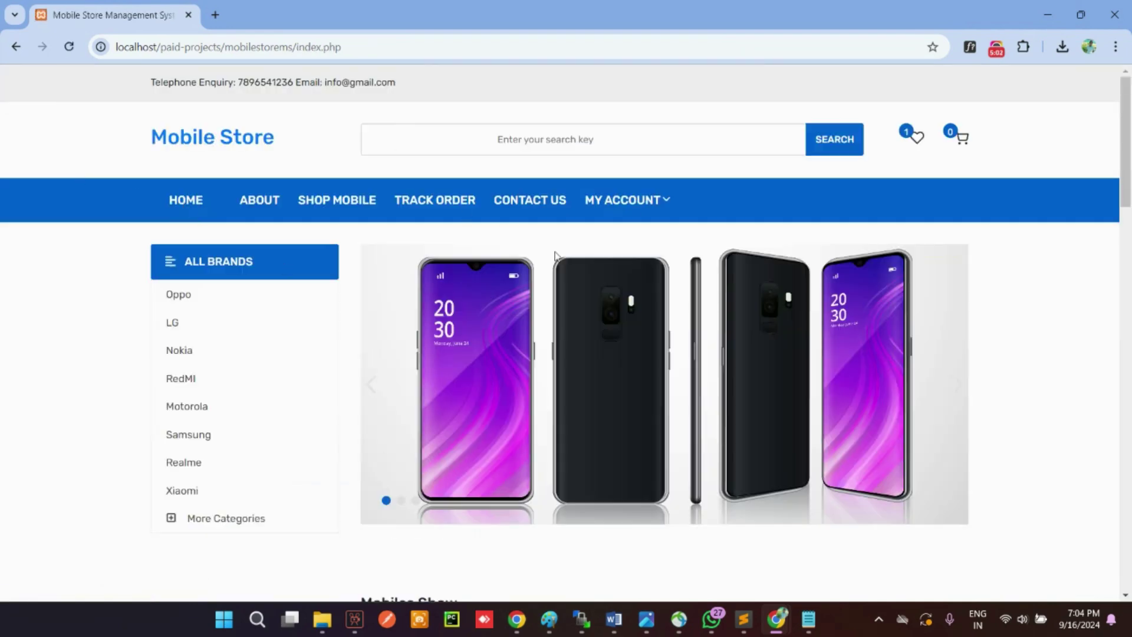
scroll(572, 279, down, 15)
scroll(573, 276, up, 10)
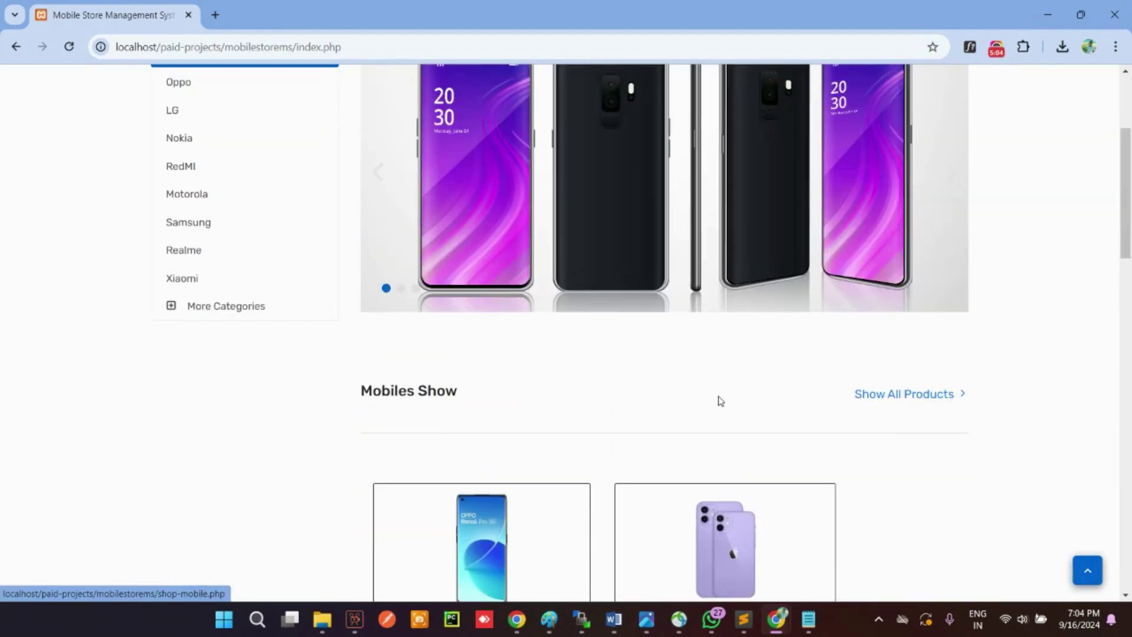
mouse_move(777, 627)
click(851, 549)
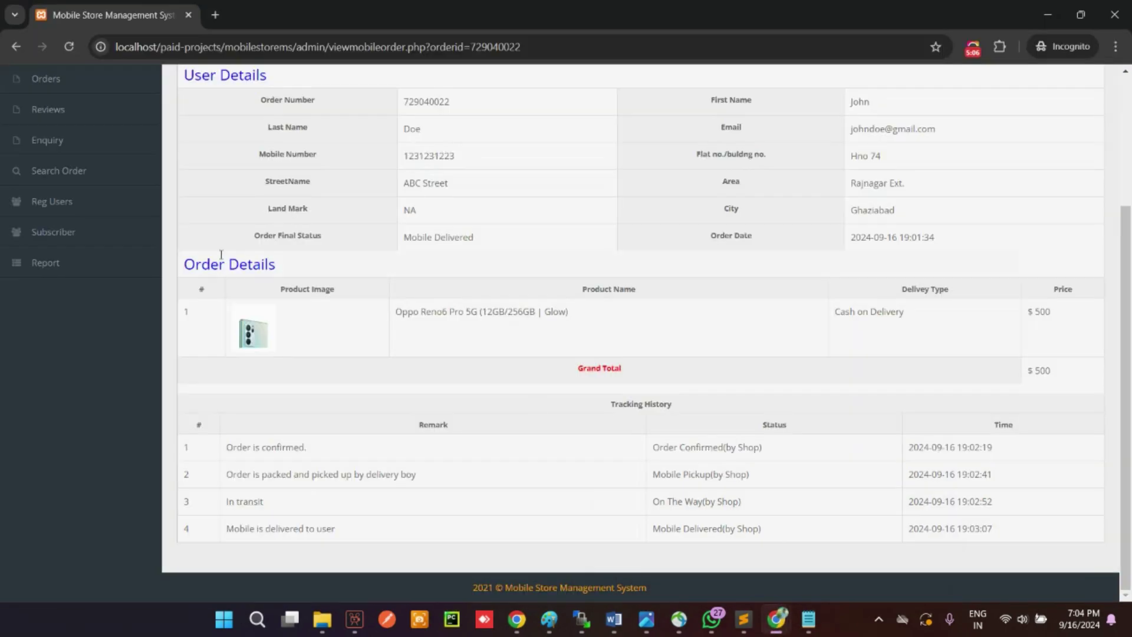
scroll(448, 354, up, 3)
click(58, 137)
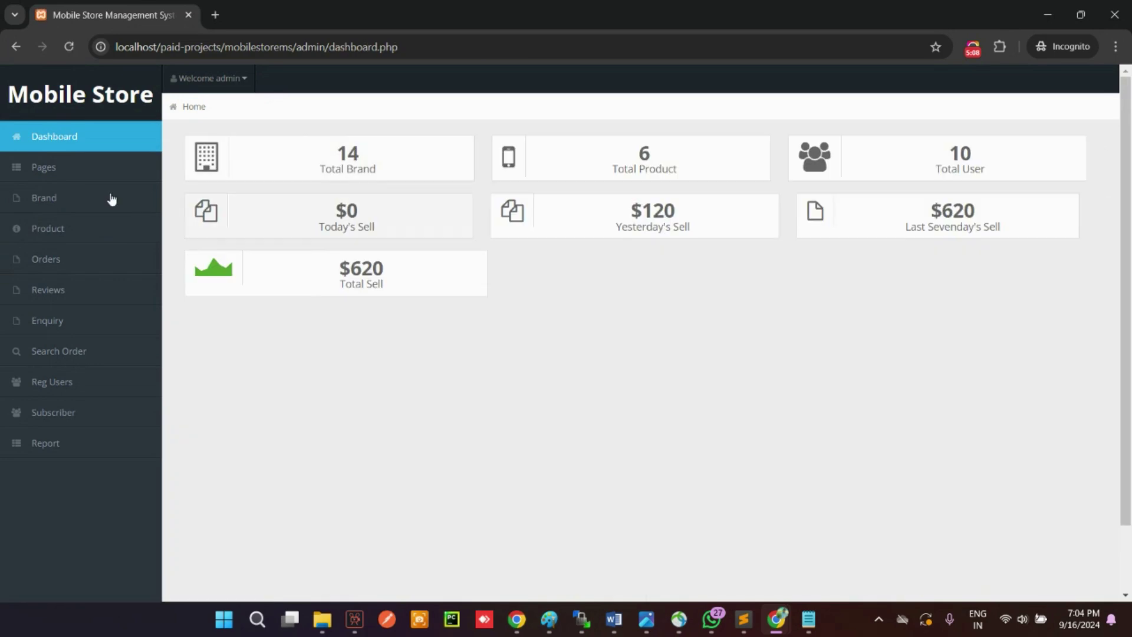
click(66, 167)
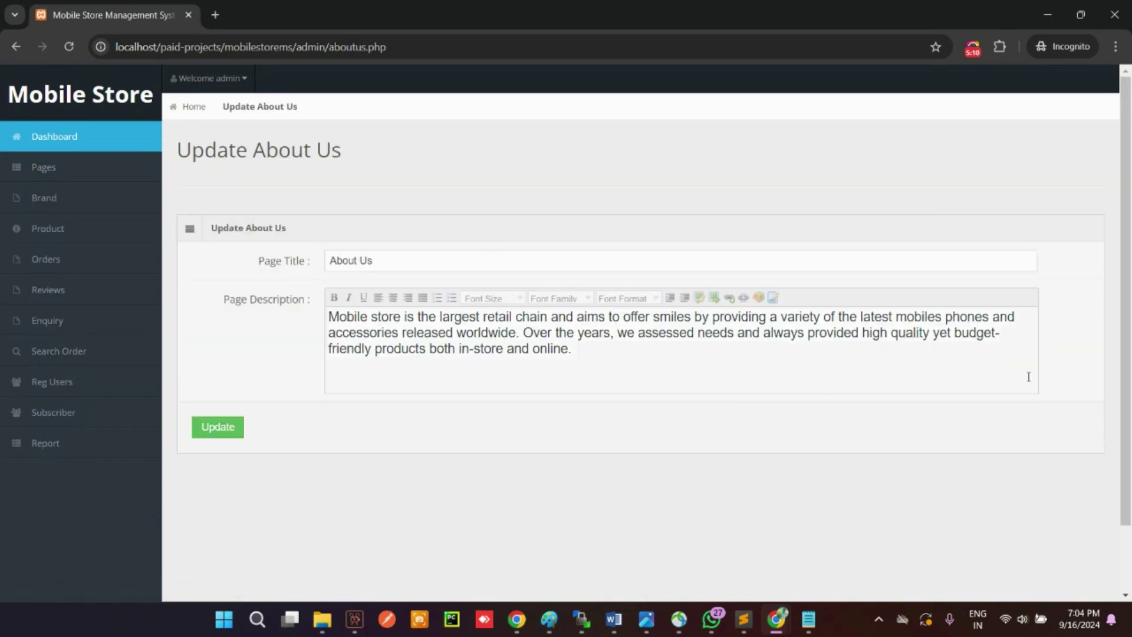
drag(824, 362, 322, 323)
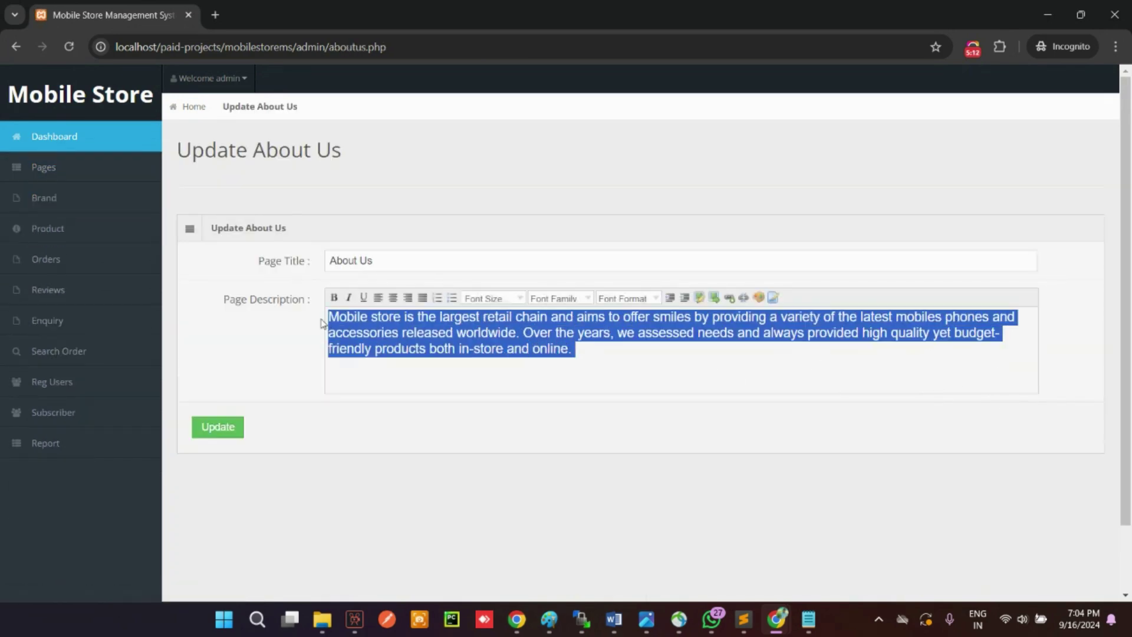
Step: View the storefront About page for comparison
click(702, 551)
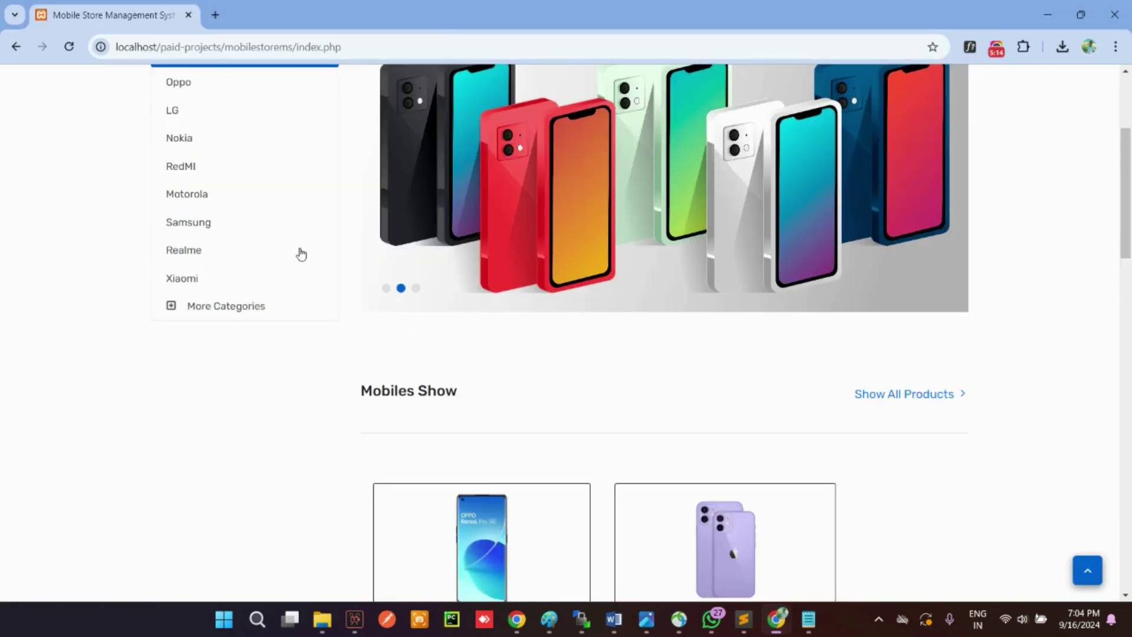
click(277, 199)
scroll(741, 432, down, 2)
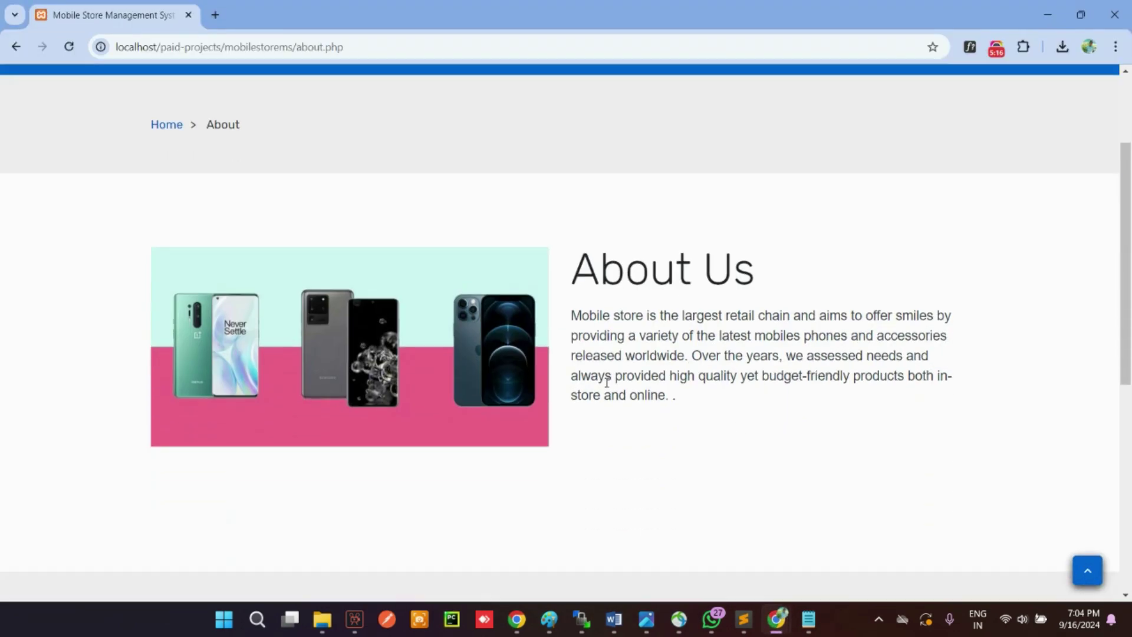
drag(742, 432, 561, 330)
Step: Open the admin Contact Us page editor
mouse_move(776, 618)
click(877, 540)
click(51, 170)
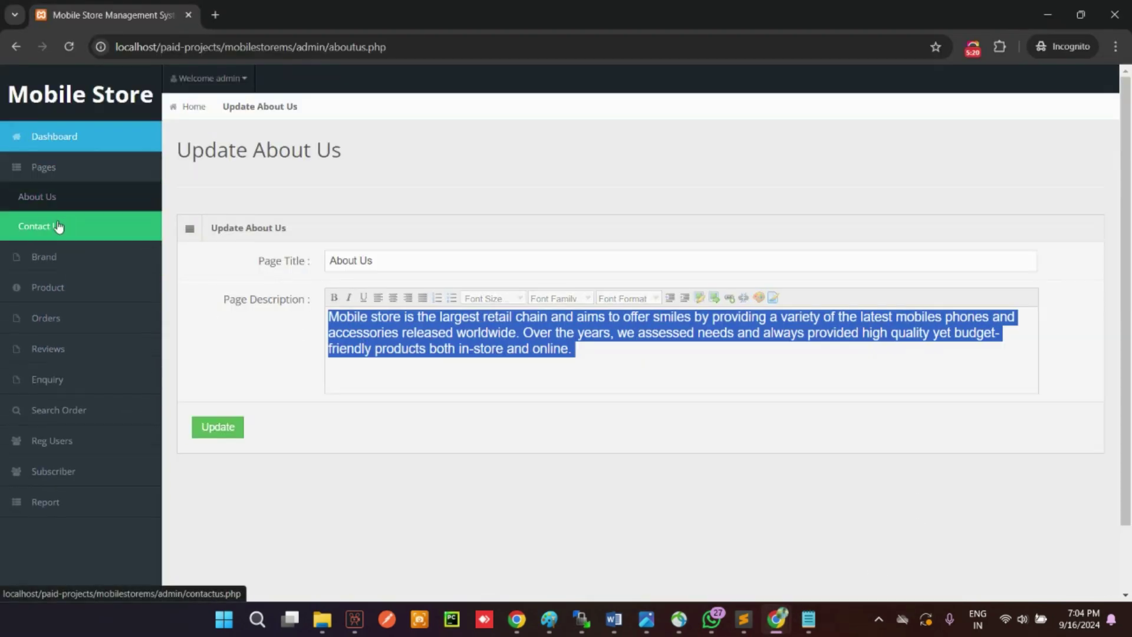
click(55, 222)
scroll(466, 303, down, 1)
scroll(465, 303, down, 1)
Step: Compare the storefront Contact page, then return to the admin Update Contact Us page
mouse_move(776, 618)
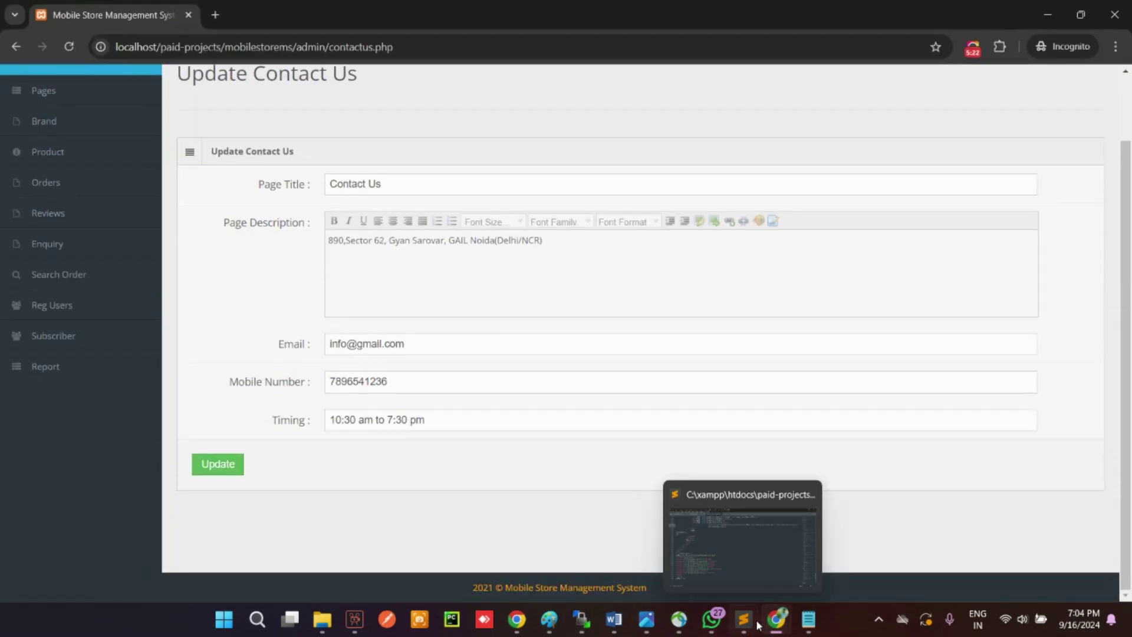
click(696, 537)
scroll(587, 185, up, 3)
click(531, 196)
scroll(560, 372, down, 5)
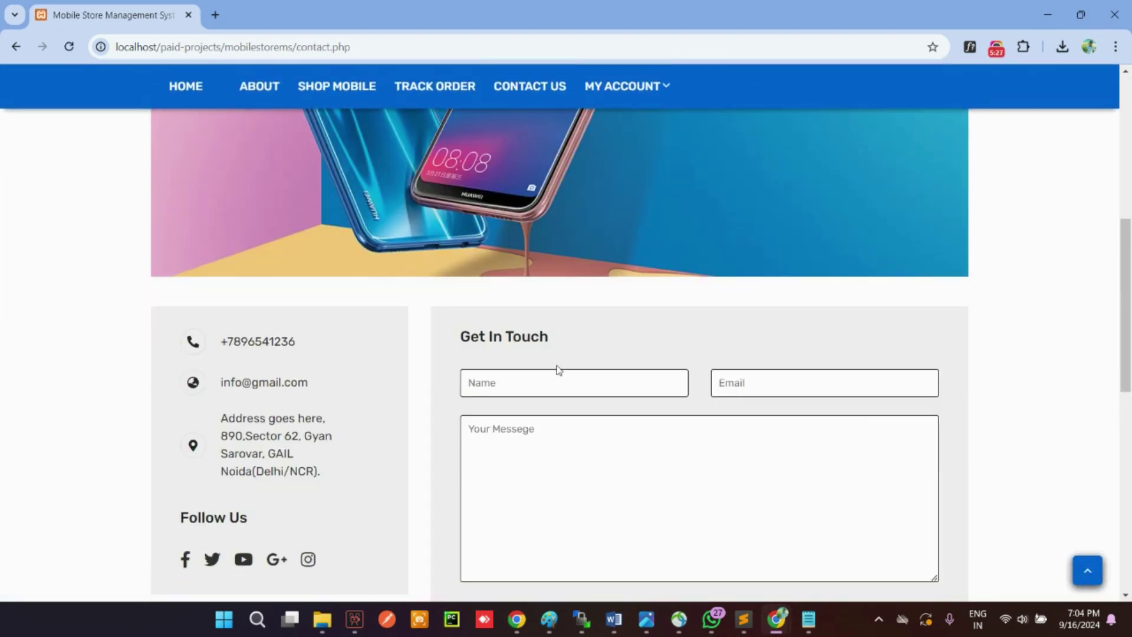
scroll(529, 475, down, 5)
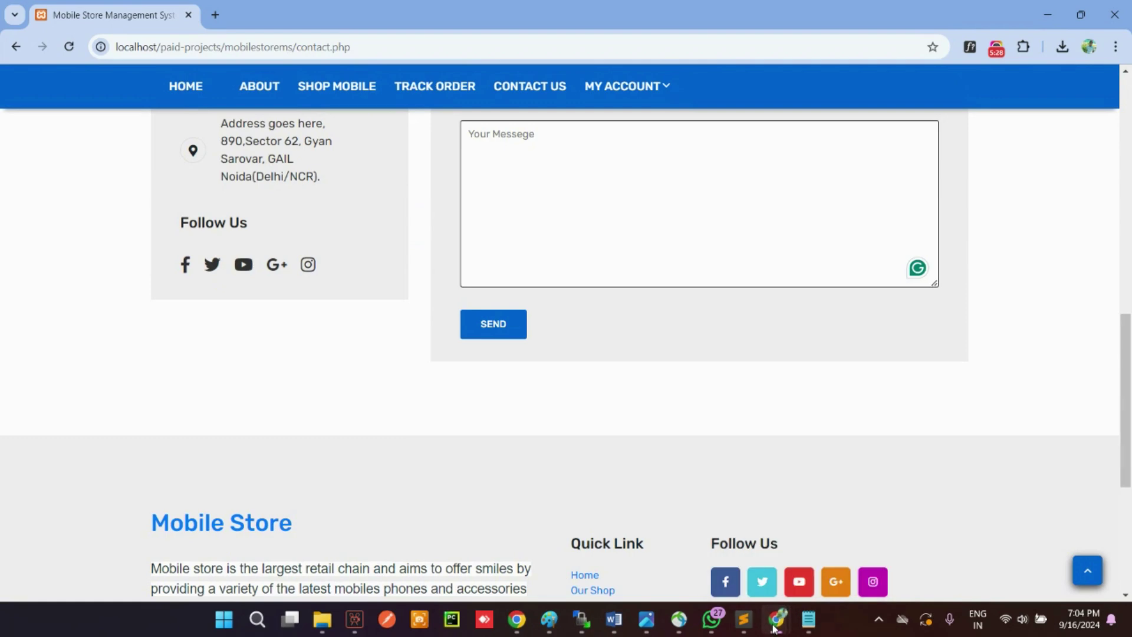
click(775, 619)
click(853, 548)
click(44, 120)
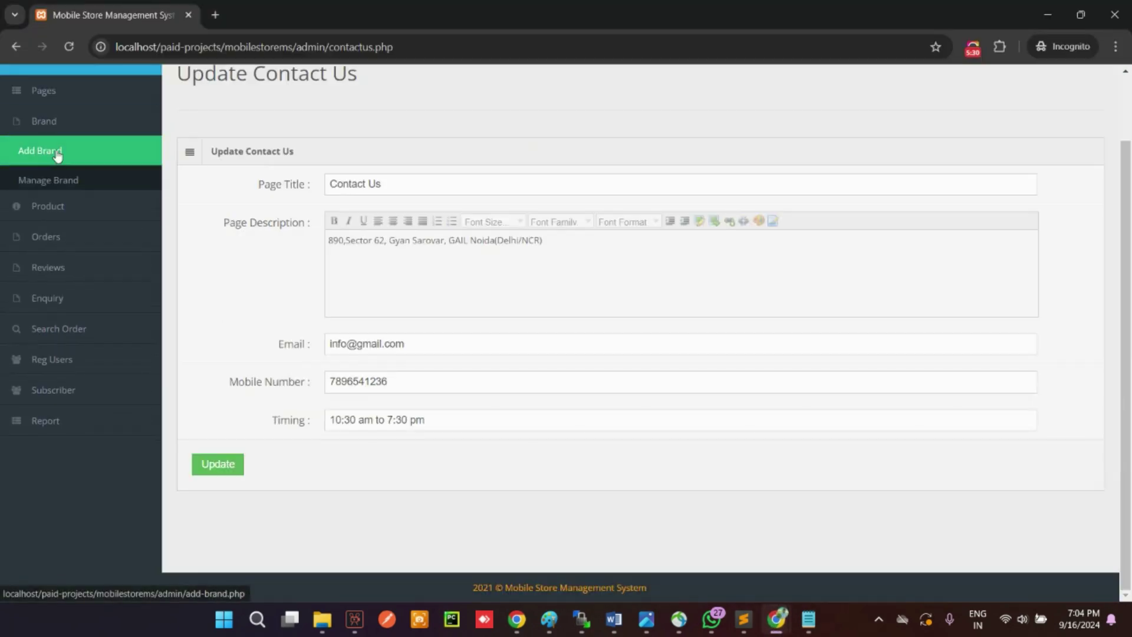
Step: Open Brand > Manage Brand and page through both pages of the 15 brands
click(23, 154)
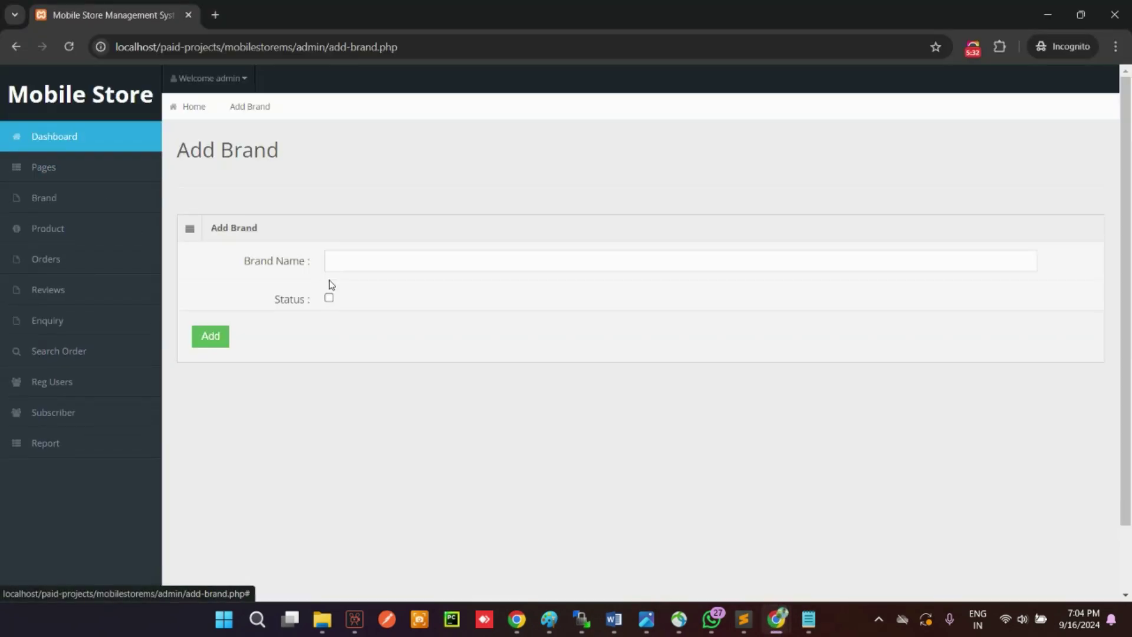
click(64, 168)
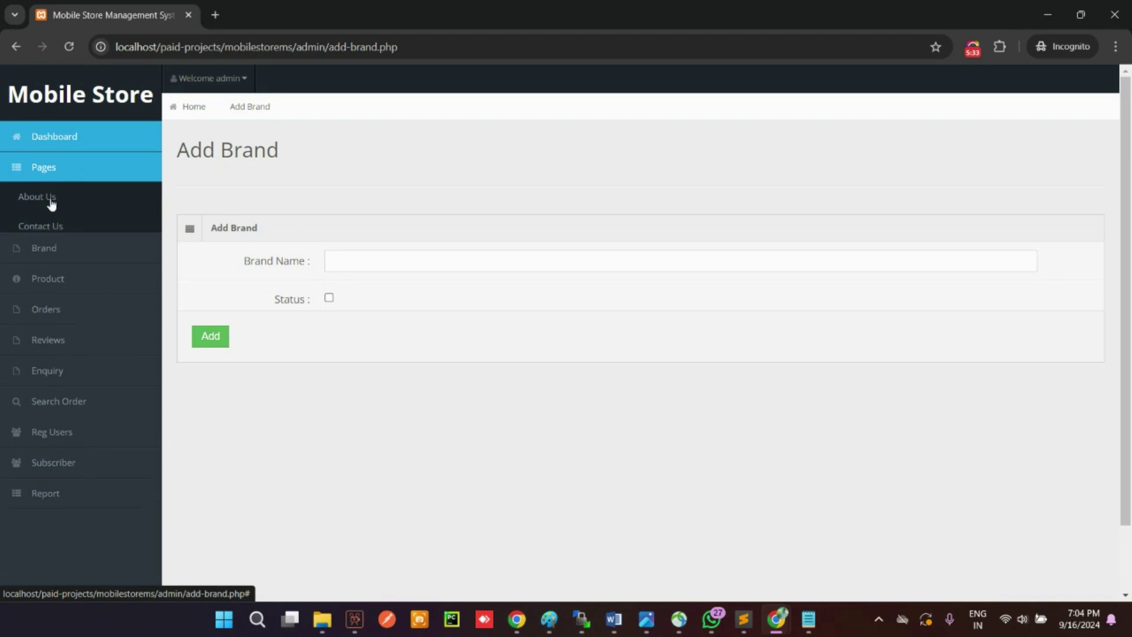
click(59, 254)
click(68, 255)
scroll(403, 361, down, 1)
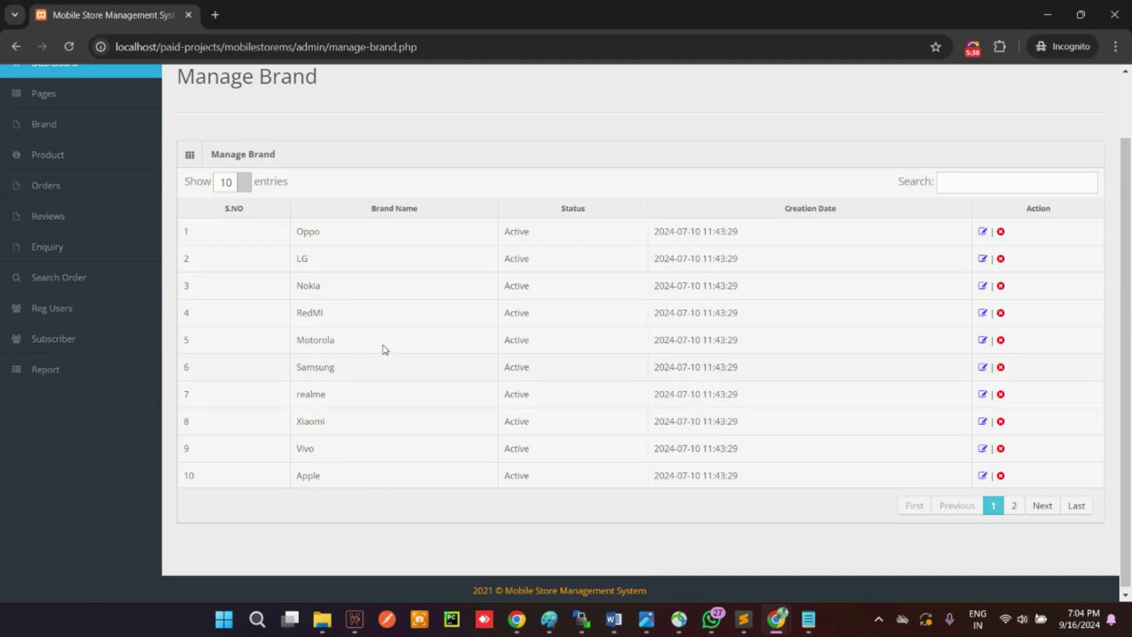
drag(354, 271, 524, 379)
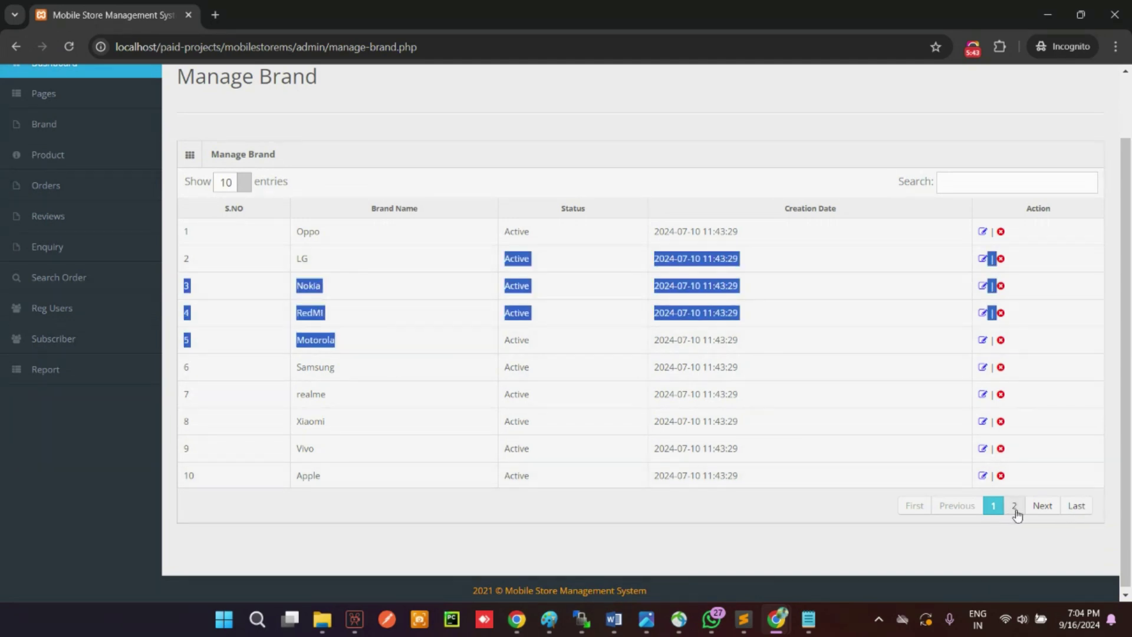
click(1014, 507)
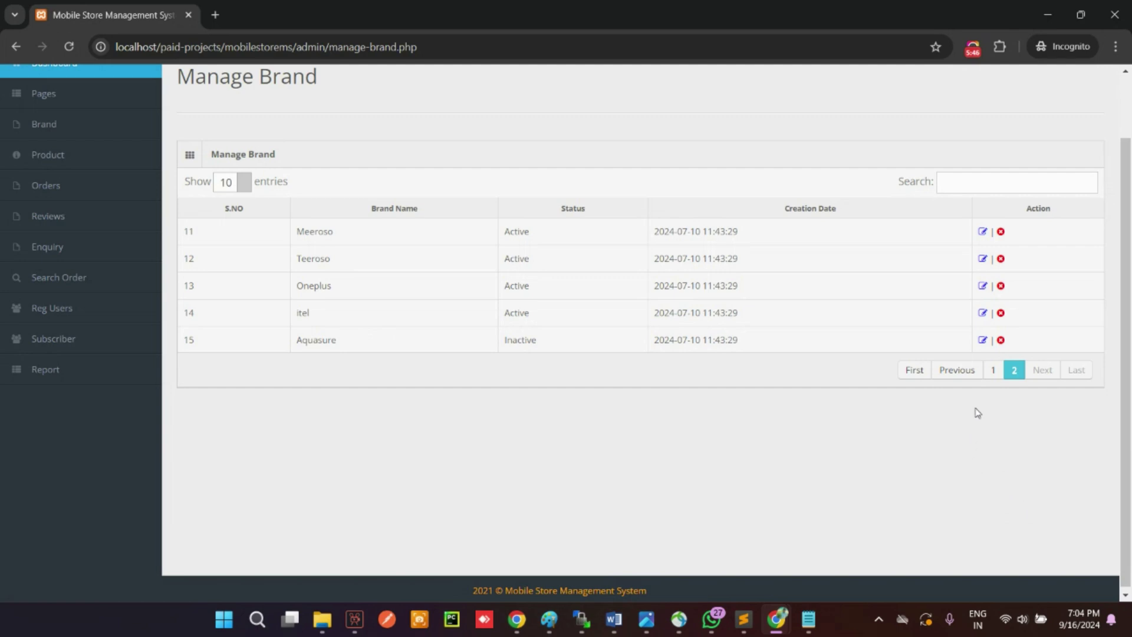
click(986, 371)
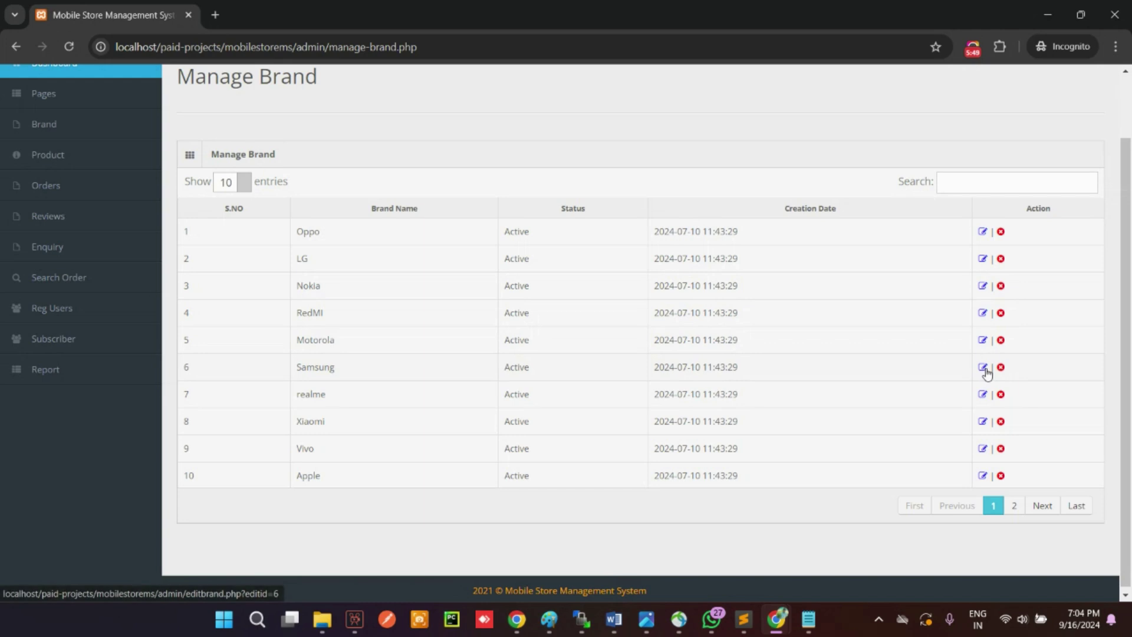
scroll(124, 277, up, 2)
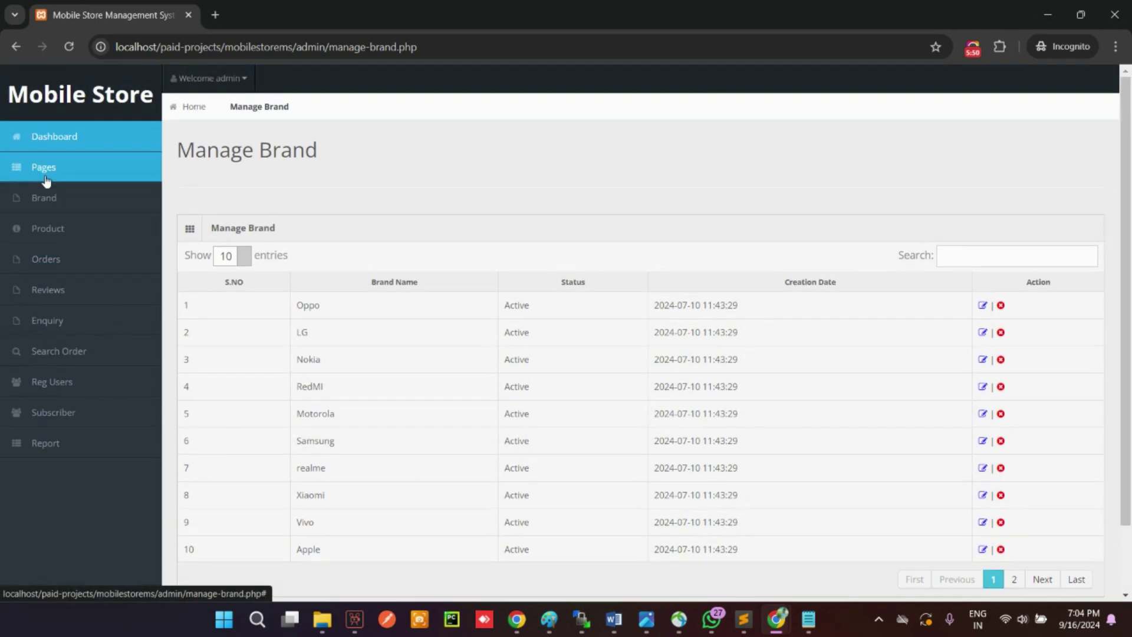
Step: Add an active brand named 'tets'
click(46, 204)
click(51, 225)
click(359, 254)
text(tets)
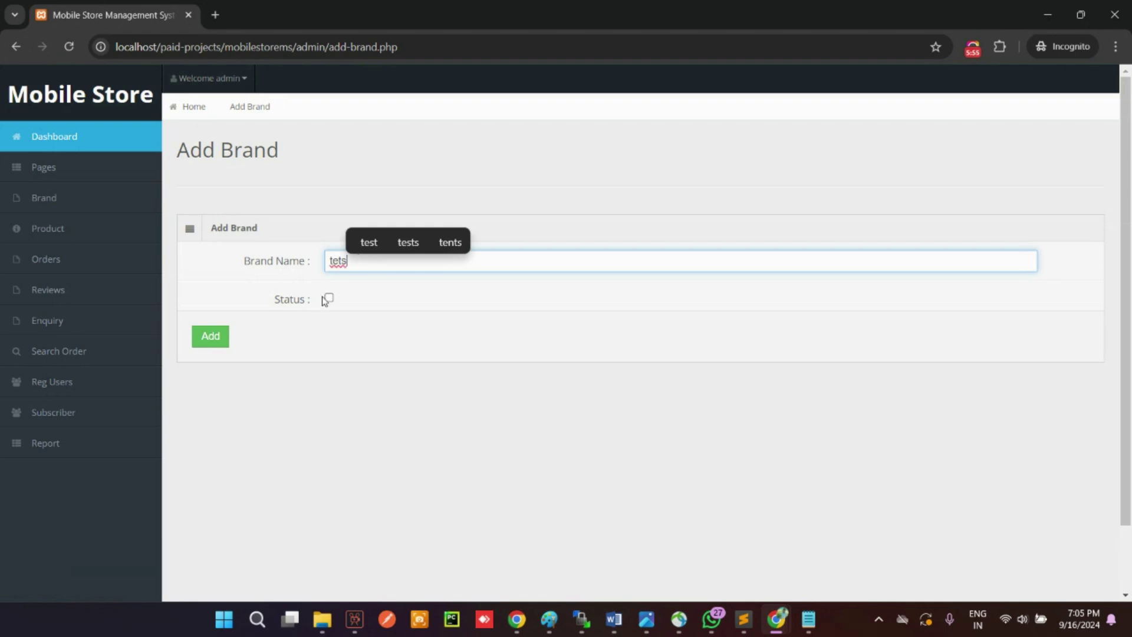
click(327, 298)
click(210, 336)
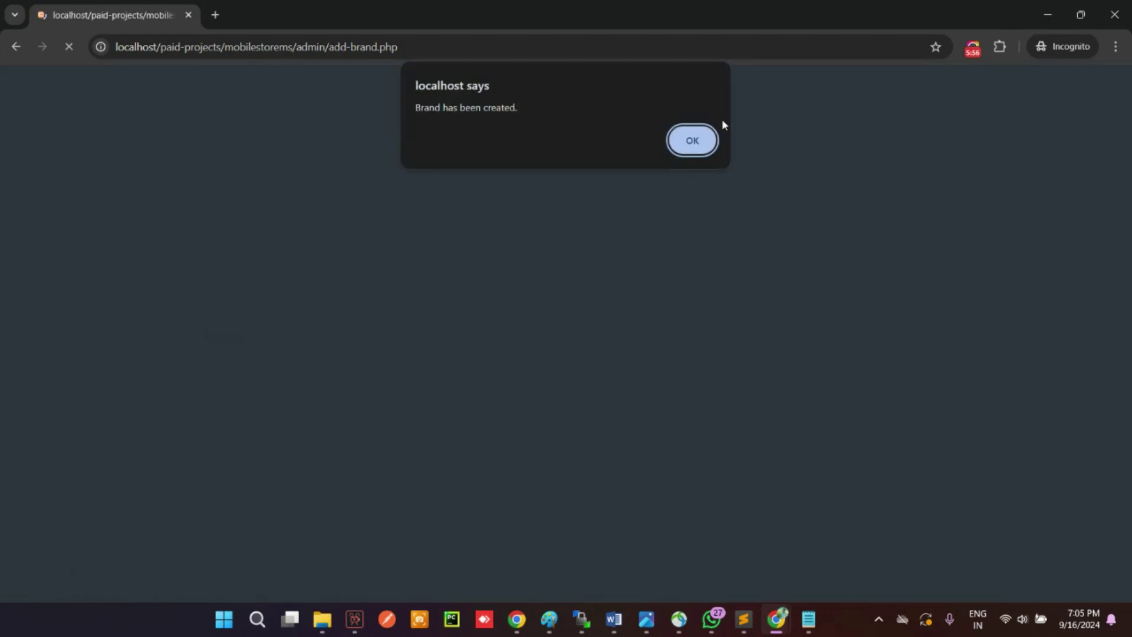
click(712, 137)
Step: Rename the 'tets' brand to 'test test' on Manage Brand page 2
click(59, 200)
click(53, 255)
scroll(825, 437, down, 2)
click(1017, 500)
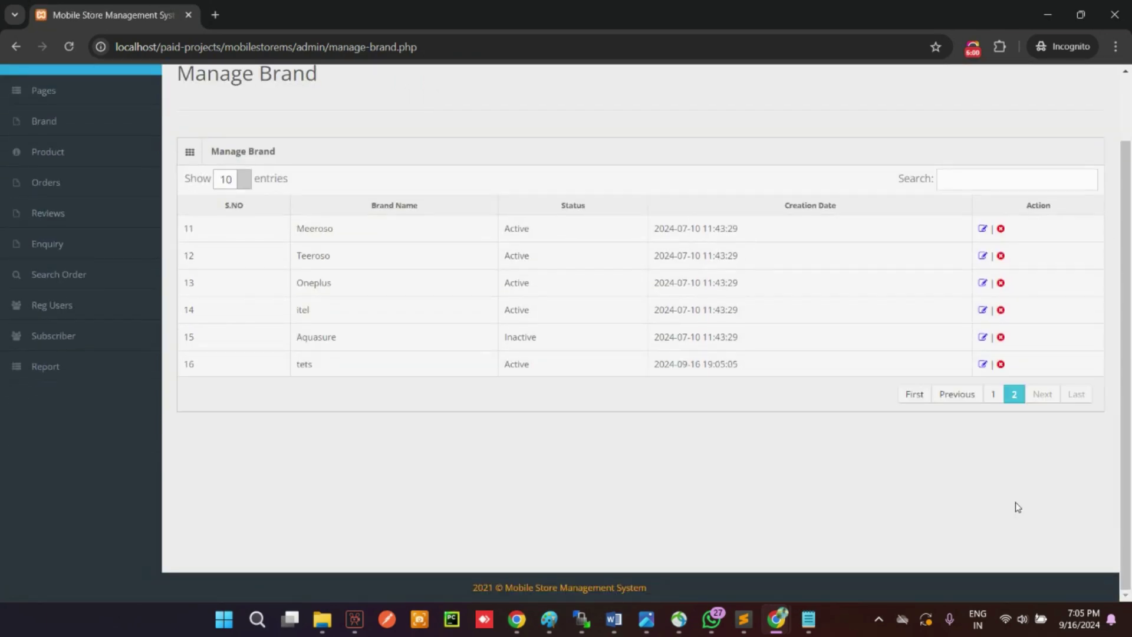
click(982, 364)
drag(384, 261, 279, 269)
text(t)
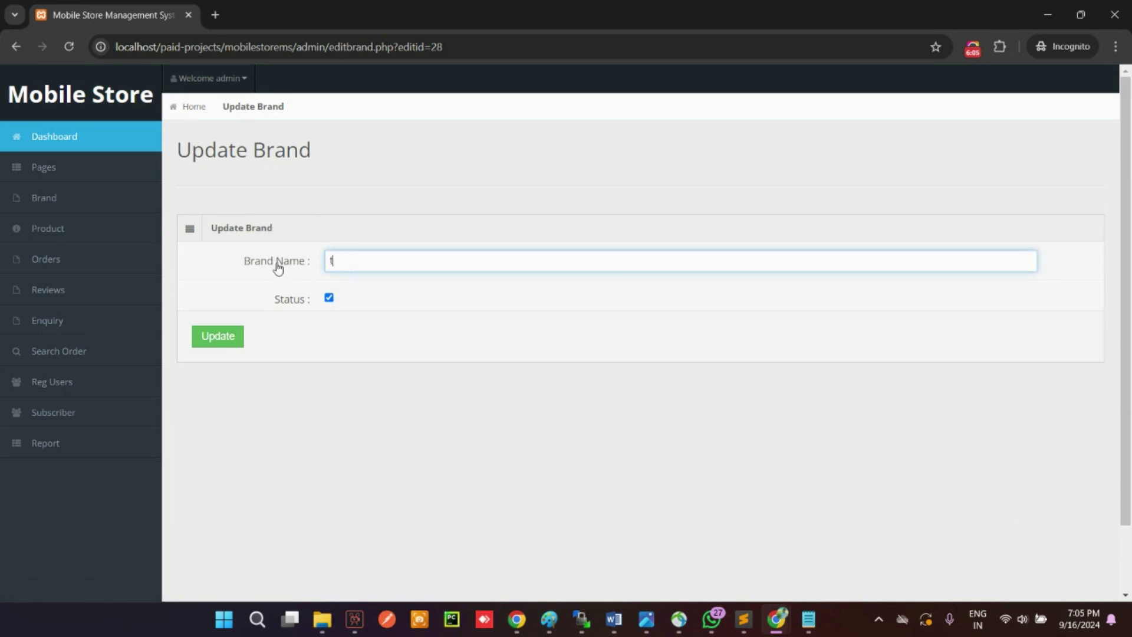
text(est test)
key(Return)
click(679, 137)
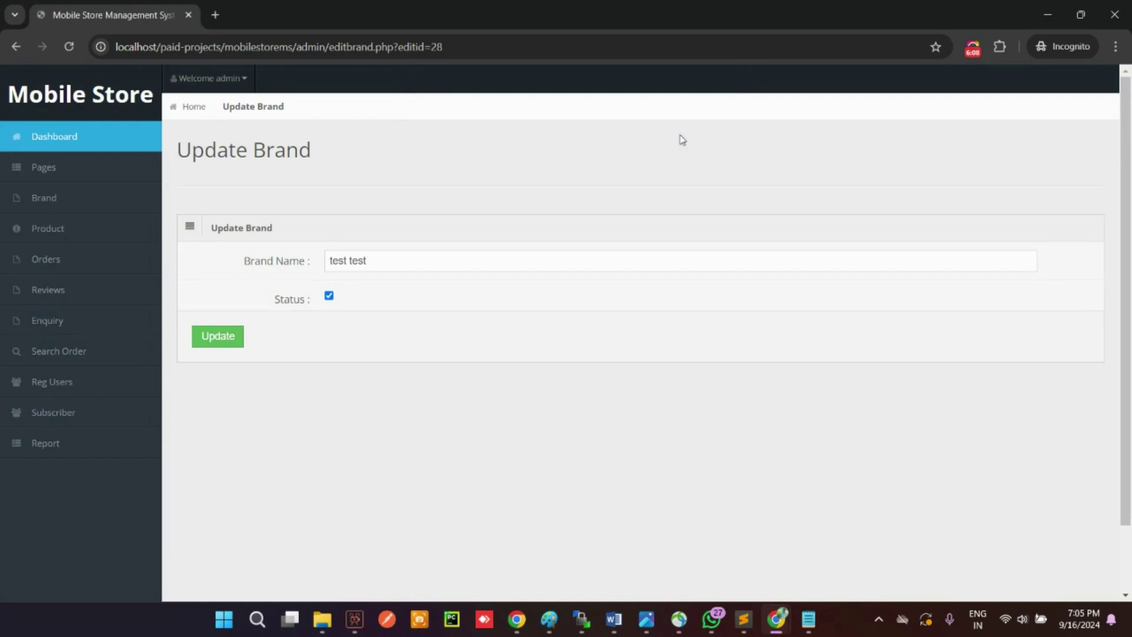
Step: Delete the 'test test' brand, then go to Product > Add Product
click(58, 201)
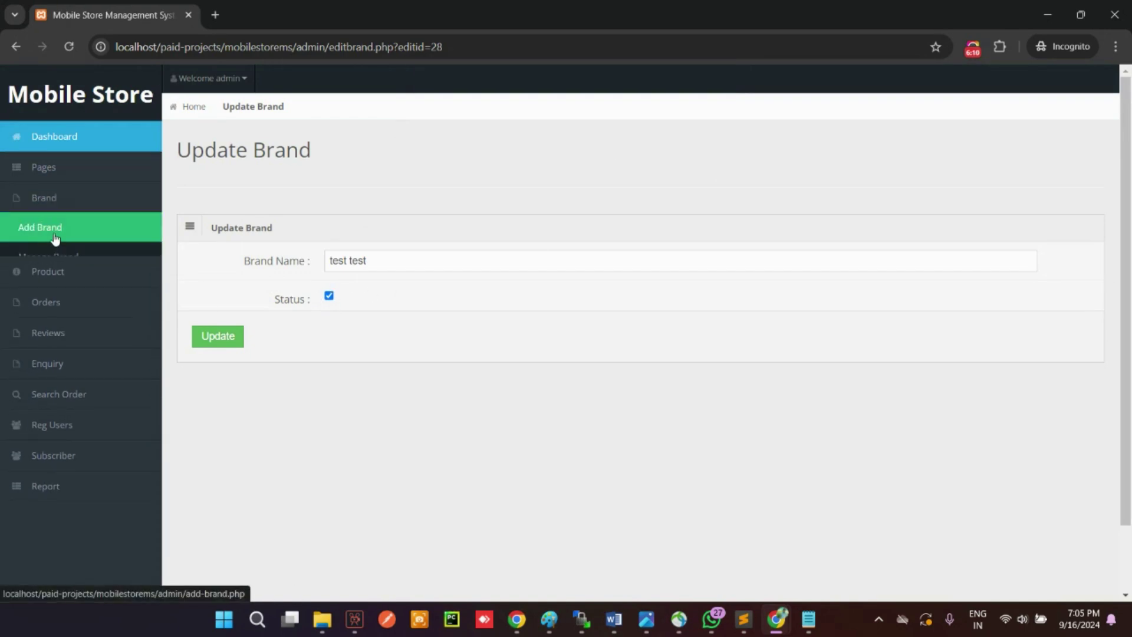
click(24, 260)
scroll(1002, 507, down, 2)
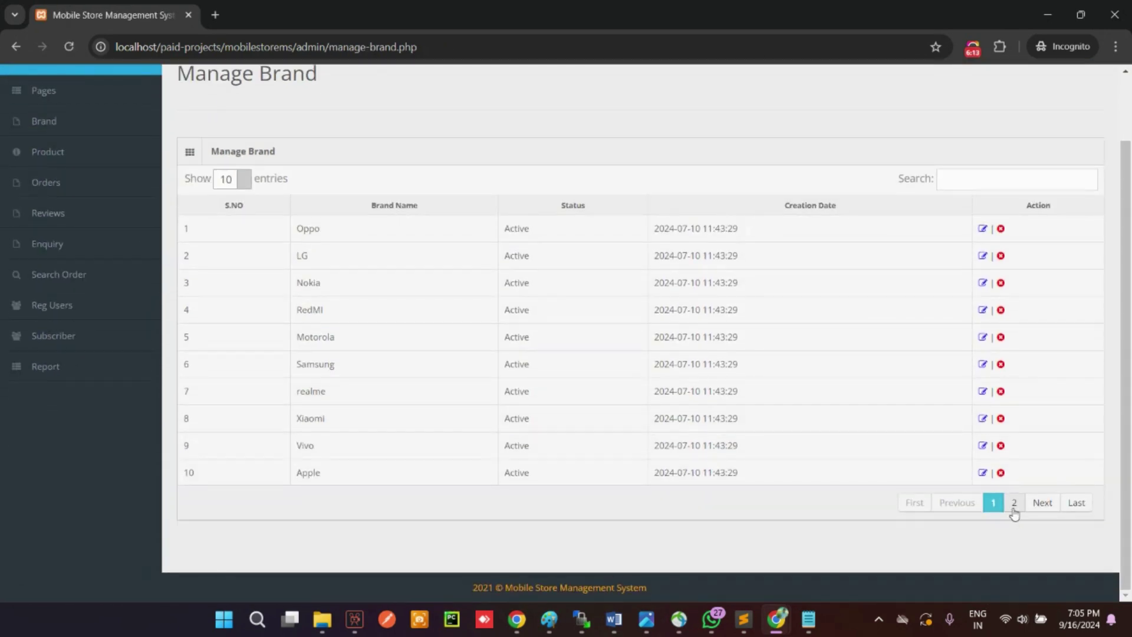
click(1014, 504)
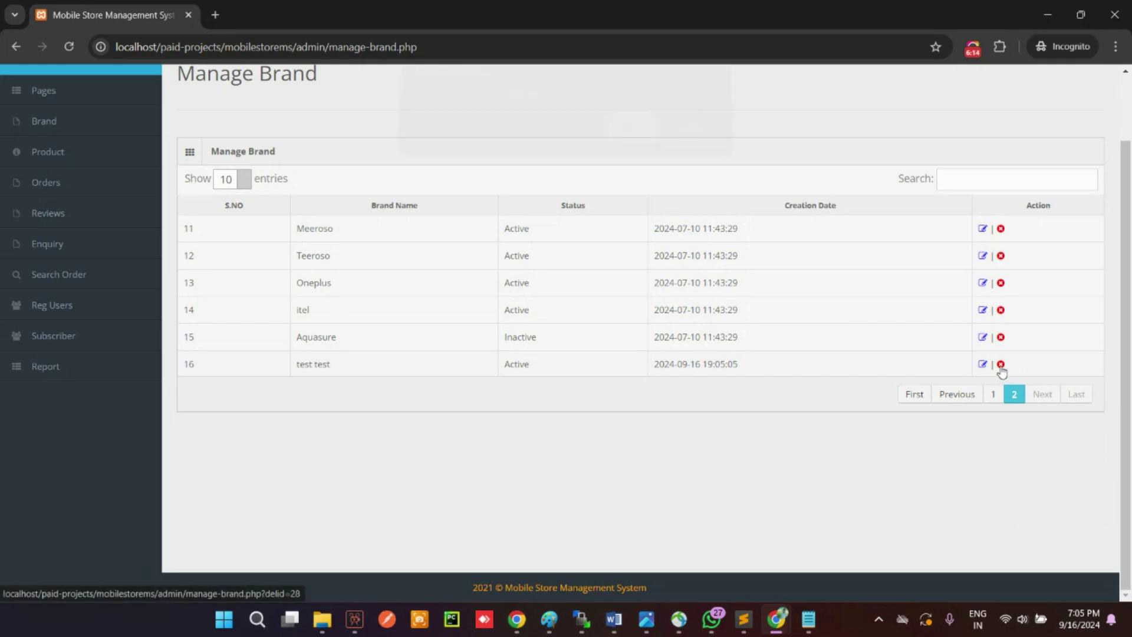
click(1000, 364)
click(637, 143)
drag(538, 108, 350, 116)
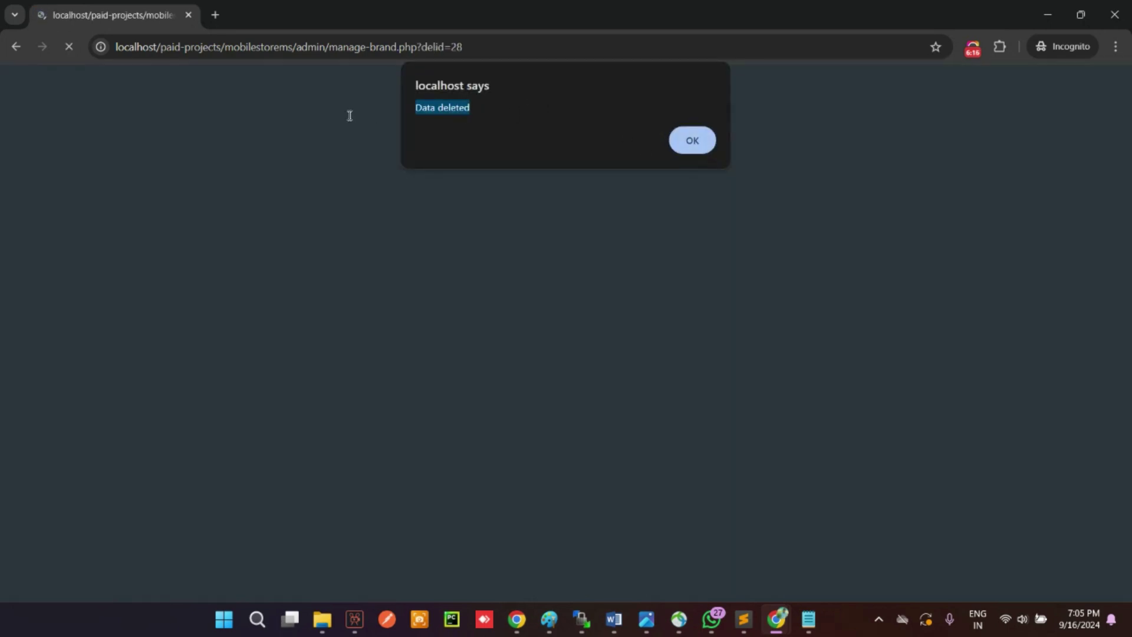
click(694, 139)
click(48, 228)
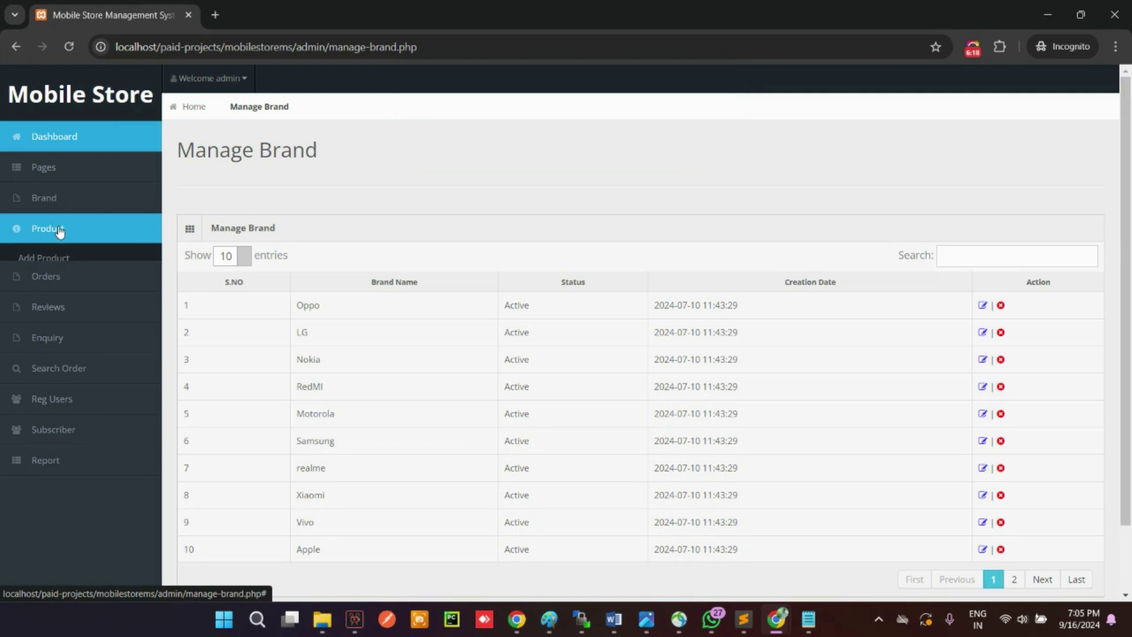
click(60, 261)
Step: Paste the phone name from Notepad into Product Name and choose Motorola as the brand
click(441, 254)
click(810, 619)
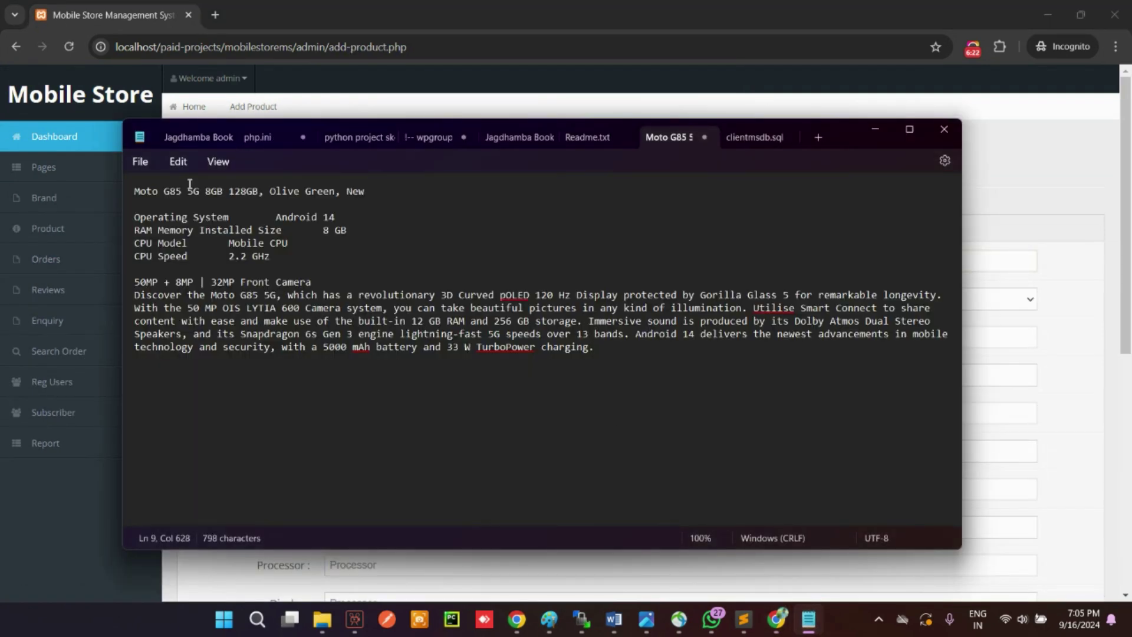
drag(182, 190, 119, 194)
key(ctrl+c)
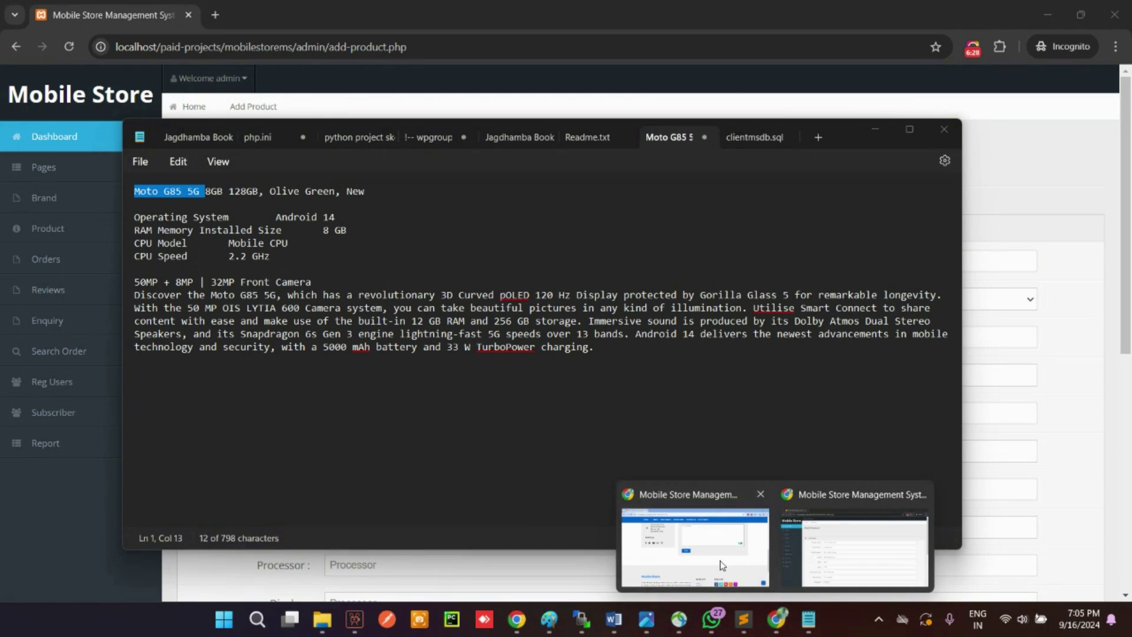
click(751, 472)
mouse_move(777, 619)
click(859, 543)
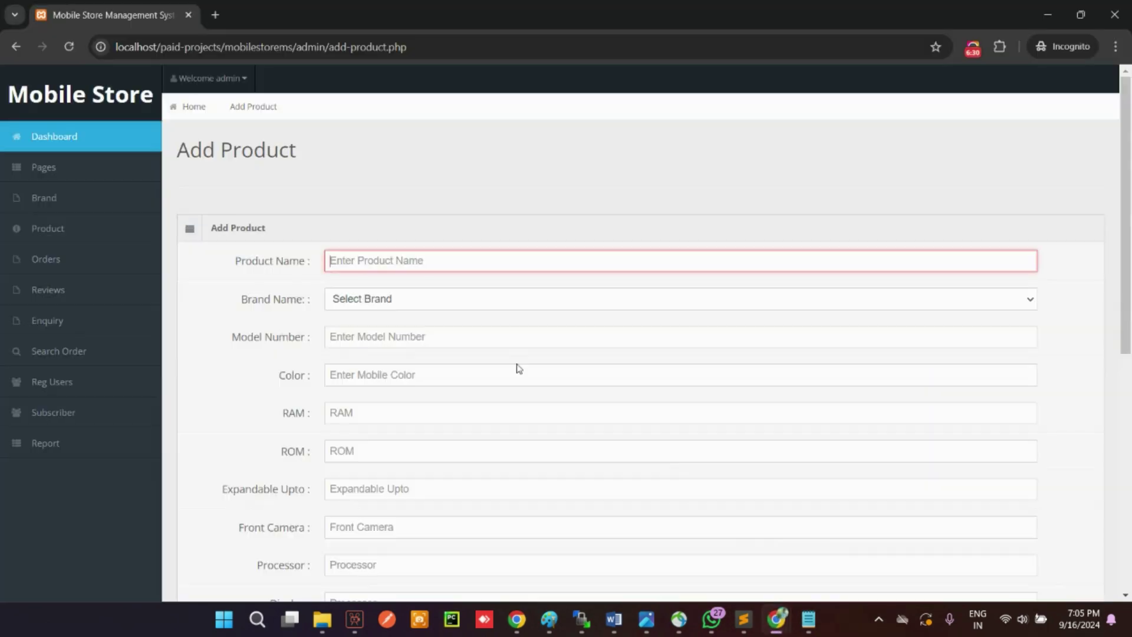
key(ctrl+v)
click(401, 300)
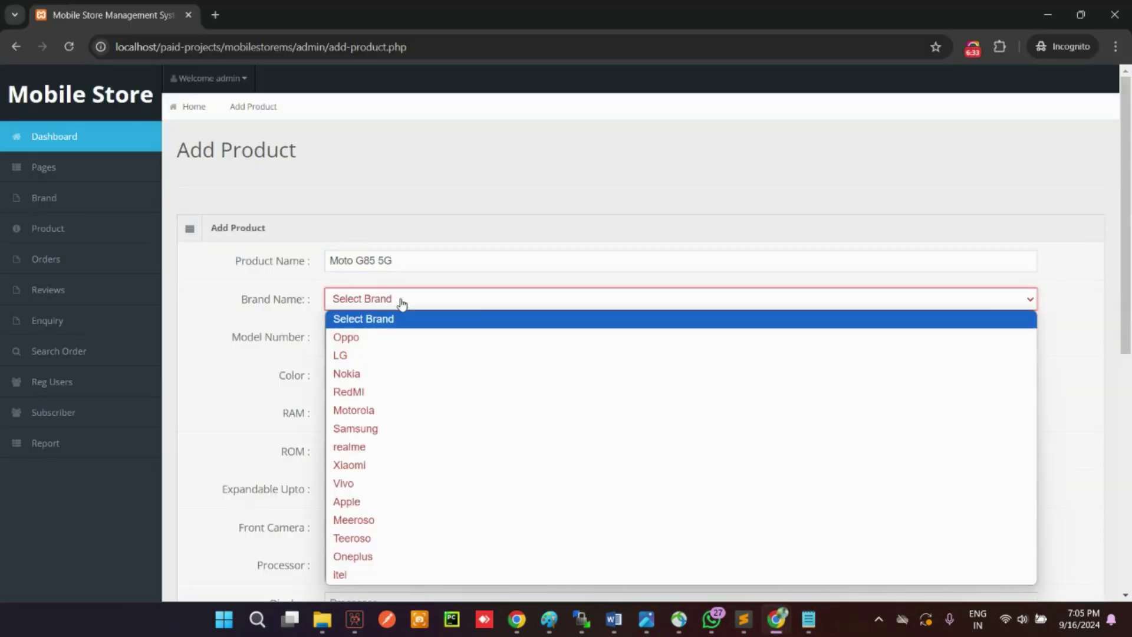
key(m)
key(Return)
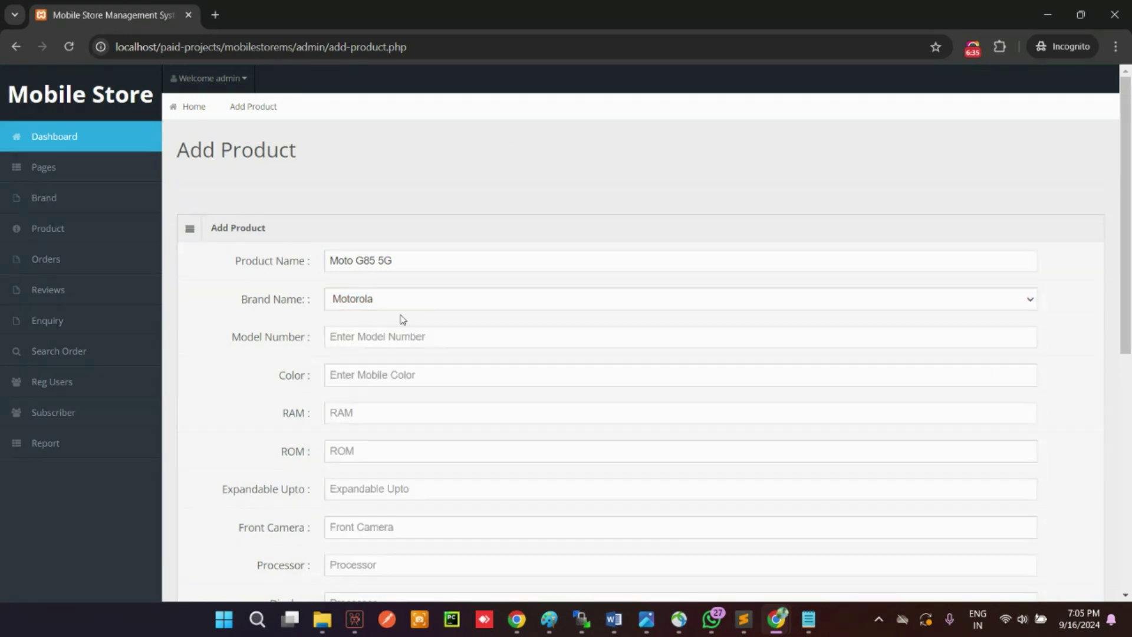
Step: Copy the model part of the product name into the Model Number field
click(381, 343)
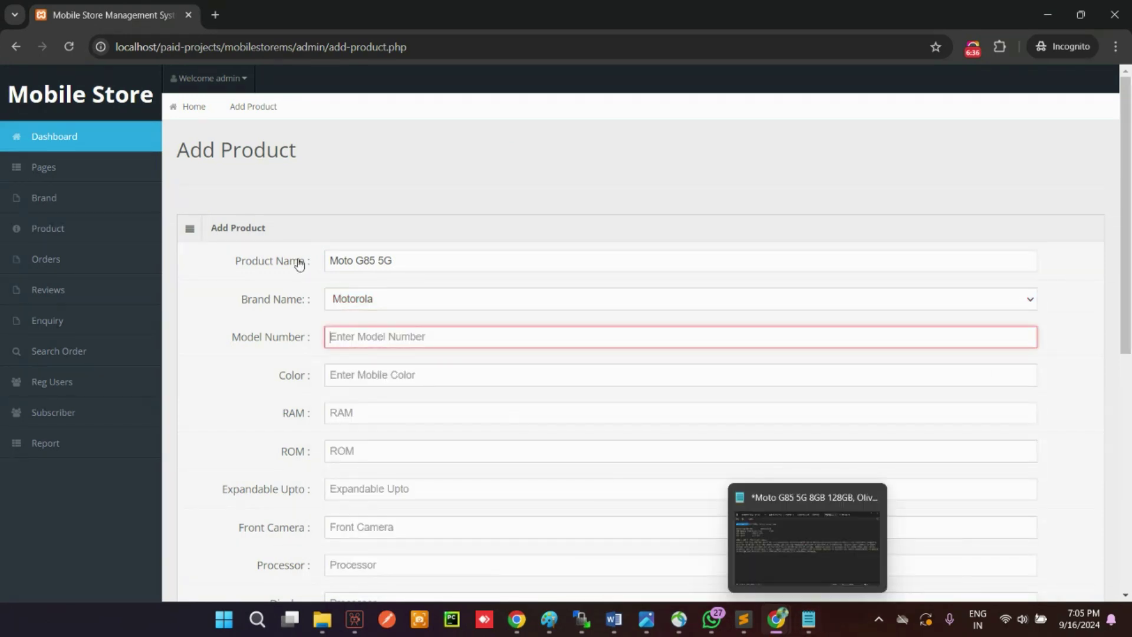
drag(409, 265, 356, 262)
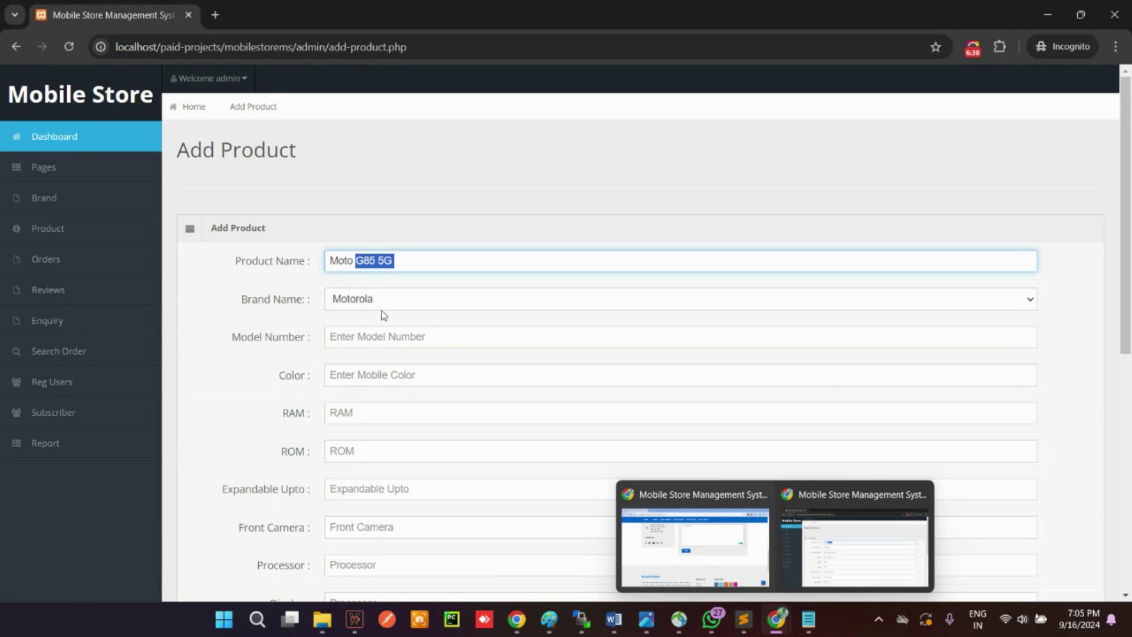
key(ctrl+c)
click(378, 345)
key(ctrl+v)
key(Tab)
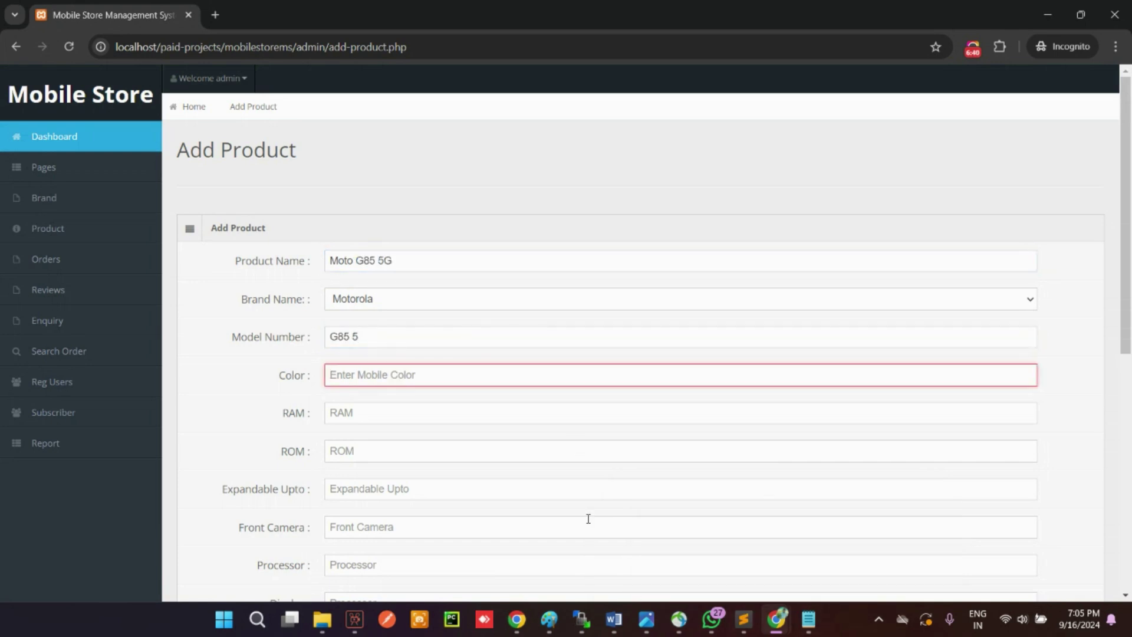
Step: Set the product Color to Green
click(367, 419)
text(Gree)
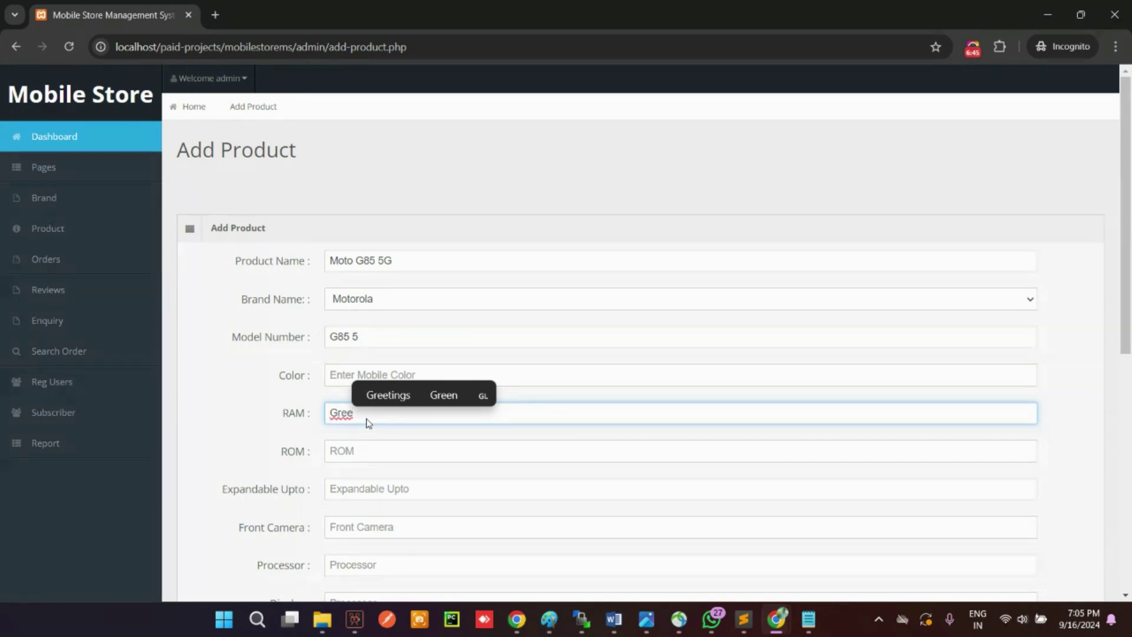
click(387, 394)
click(366, 375)
text(G)
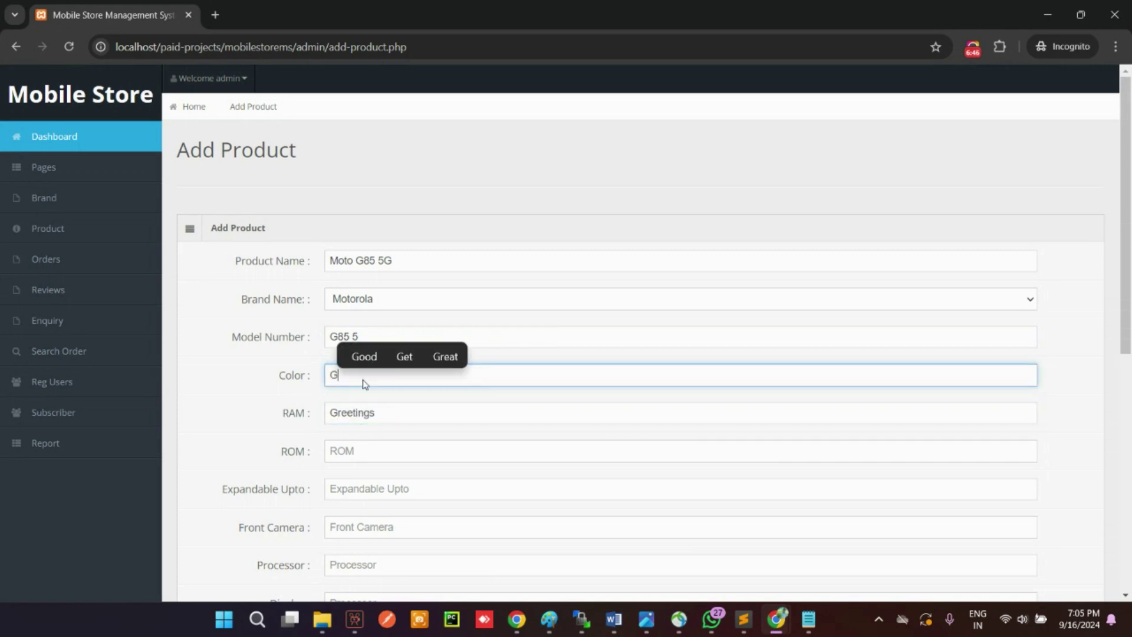
text(reen)
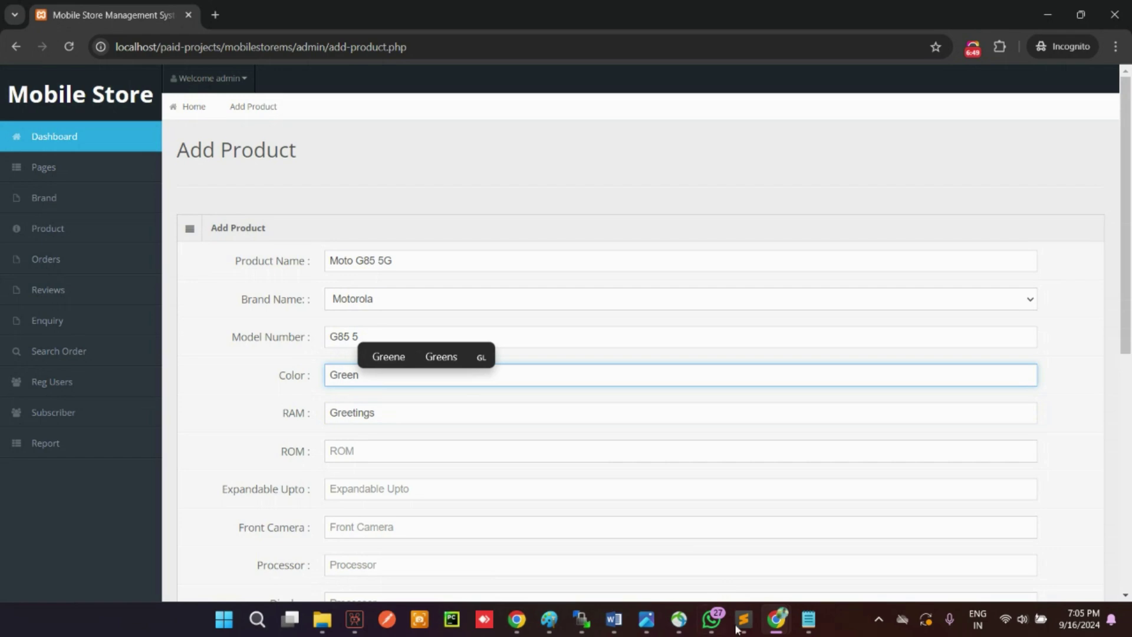
Step: Enter RAM 8 GB, ROM 128 GB and Expandable Upto 256 GB
click(809, 618)
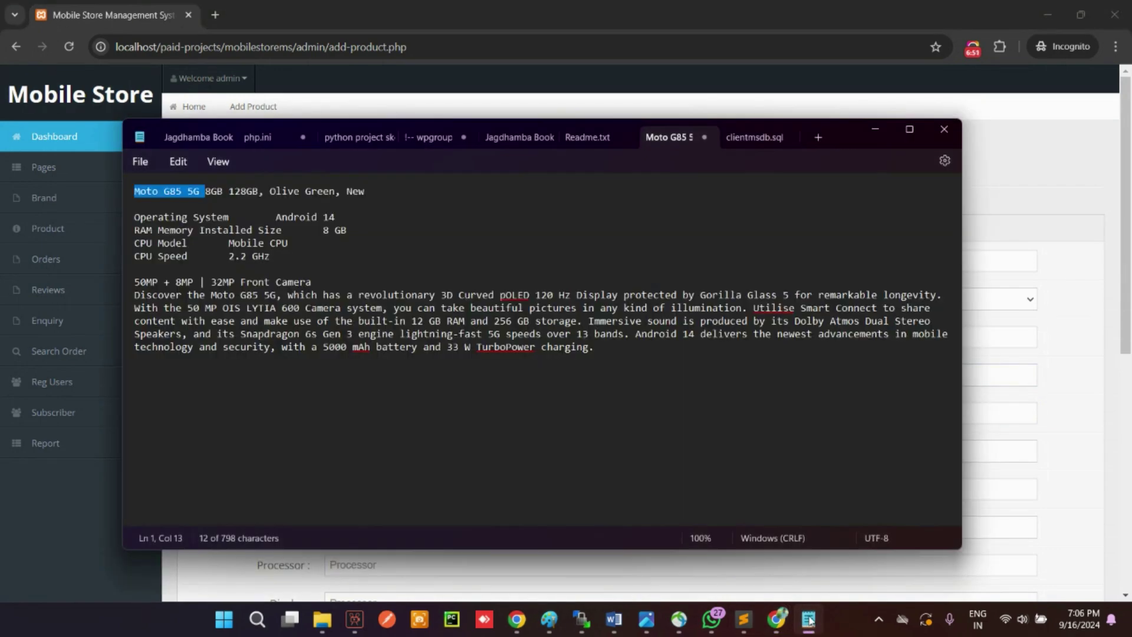
drag(353, 230, 349, 231)
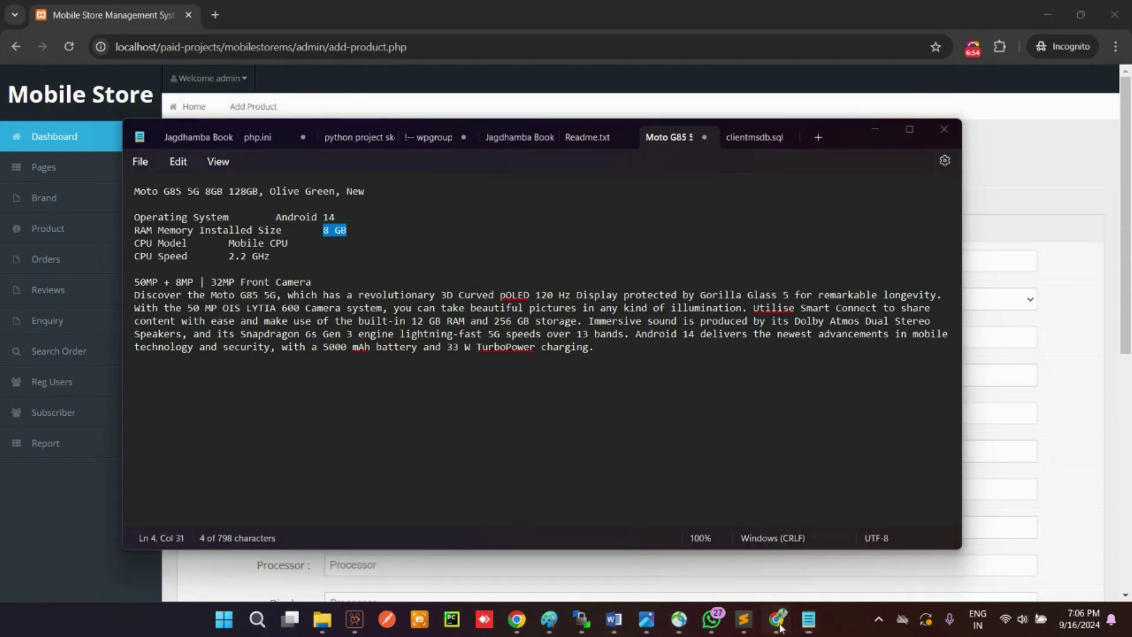
mouse_move(777, 619)
click(855, 466)
click(379, 417)
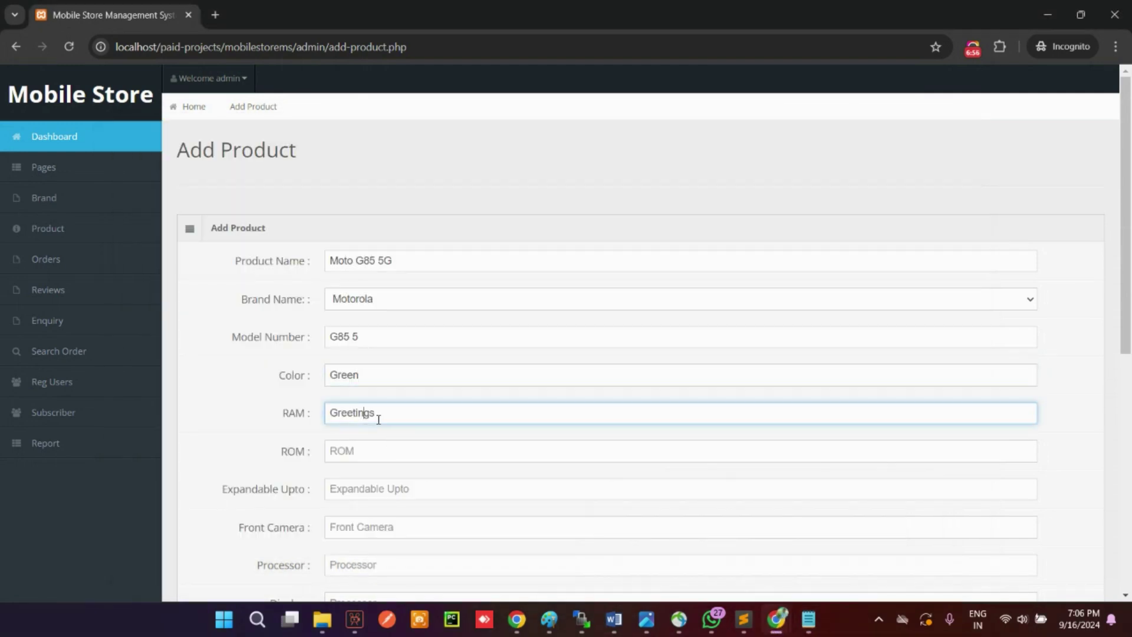
text(8 GB)
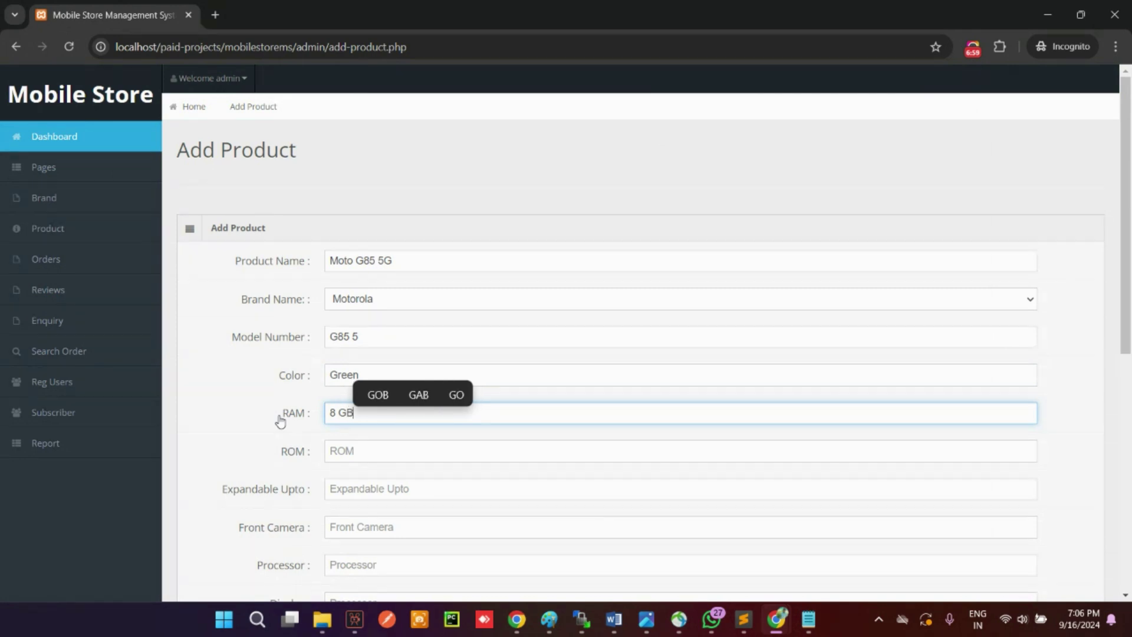
key(Tab)
text(128)
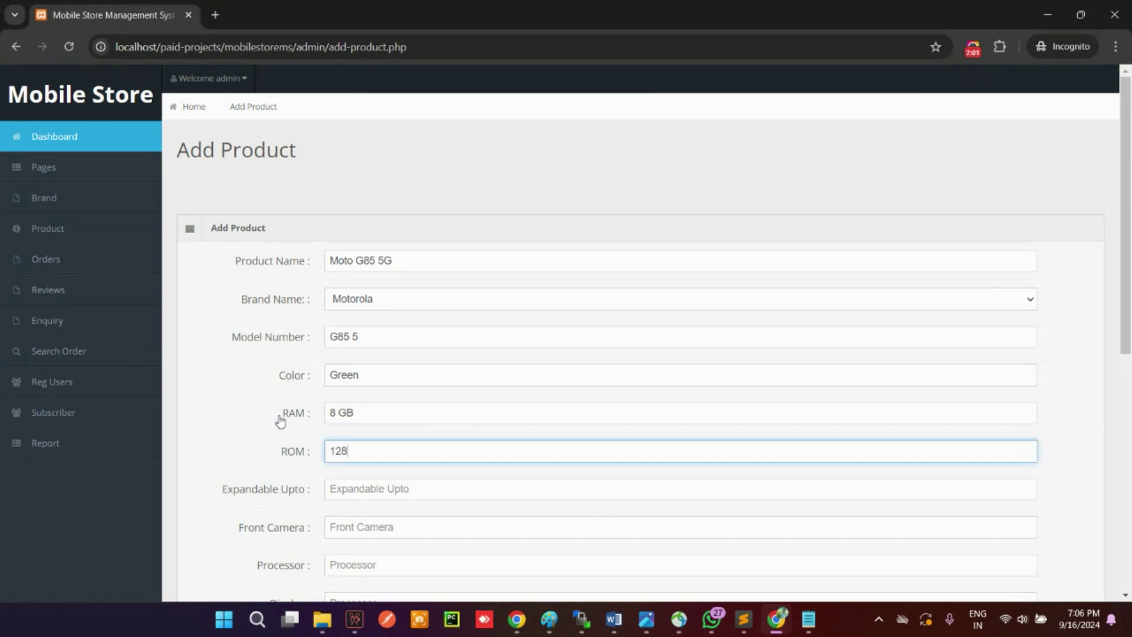
text( GB)
key(Tab)
text(256 )
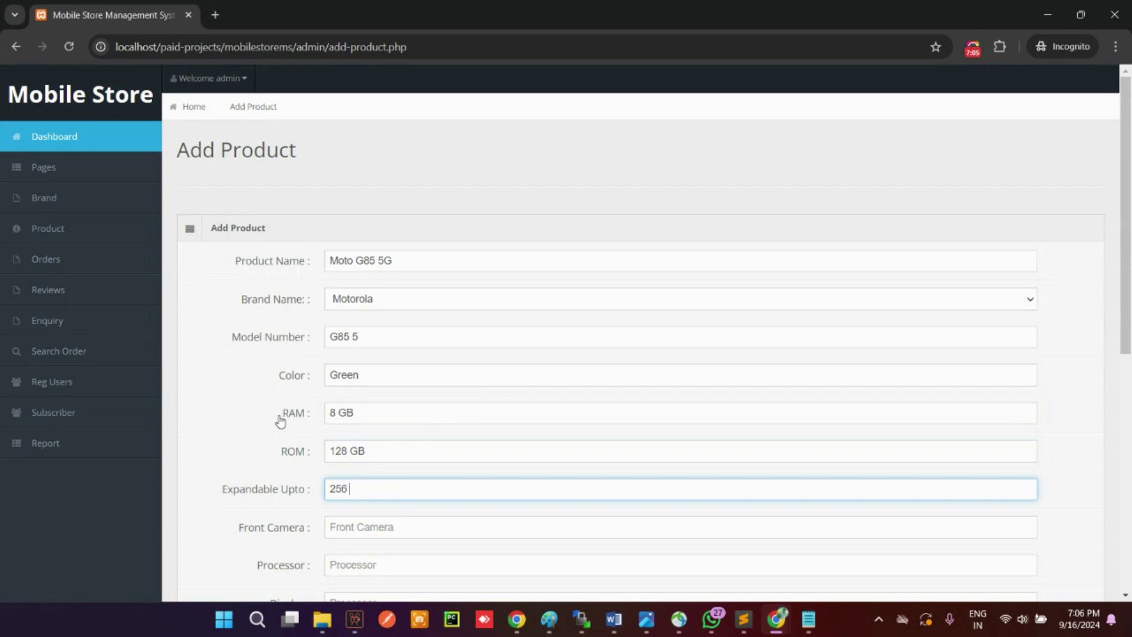
text(GB)
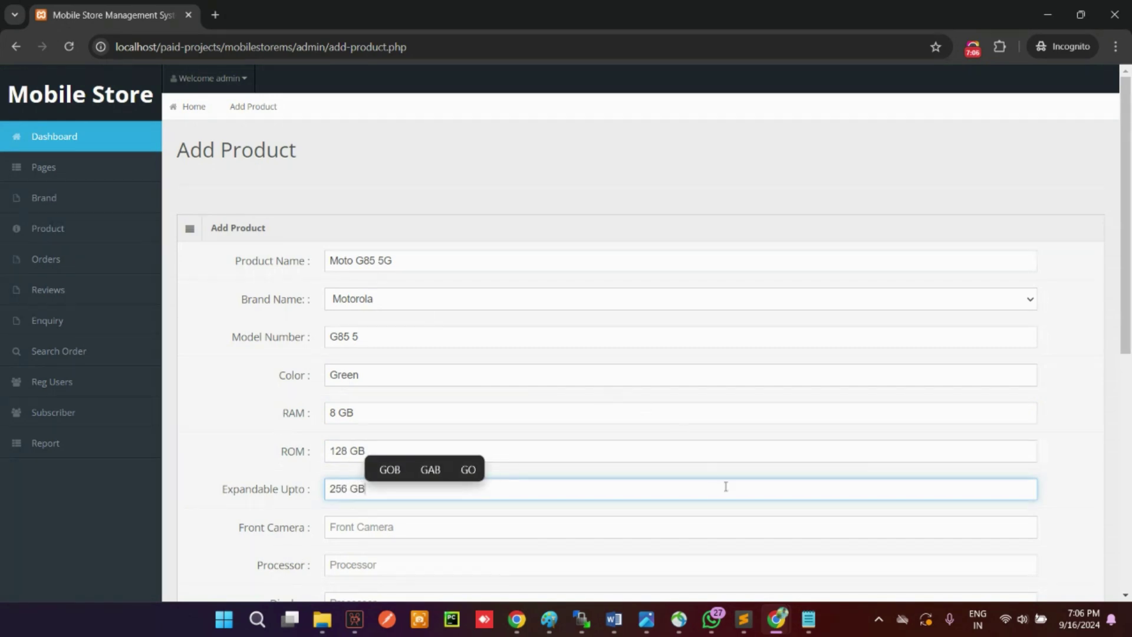
Step: Enter 32 MP as the front camera
click(808, 619)
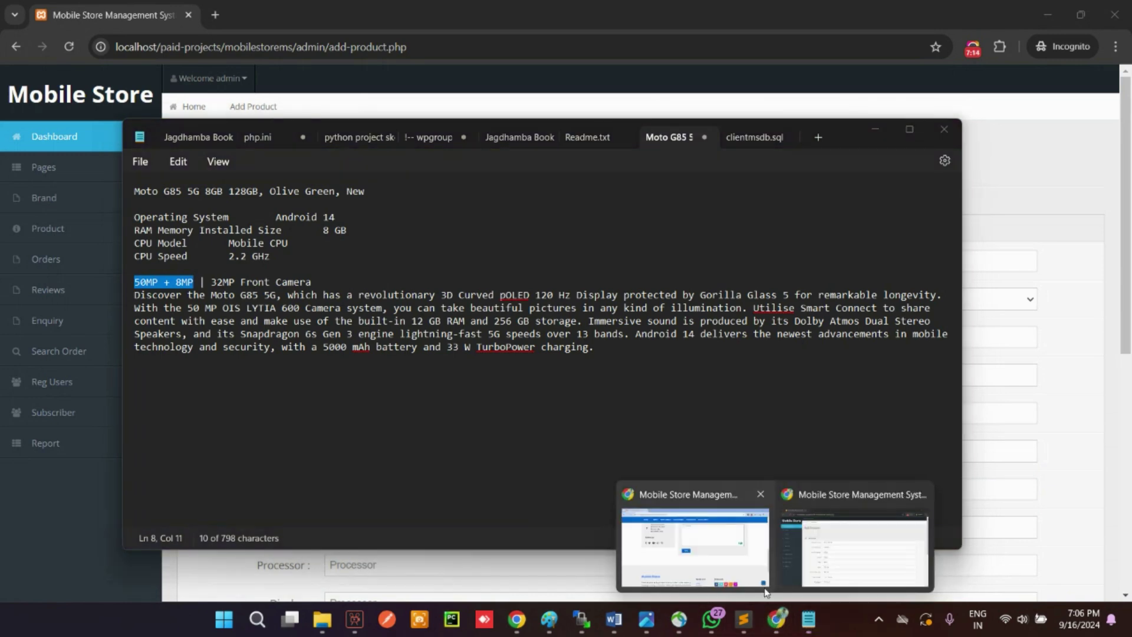
click(861, 536)
click(355, 549)
click(375, 527)
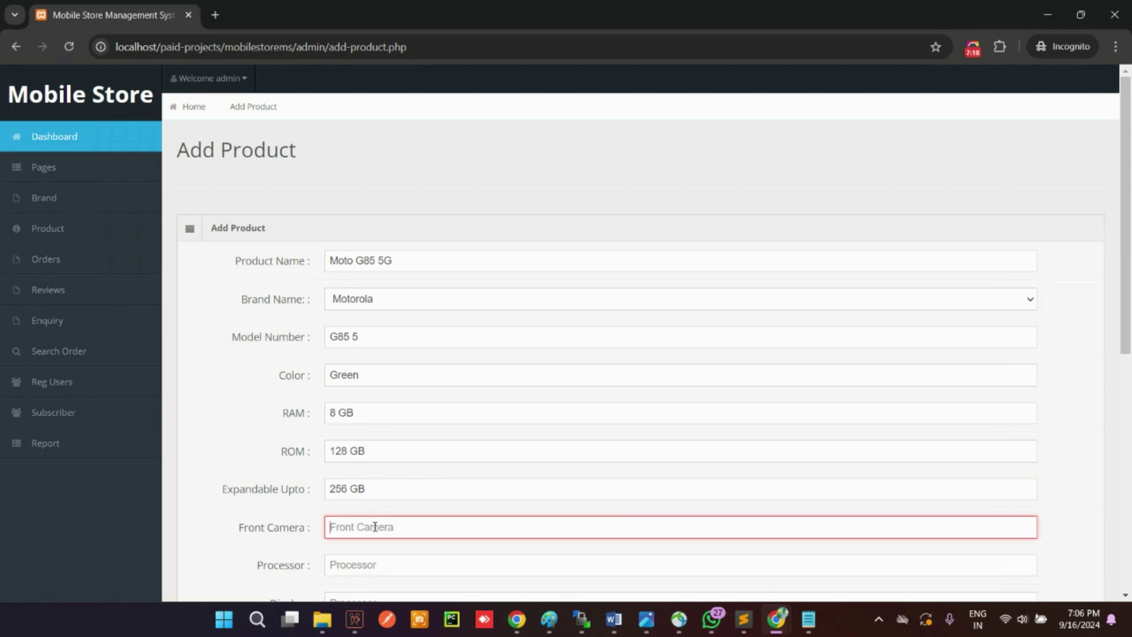
text(32 M)
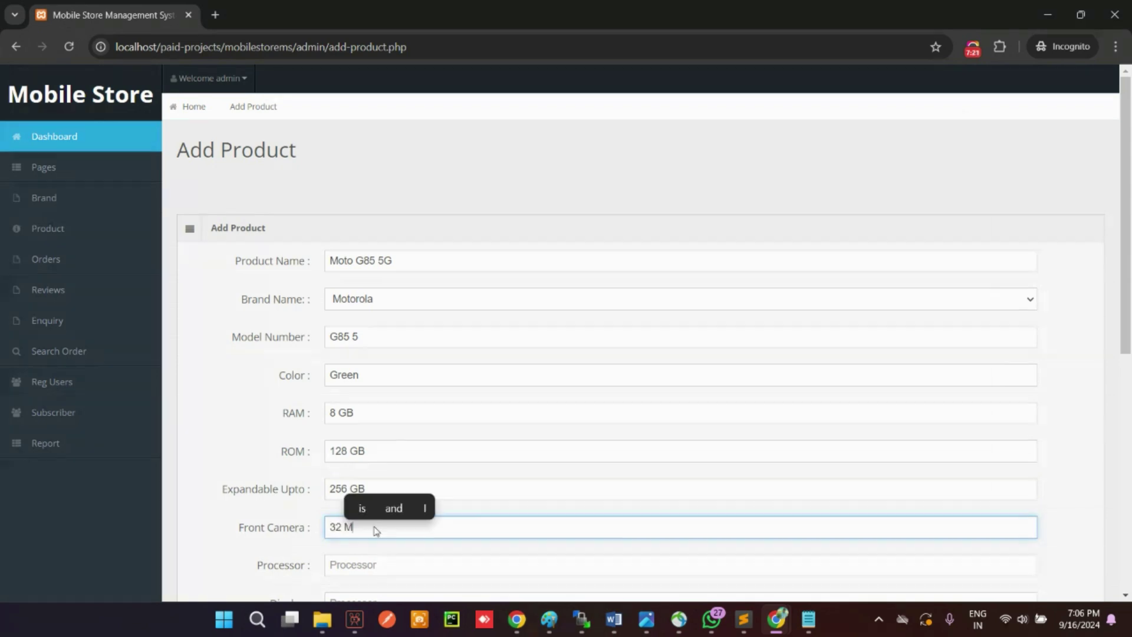
text(P)
Step: Paste the 2.2 GHz processor speed and fill in the Display field
click(814, 620)
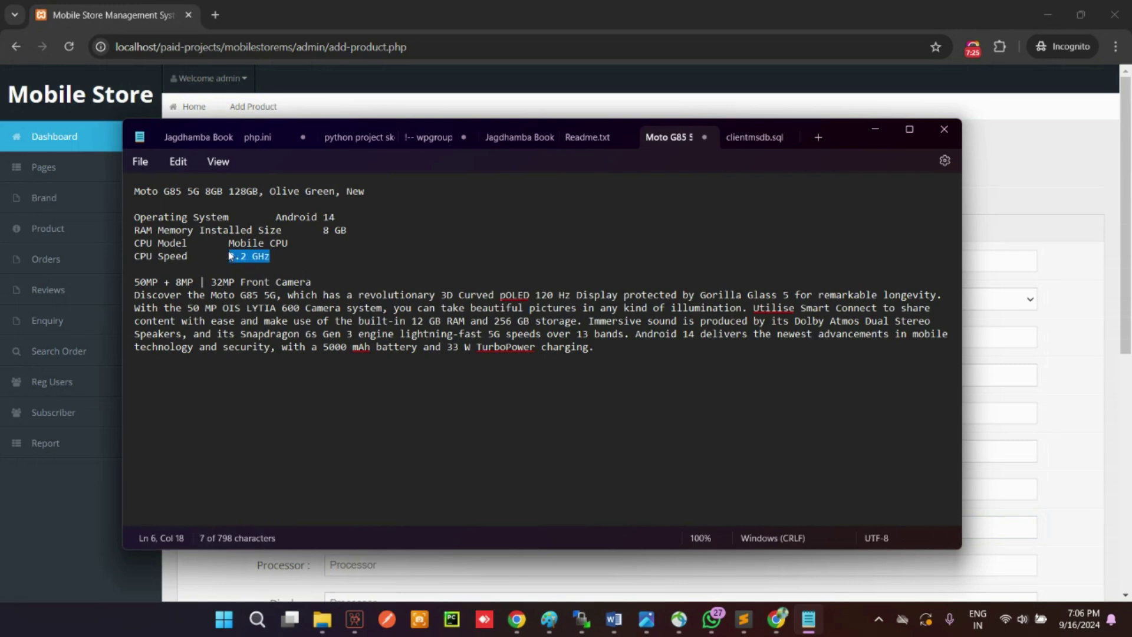
mouse_move(784, 625)
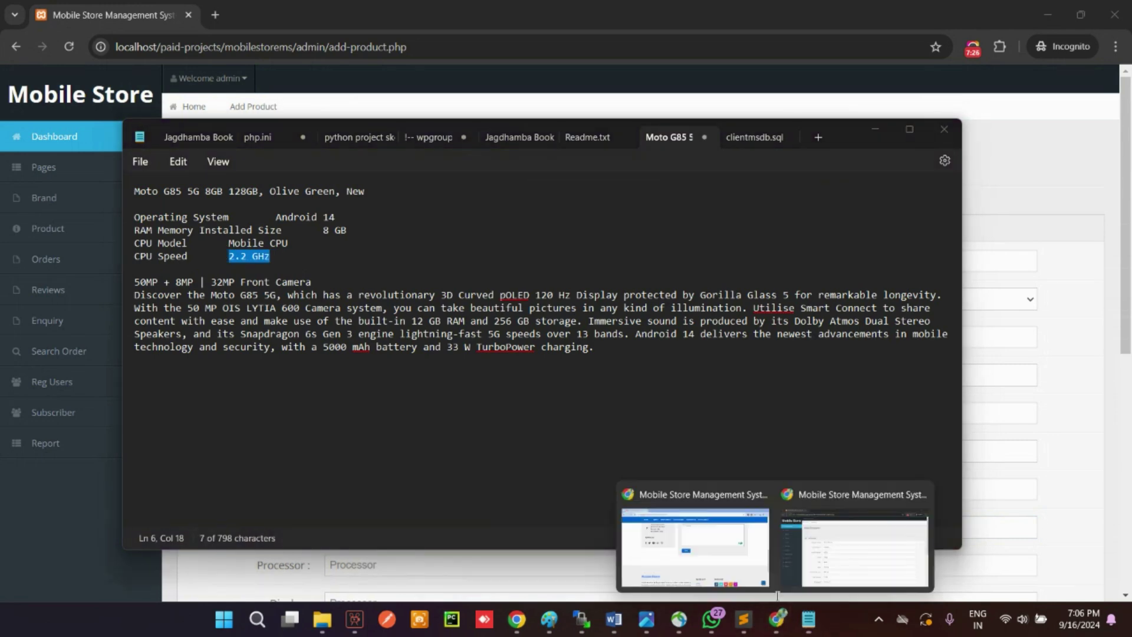
click(690, 483)
scroll(413, 448, down, 2)
click(347, 425)
key(ctrl+v)
click(359, 453)
text(16)
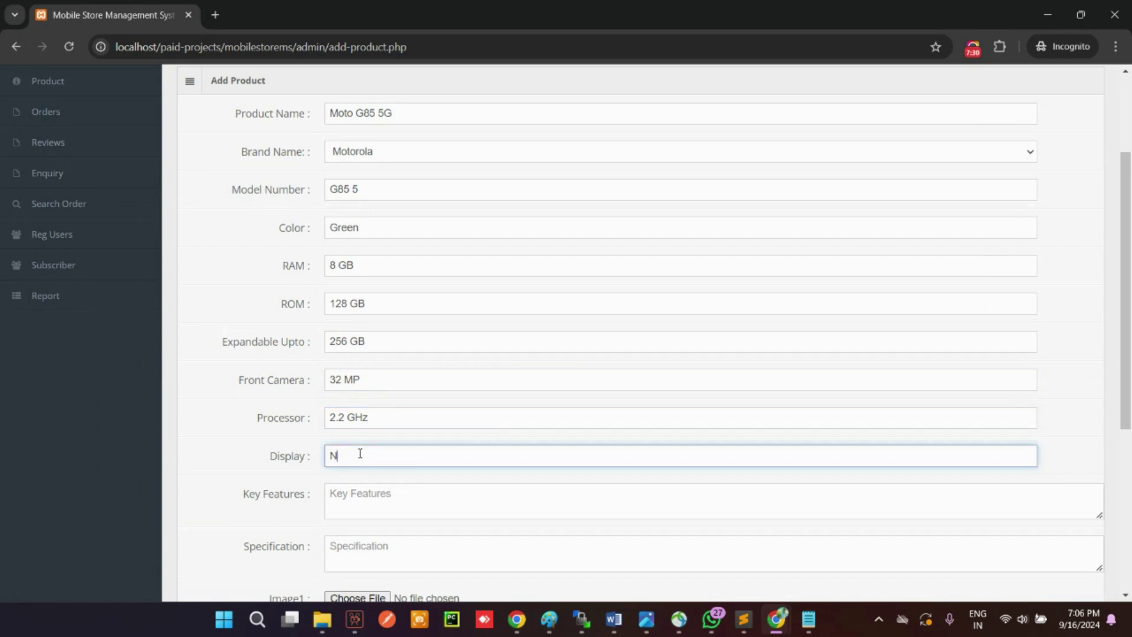
Step: Copy the first line of the spec notes into the Key Features box
mouse_move(808, 619)
click(737, 513)
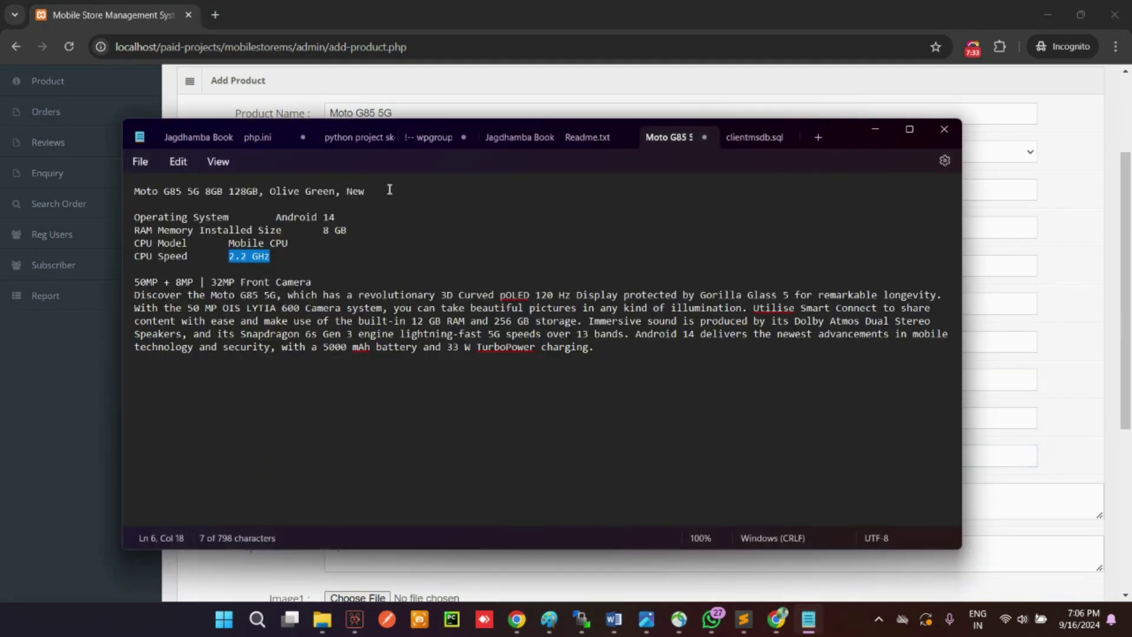
drag(389, 190, 178, 193)
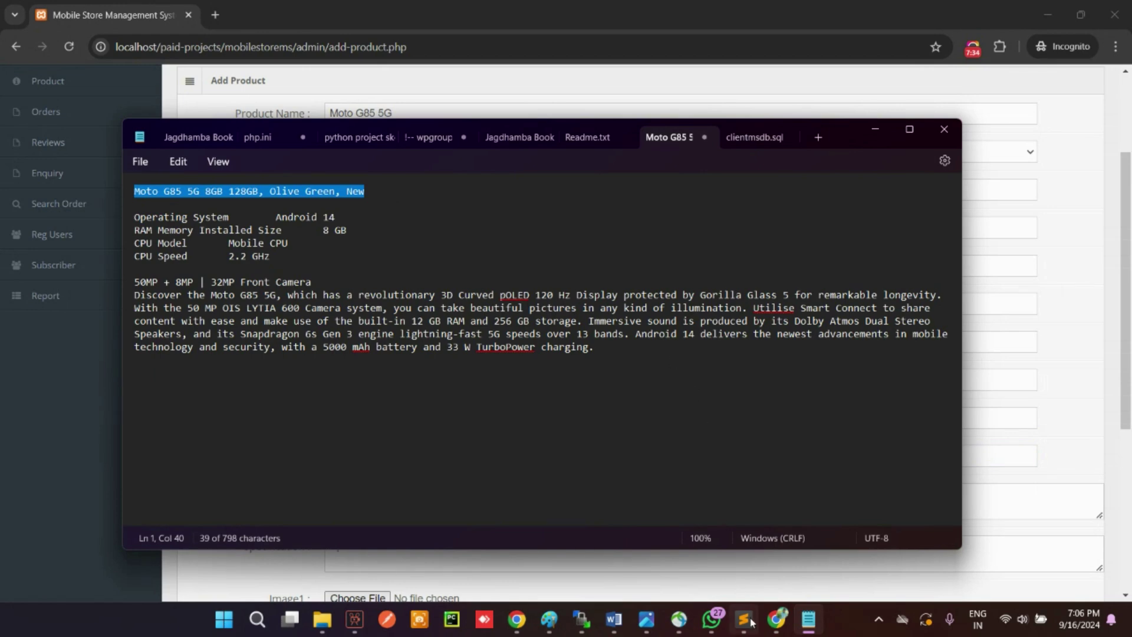
mouse_move(777, 619)
click(861, 519)
click(375, 497)
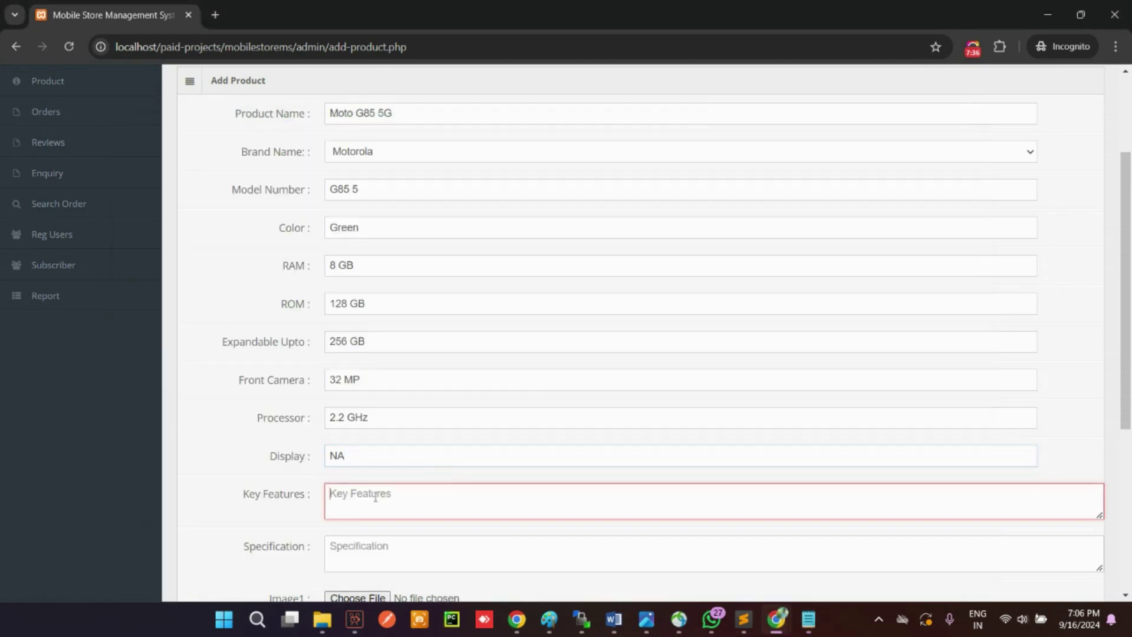
key(ctrl+v)
Step: Copy the long description paragraph from Notepad into the Specification box
mouse_move(808, 619)
click(808, 539)
click(599, 349)
drag(599, 349, 141, 299)
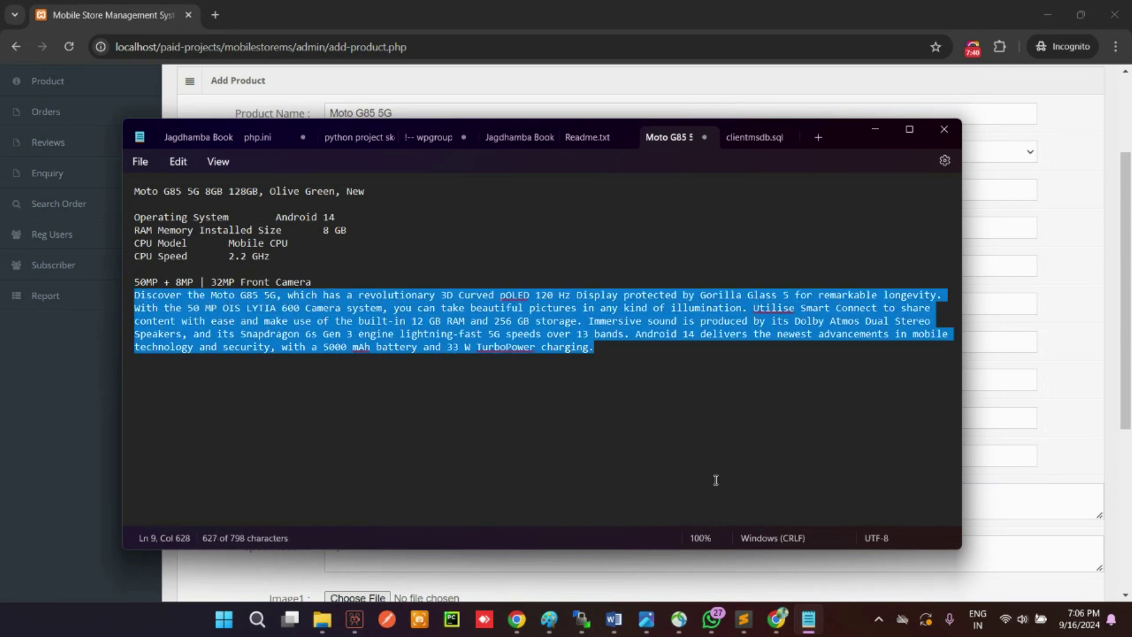
mouse_move(777, 619)
click(695, 537)
click(371, 544)
key(ctrl+v)
scroll(389, 534, down, 5)
click(358, 287)
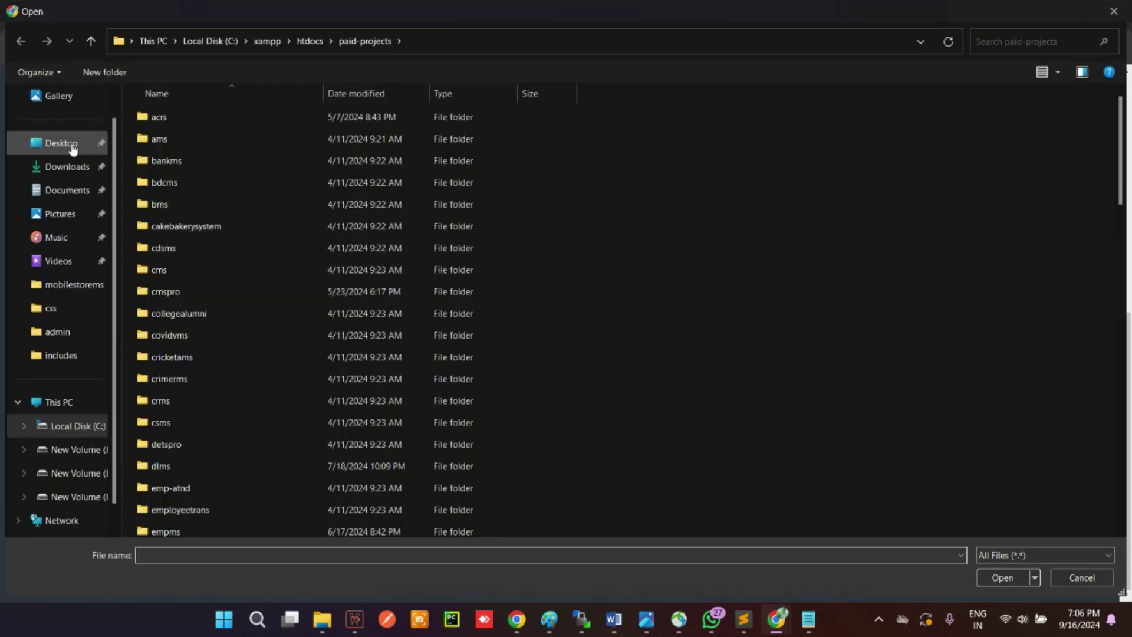
Step: Attach three phone photos from Downloads as Image1, Image2 and Image3
click(67, 166)
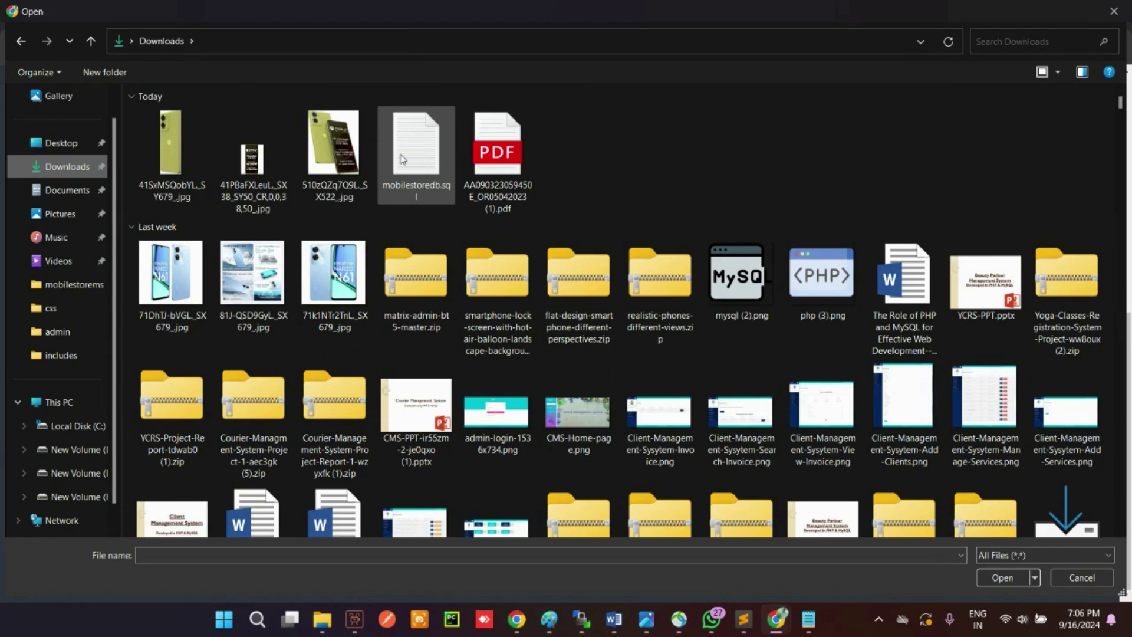
double_click(333, 142)
click(365, 327)
click(264, 152)
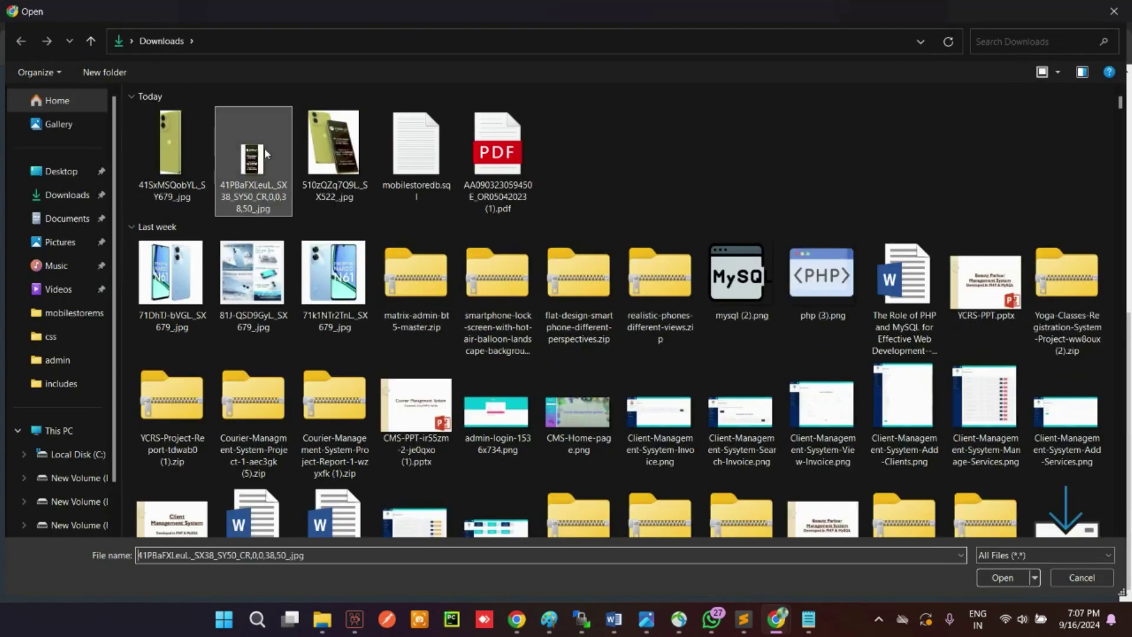
double_click(265, 150)
click(354, 364)
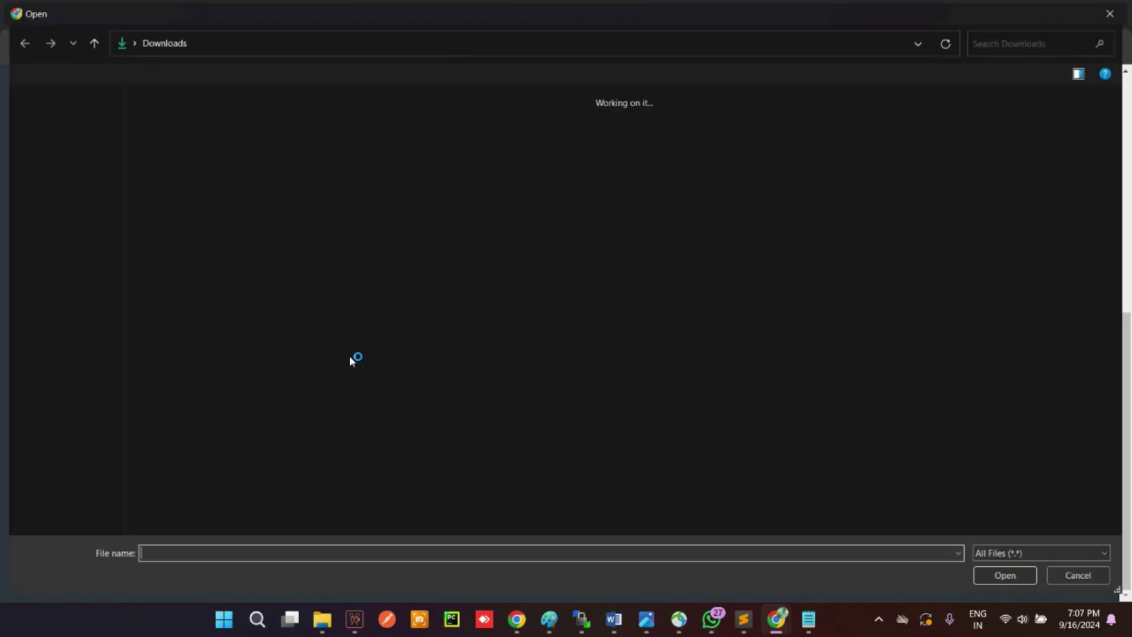
double_click(169, 145)
Step: Enter stock 20 and price 150, mark the product Active, and add it
click(353, 403)
text(20)
click(351, 440)
text(15)
click(327, 481)
click(228, 521)
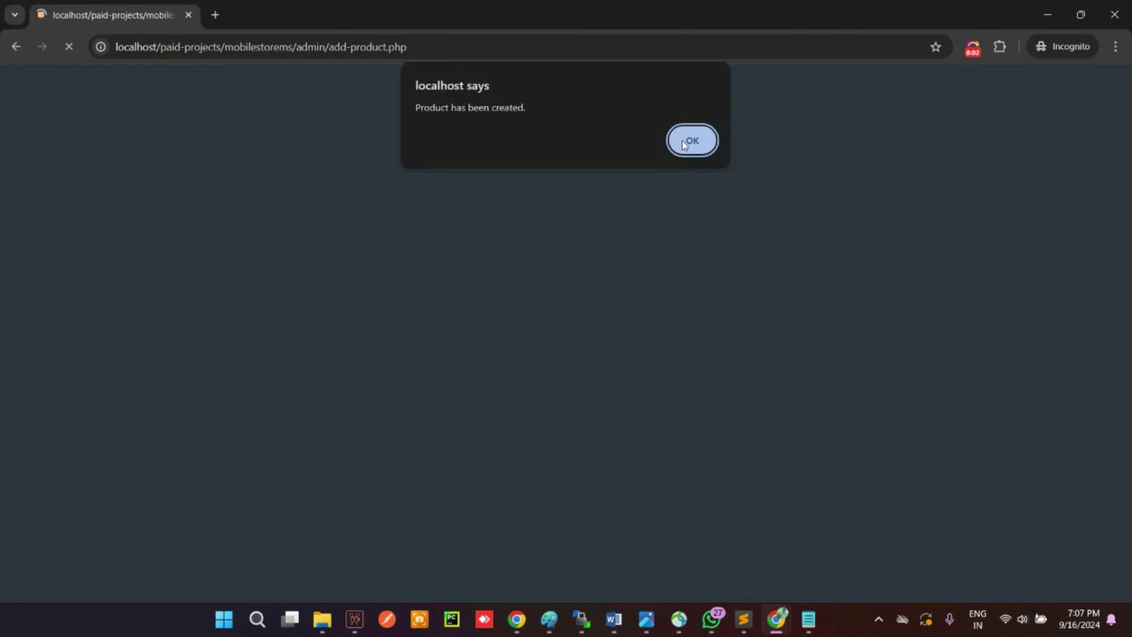
click(683, 143)
click(48, 229)
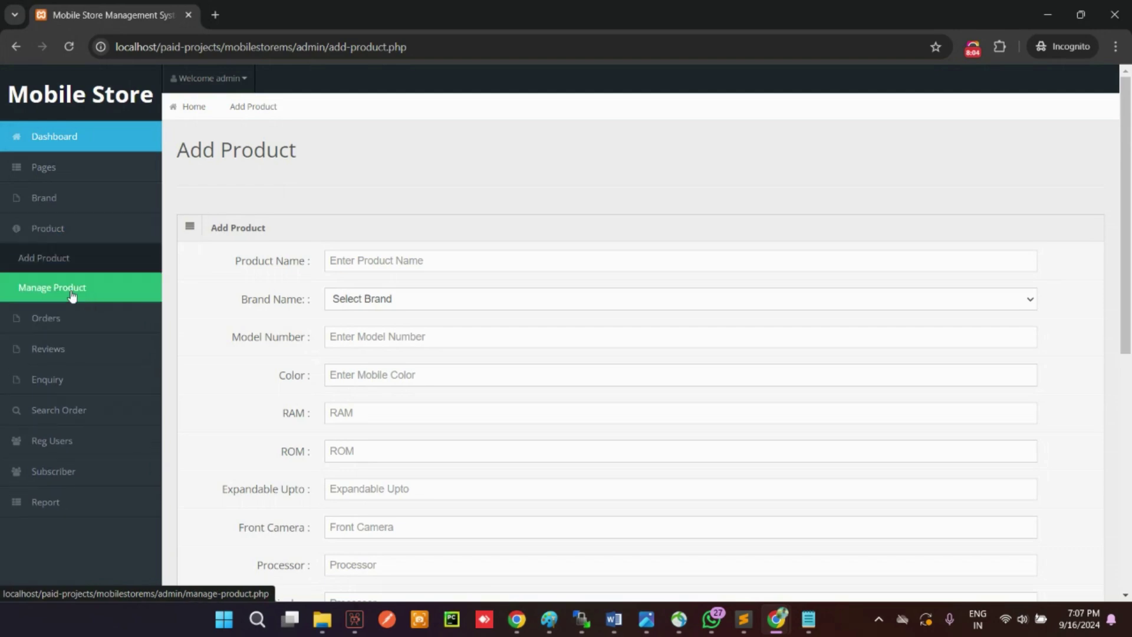
click(72, 293)
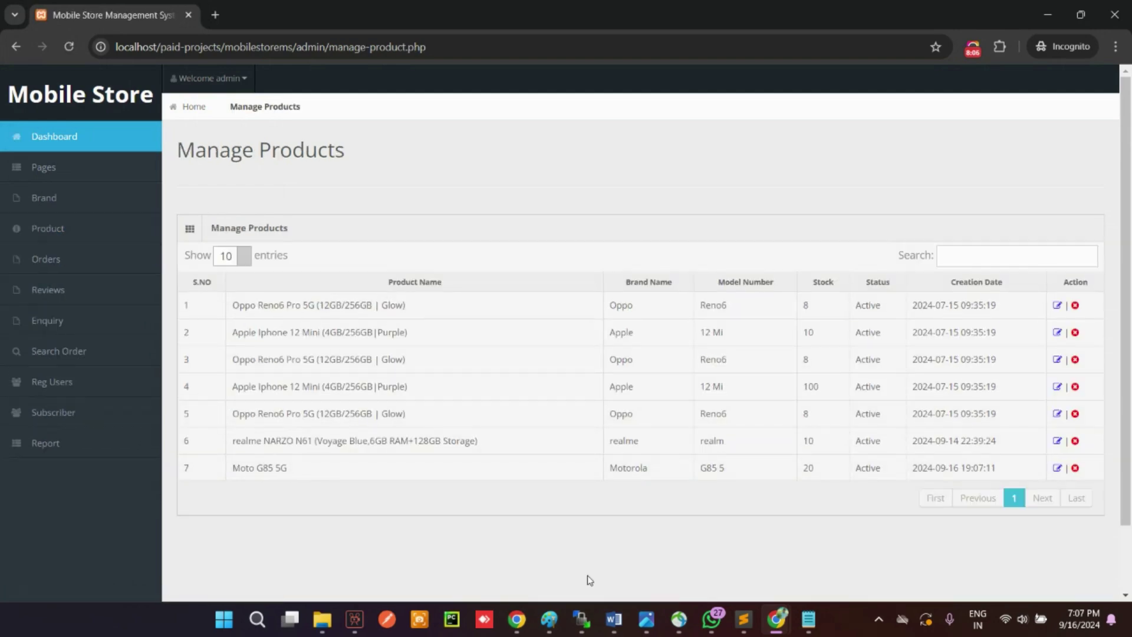
Step: In the storefront window, open SHOP MOBILE and scroll to the Moto G85 5G listing
mouse_move(776, 619)
click(840, 557)
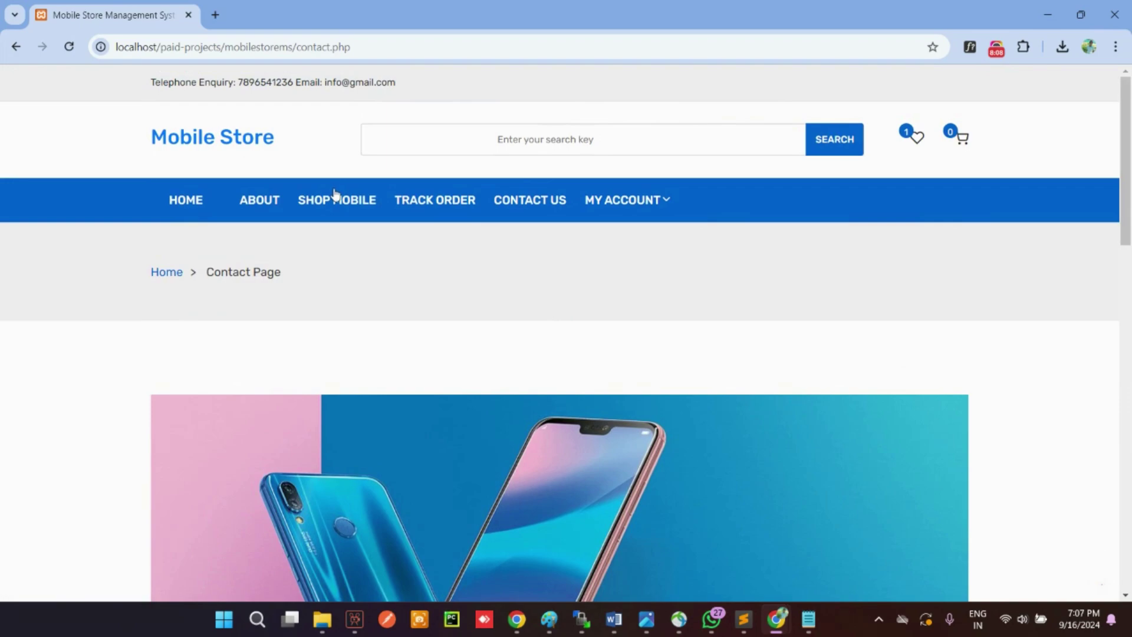
click(321, 199)
scroll(535, 336, down, 10)
mouse_move(672, 232)
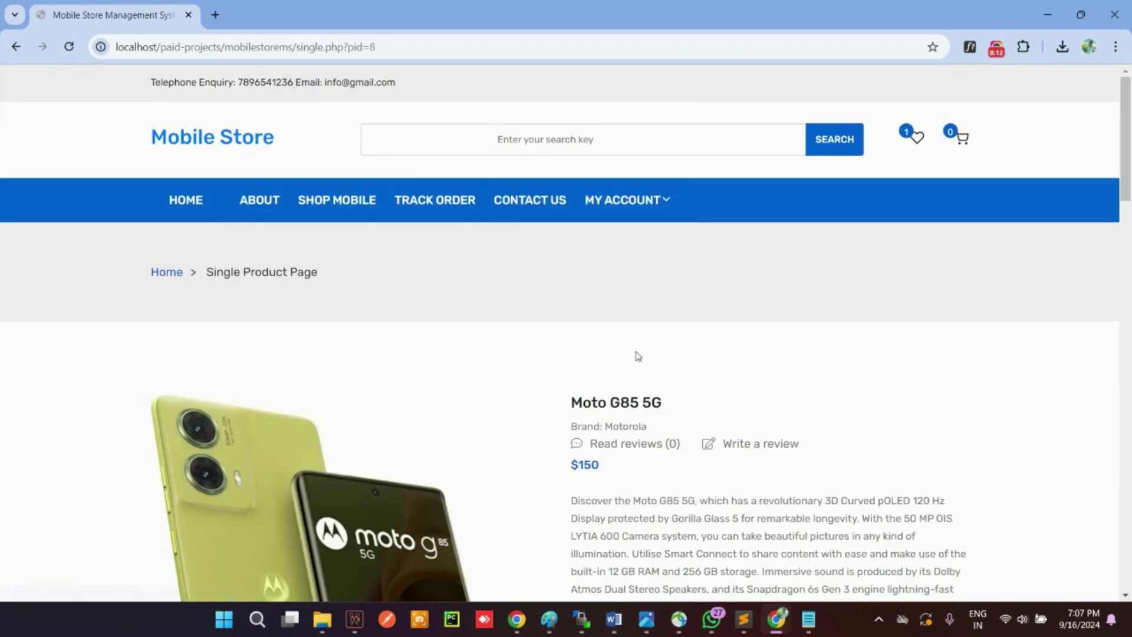
scroll(636, 351, down, 3)
scroll(940, 361, down, 2)
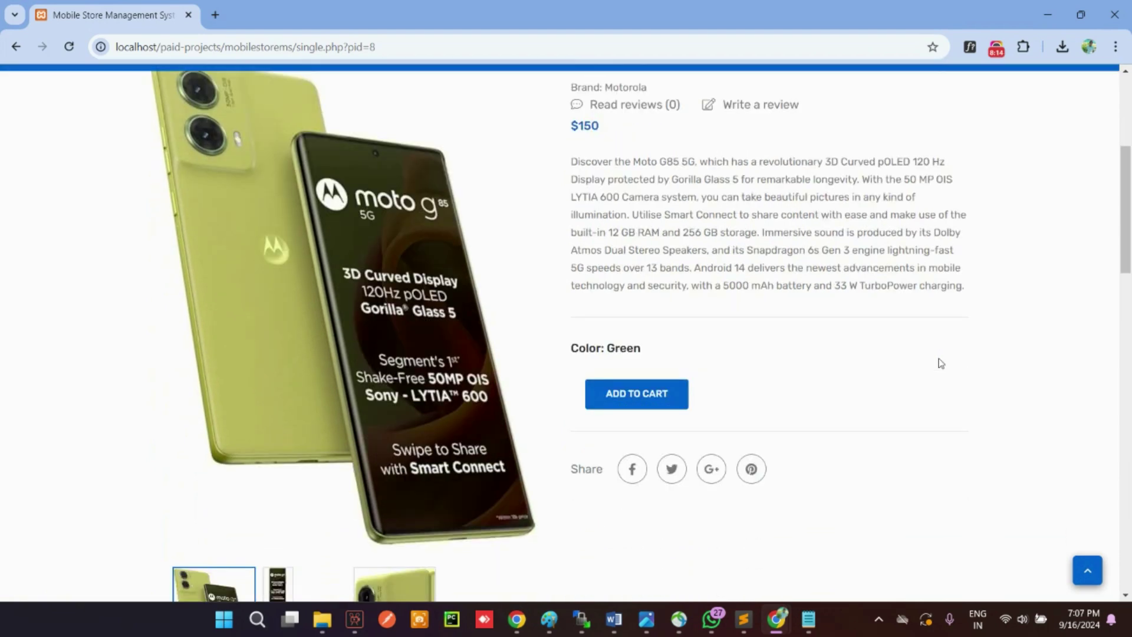
scroll(852, 343, down, 7)
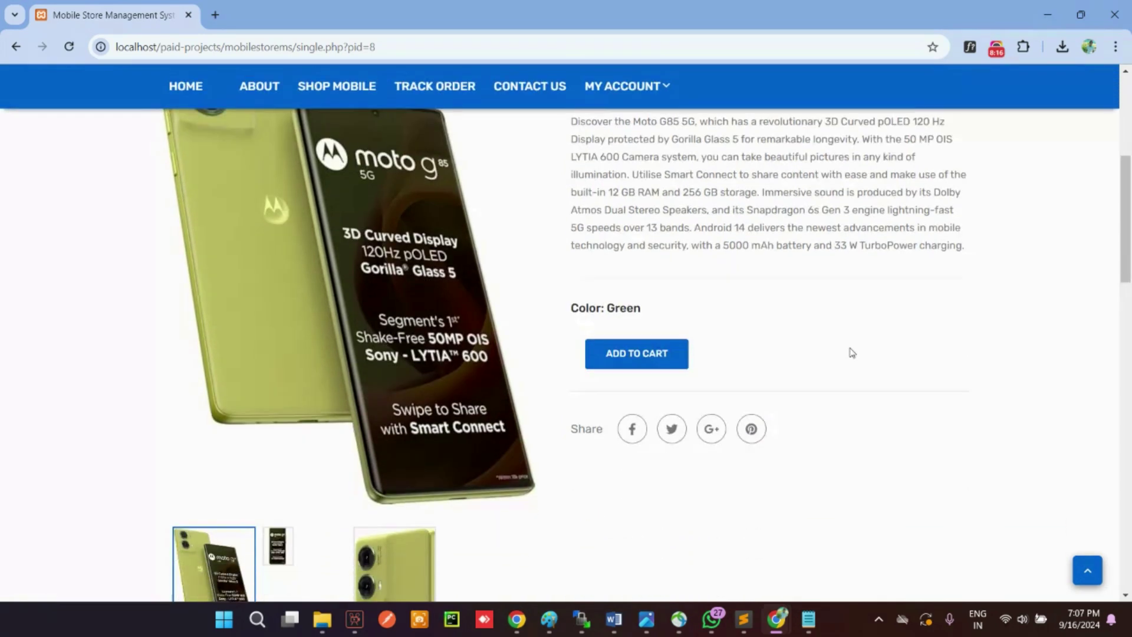
scroll(853, 344, down, 1)
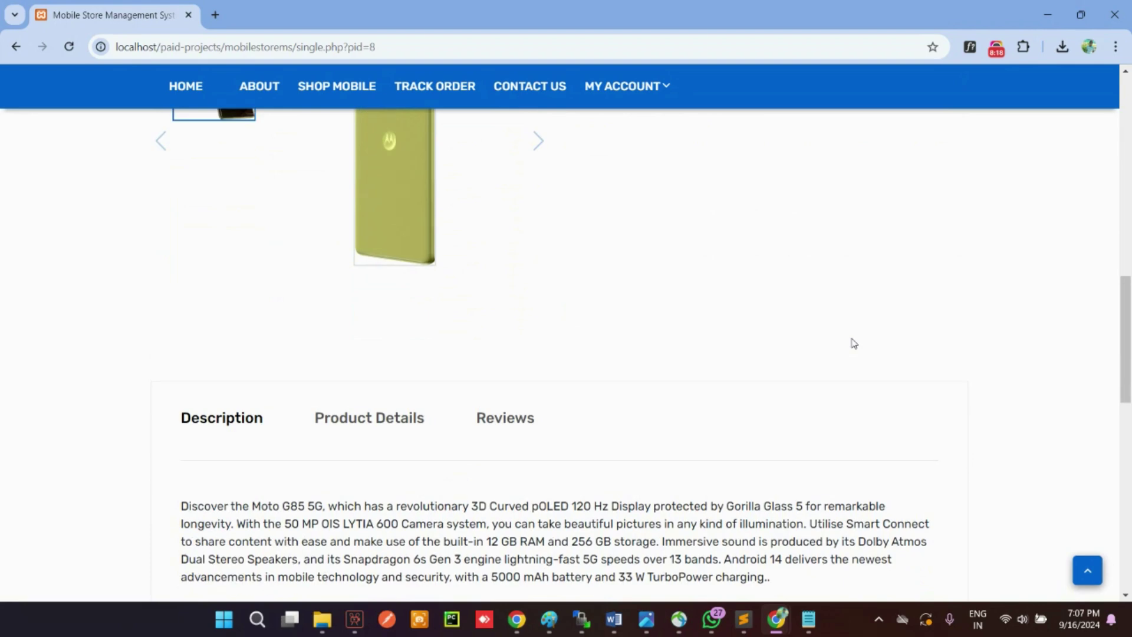
scroll(852, 342, up, 6)
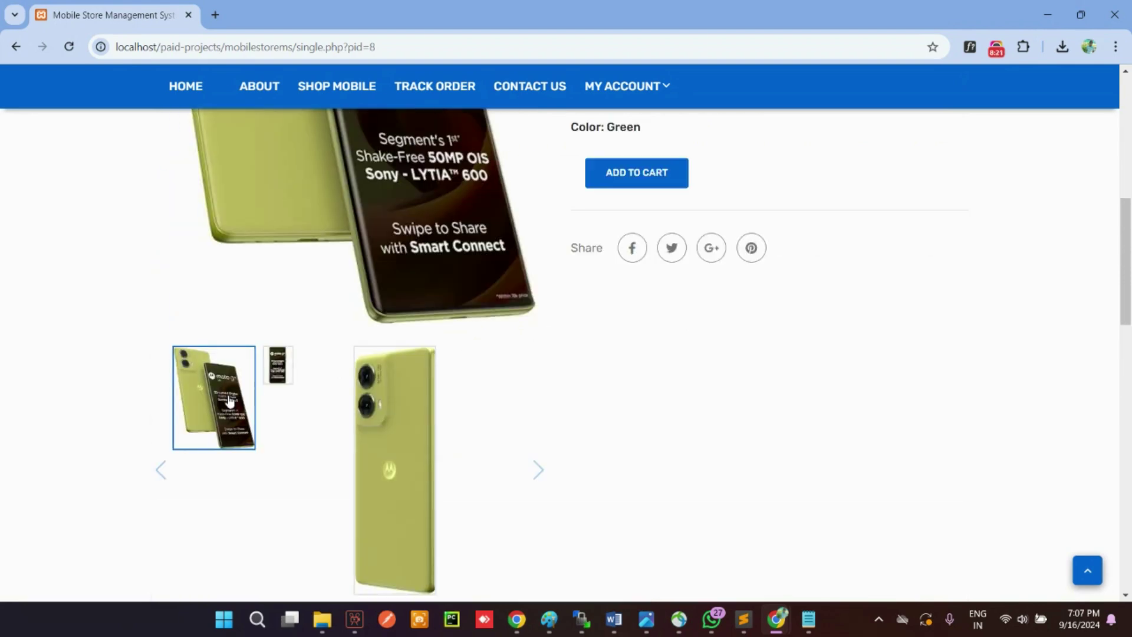
Step: Browse the Moto G85 5G gallery images and its Product Details specification table
click(373, 443)
click(277, 377)
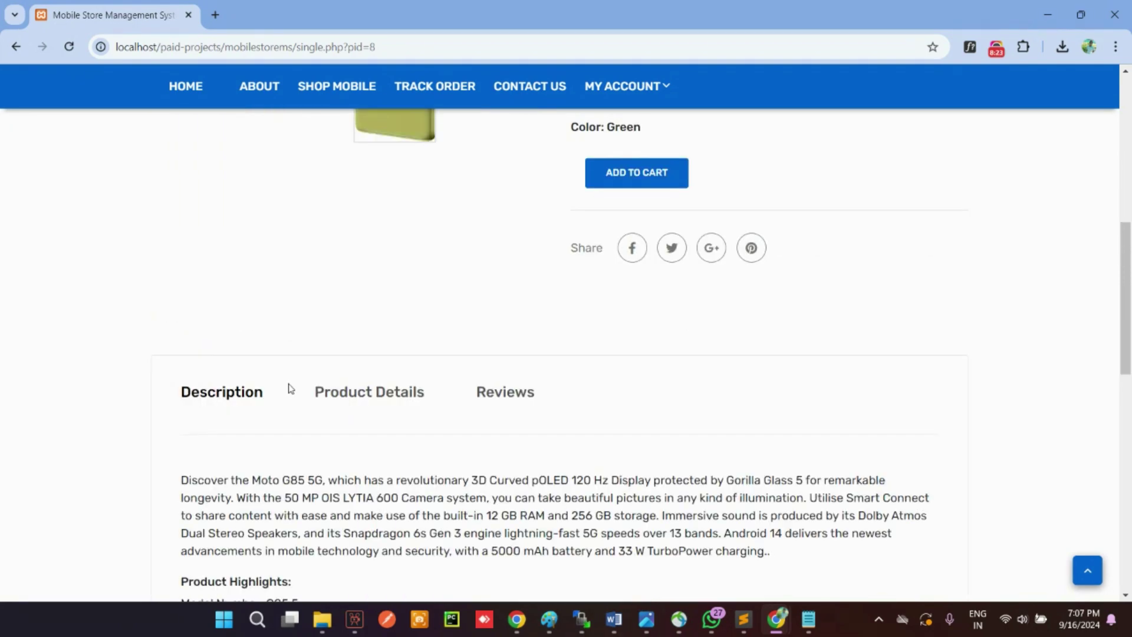
scroll(291, 387, up, 7)
scroll(296, 358, down, 15)
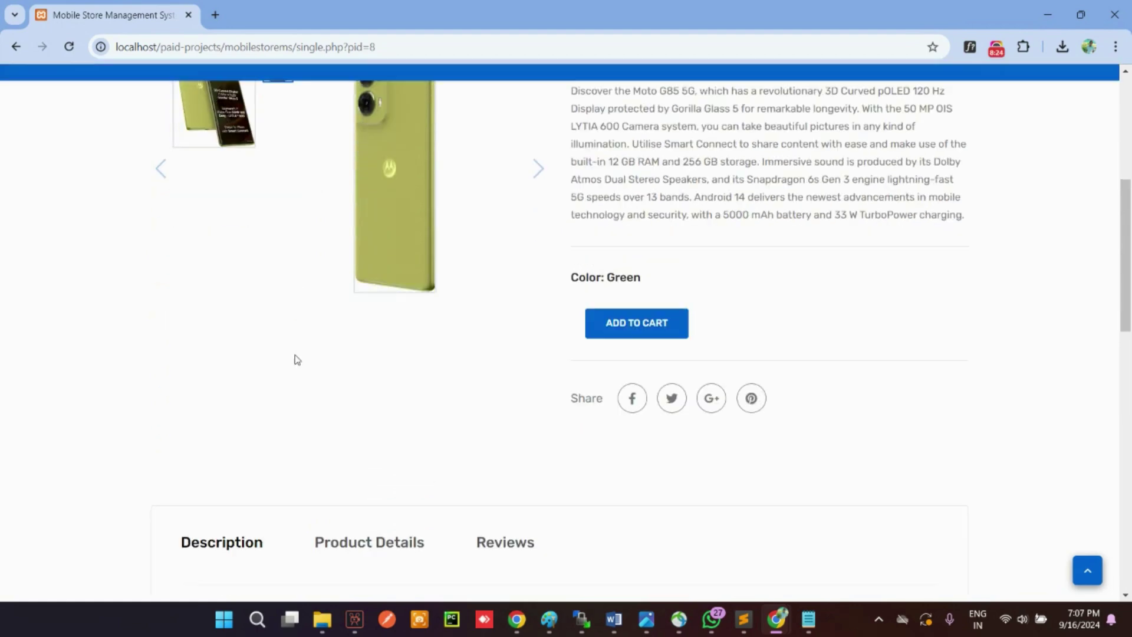
scroll(350, 218, up, 3)
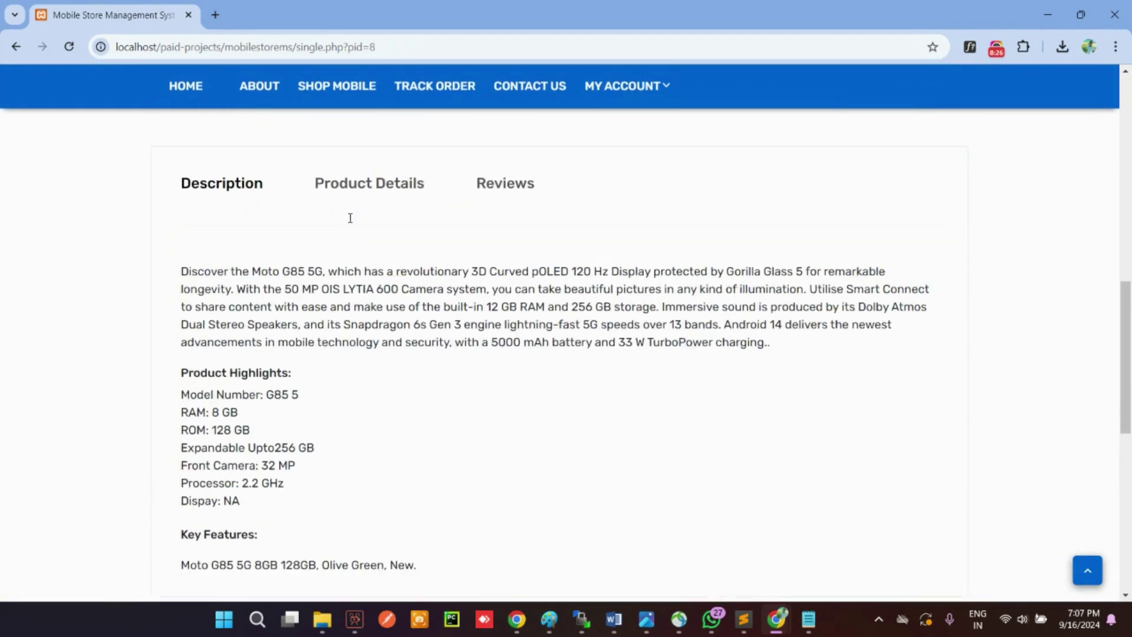
click(349, 249)
scroll(404, 306, down, 5)
scroll(869, 370, up, 18)
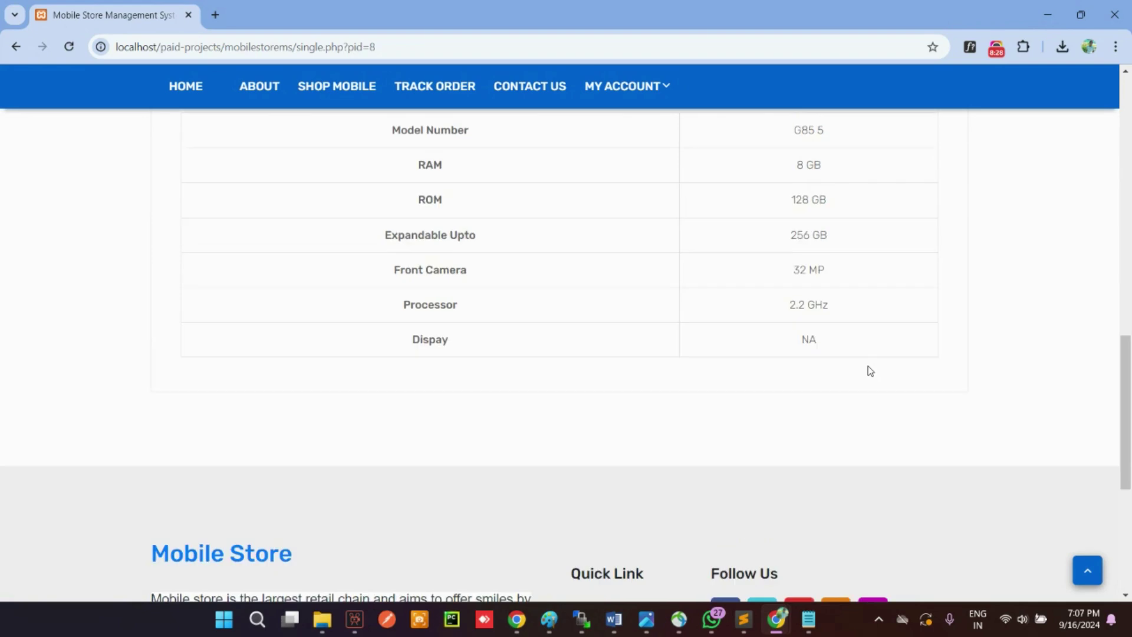
scroll(511, 199, up, 3)
click(189, 209)
Step: Back in the admin window, open Moto G85 5G for editing and confirm the update
mouse_move(777, 619)
click(849, 545)
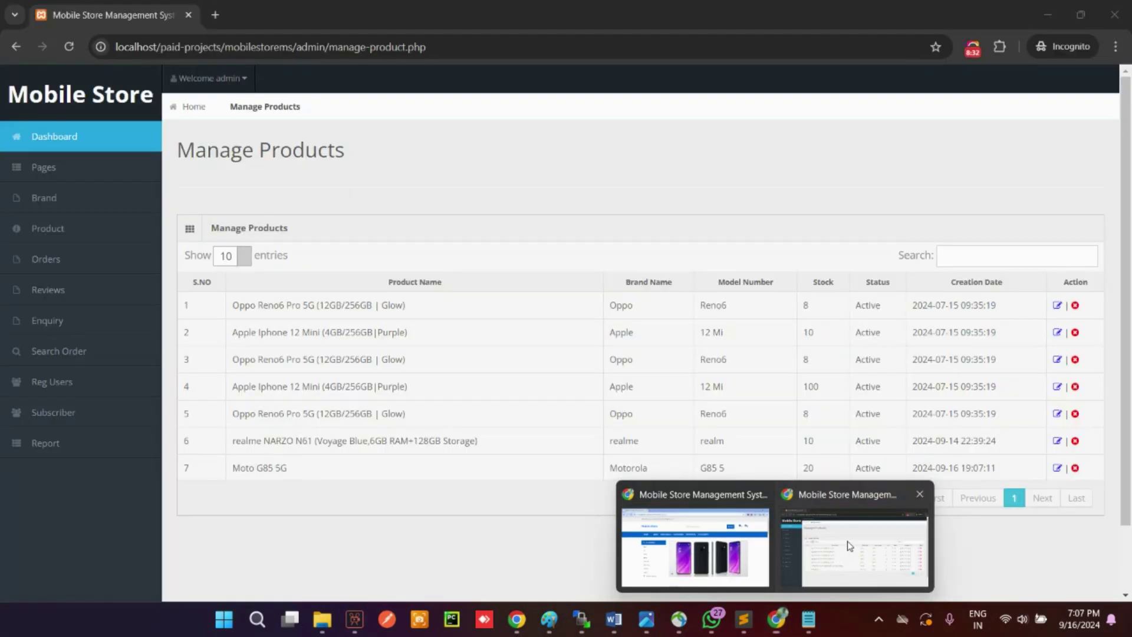
click(849, 545)
click(1057, 469)
scroll(543, 354, down, 10)
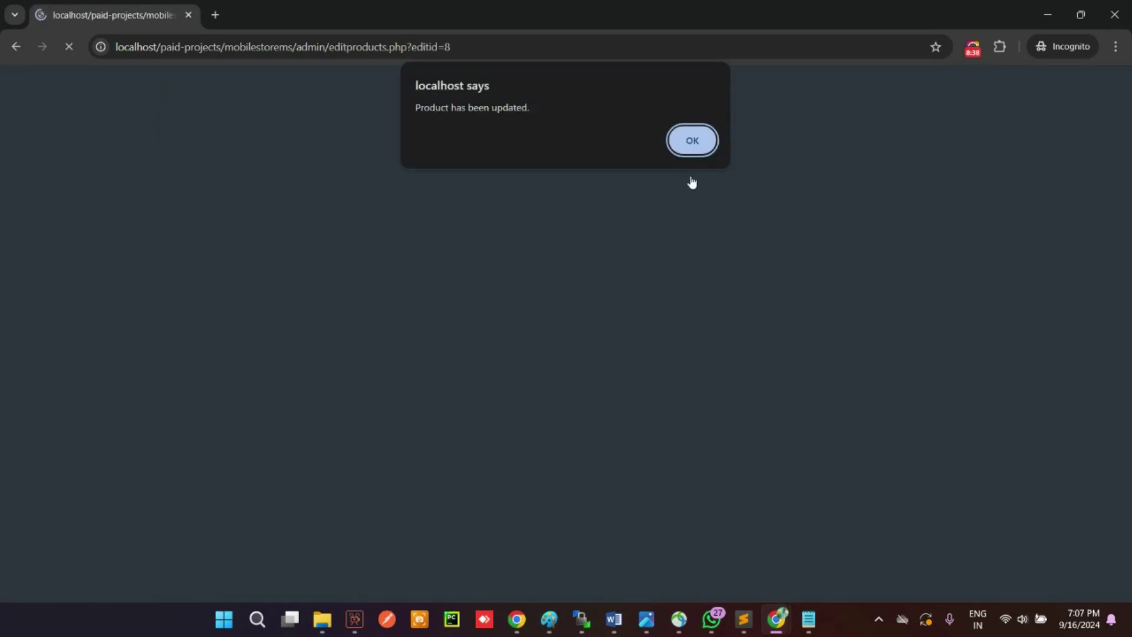
click(691, 145)
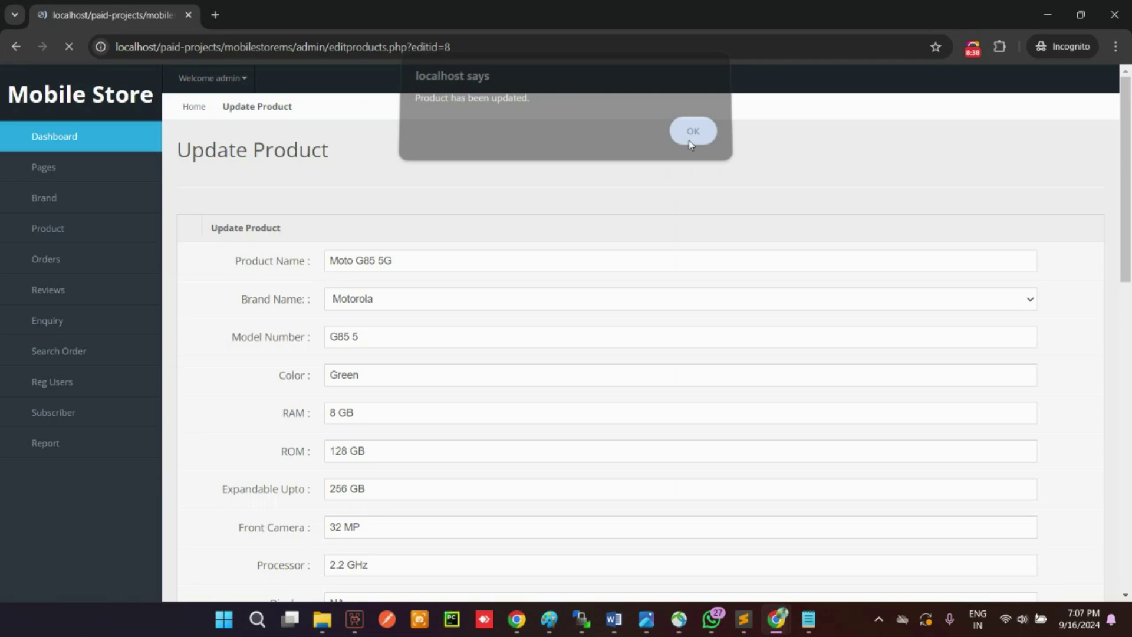
Step: View the All Orders, New Orders and Confirmed Orders lists
click(66, 263)
click(51, 287)
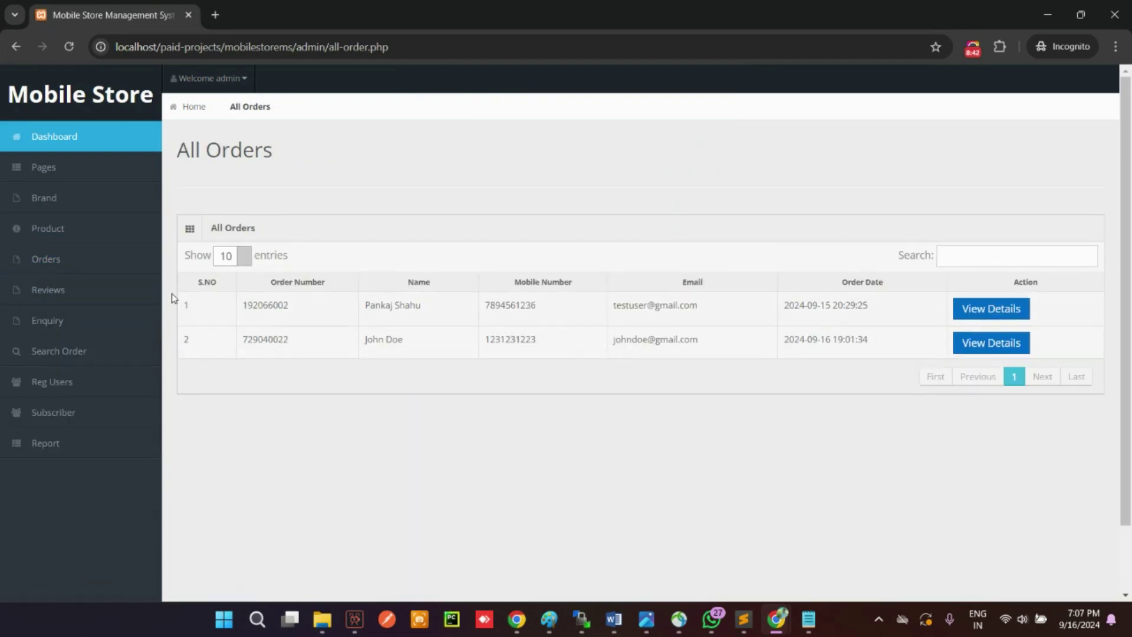
click(56, 264)
click(65, 323)
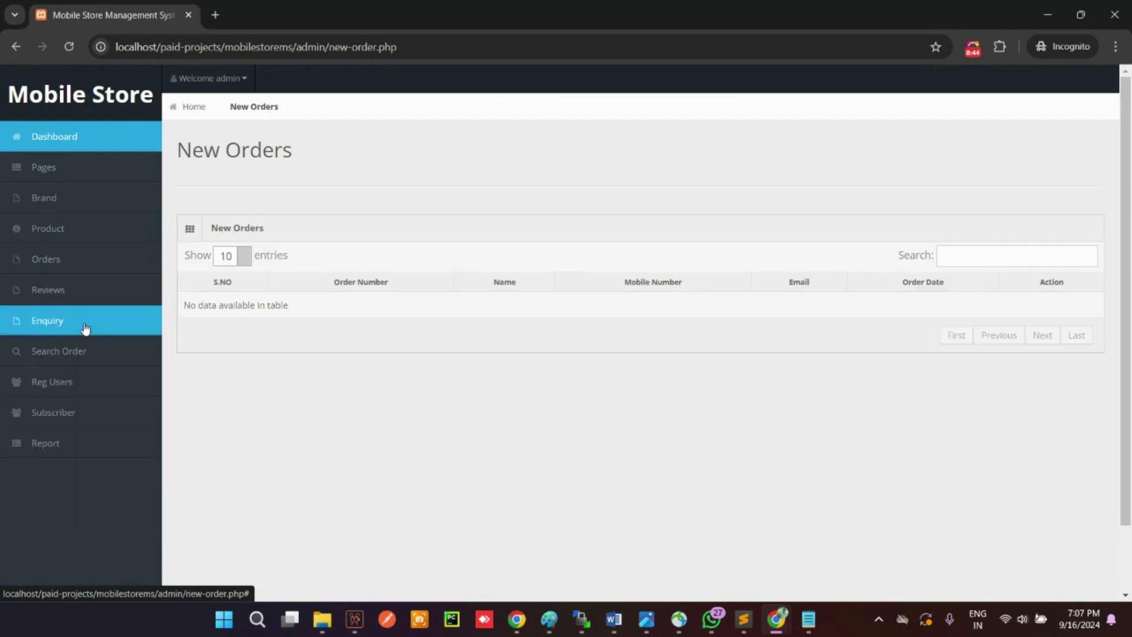
click(56, 262)
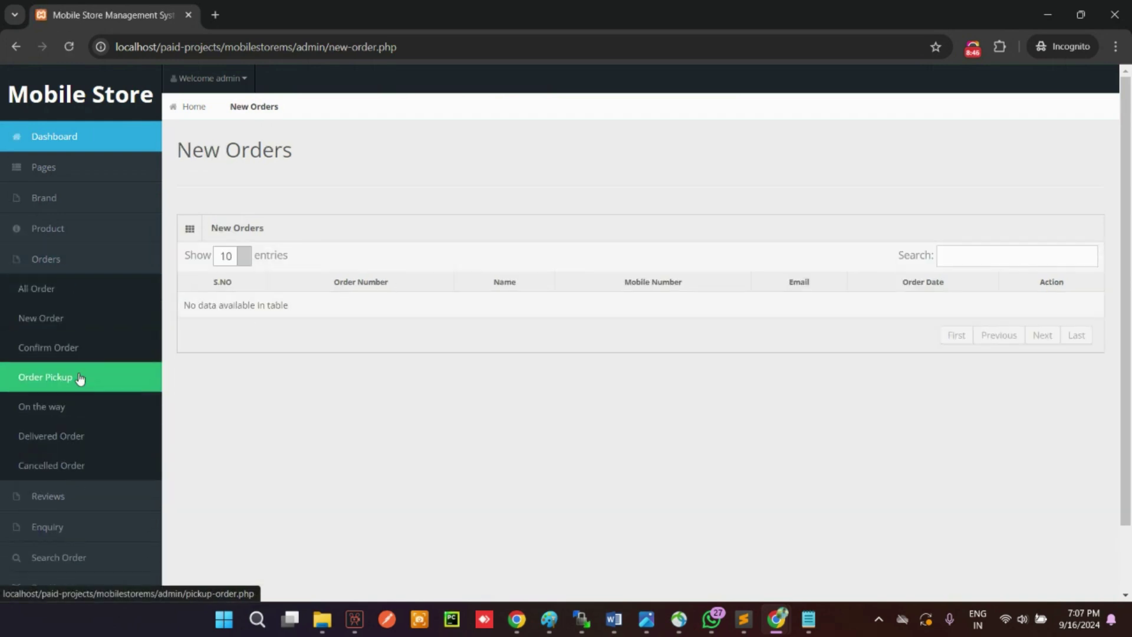
click(72, 355)
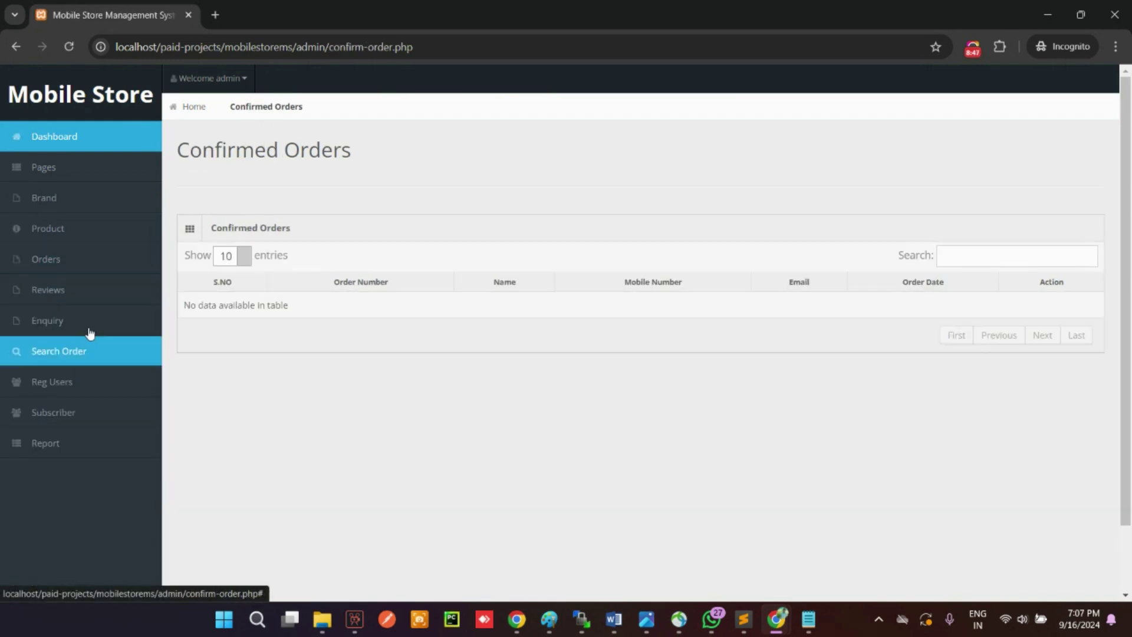
Step: View the Order Pickup and Delivered Orders lists, then the Reject Reviews page
click(63, 260)
click(54, 377)
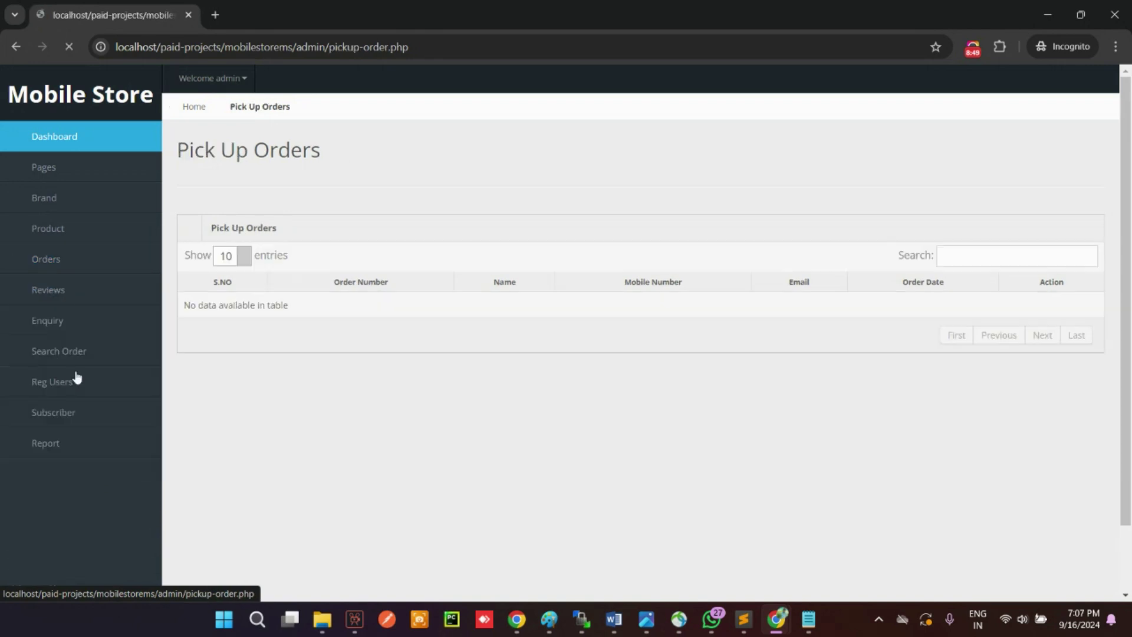
click(74, 260)
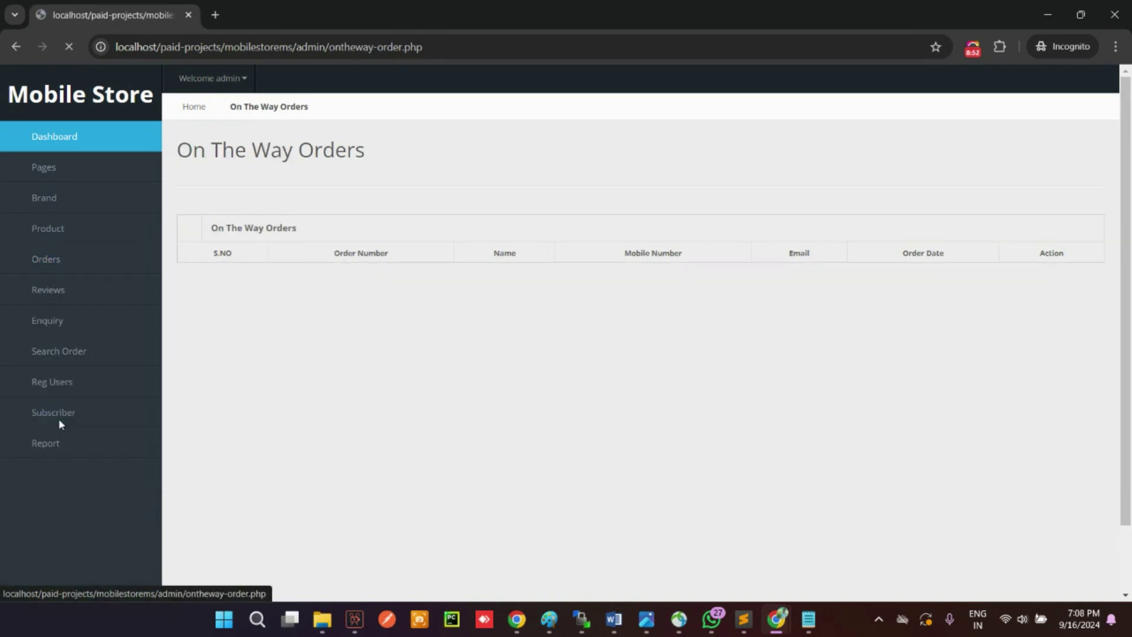
click(71, 260)
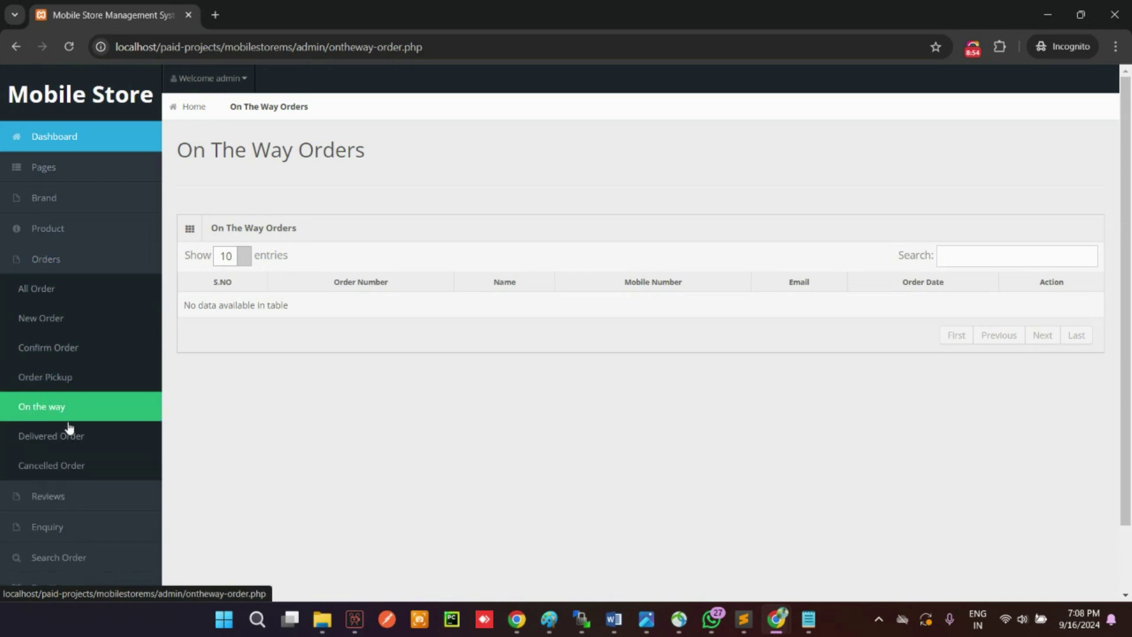
click(69, 434)
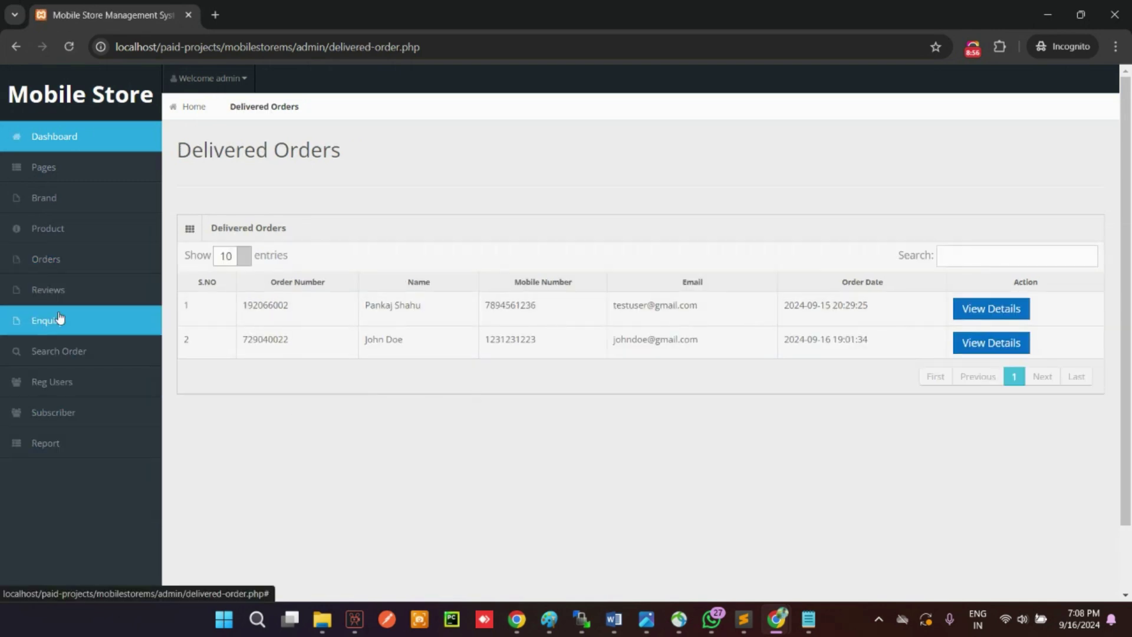
click(50, 289)
click(72, 409)
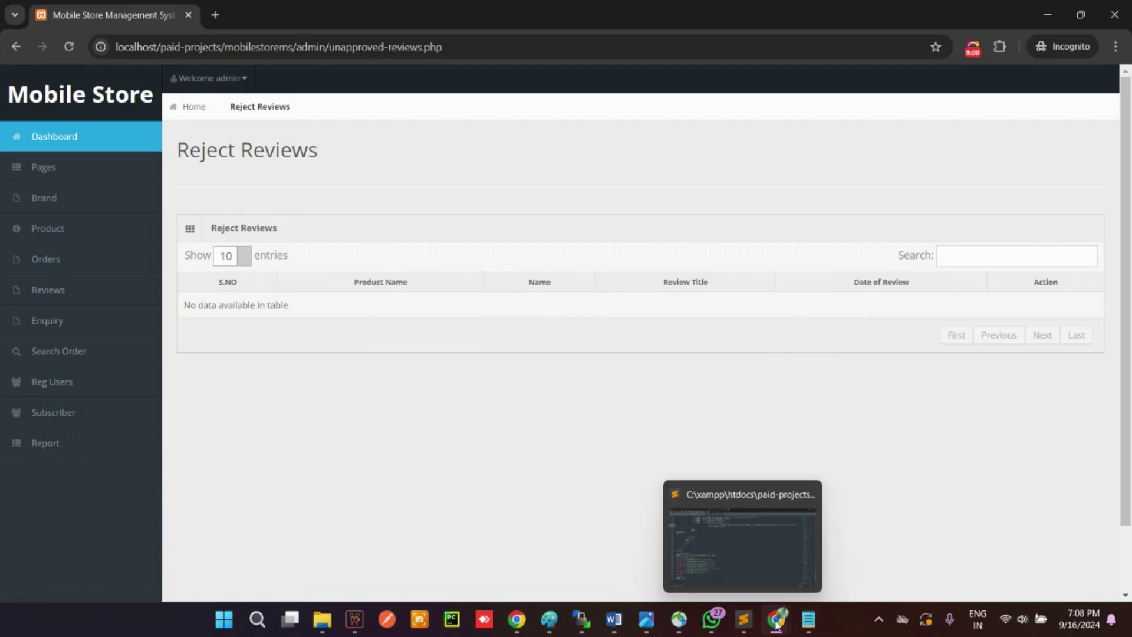
Step: On the storefront Contact Us page, enter the sender's name and e-mail address
mouse_move(777, 619)
click(696, 534)
click(503, 199)
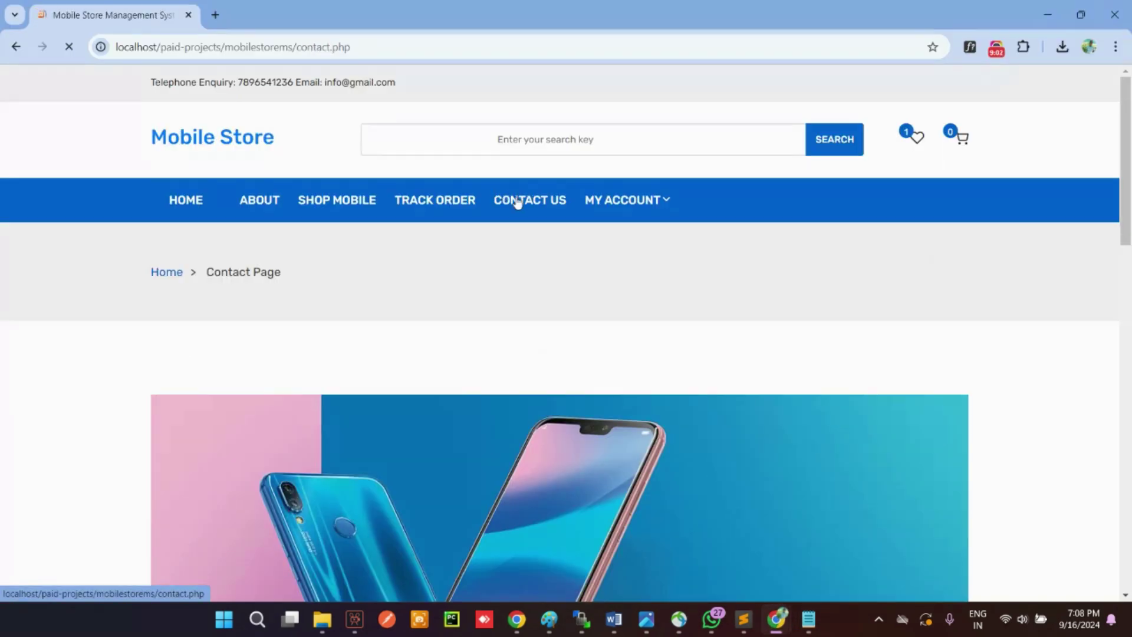
scroll(713, 346, down, 6)
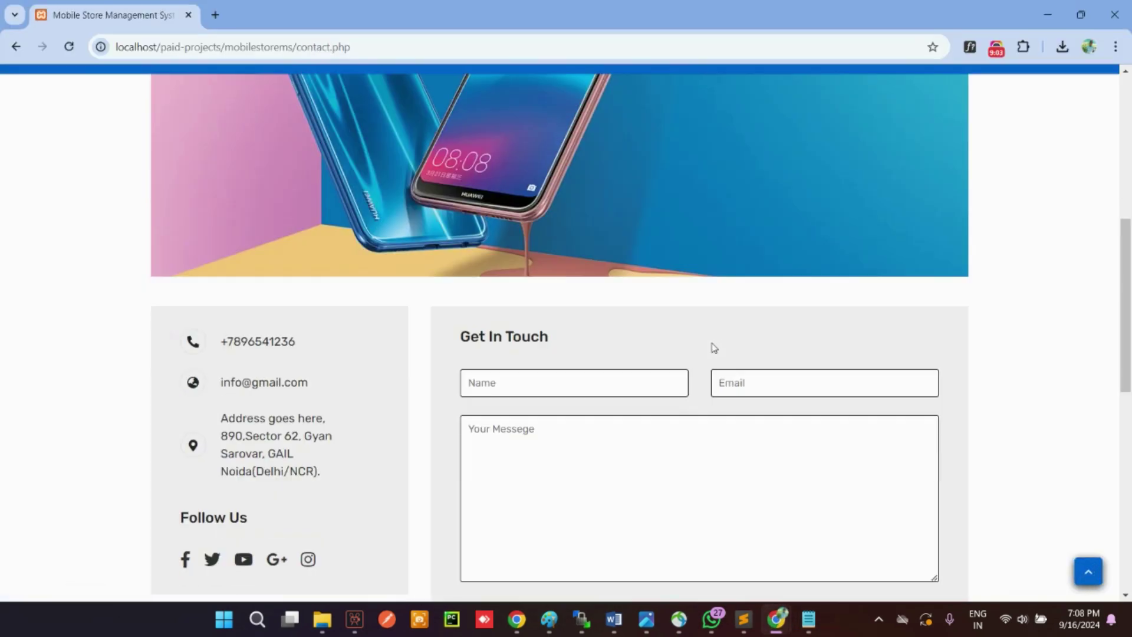
click(525, 381)
text(John)
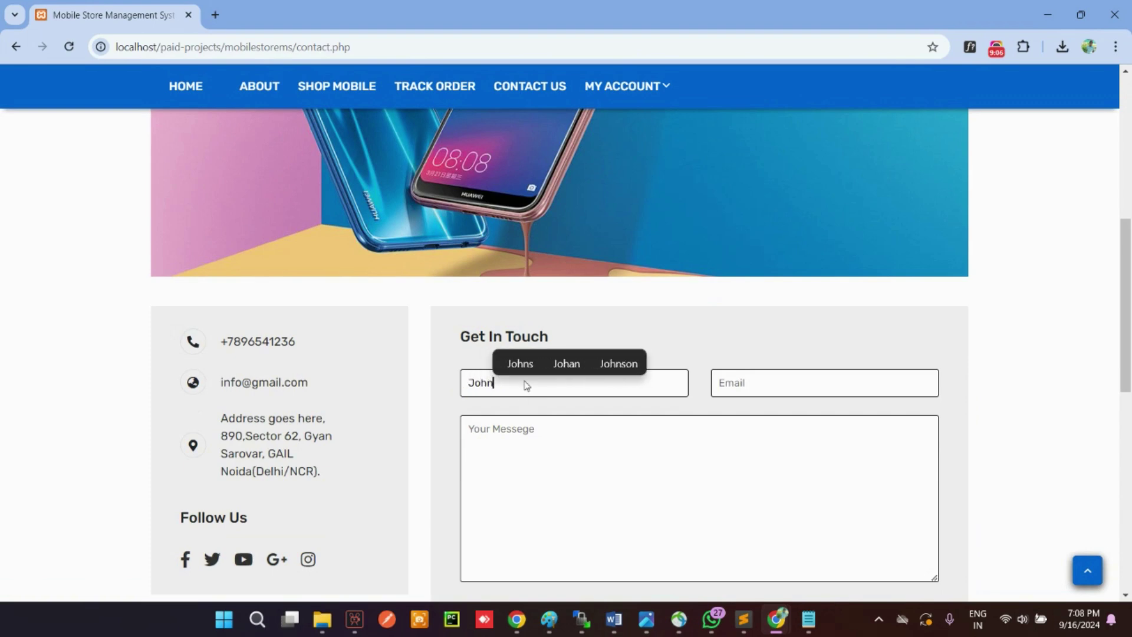
text( Doe)
key(Tab)
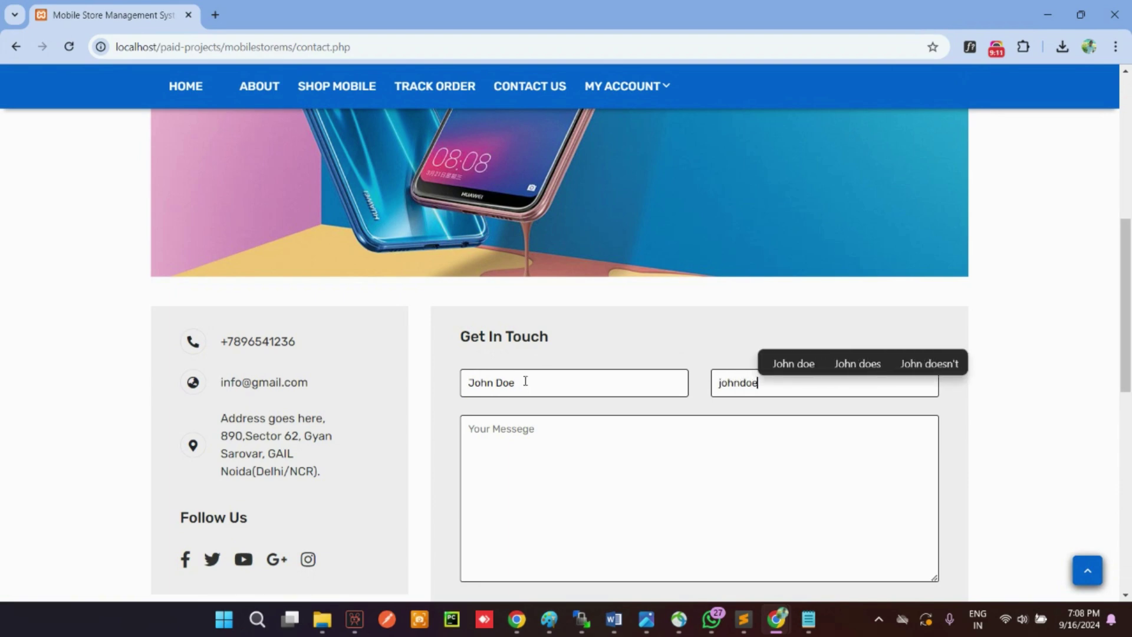
key(Tab)
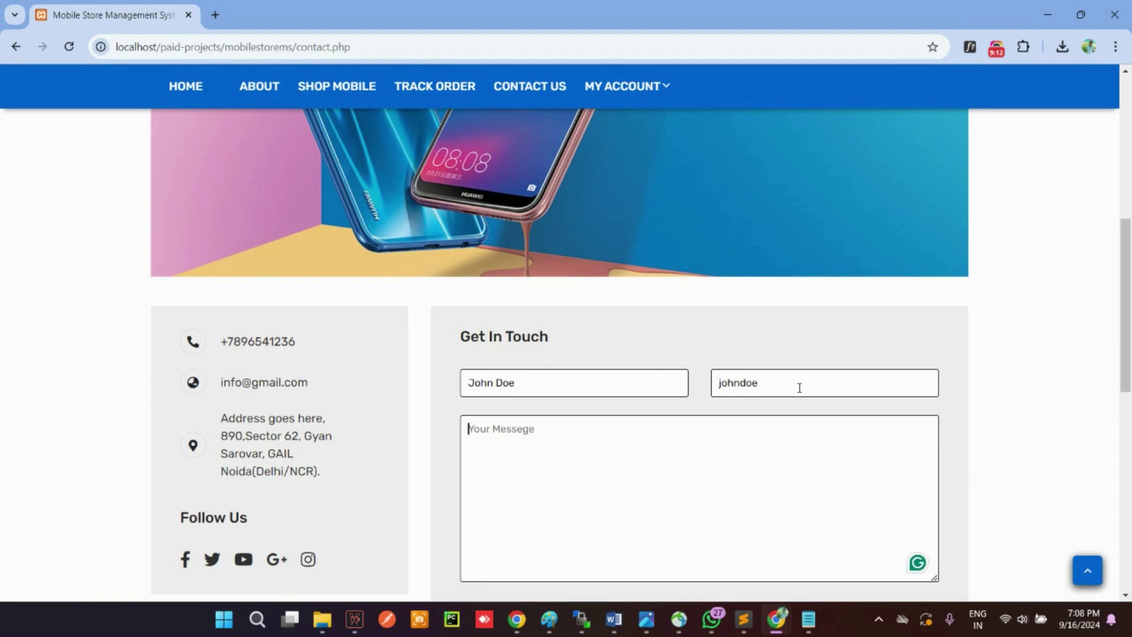
key(Tab)
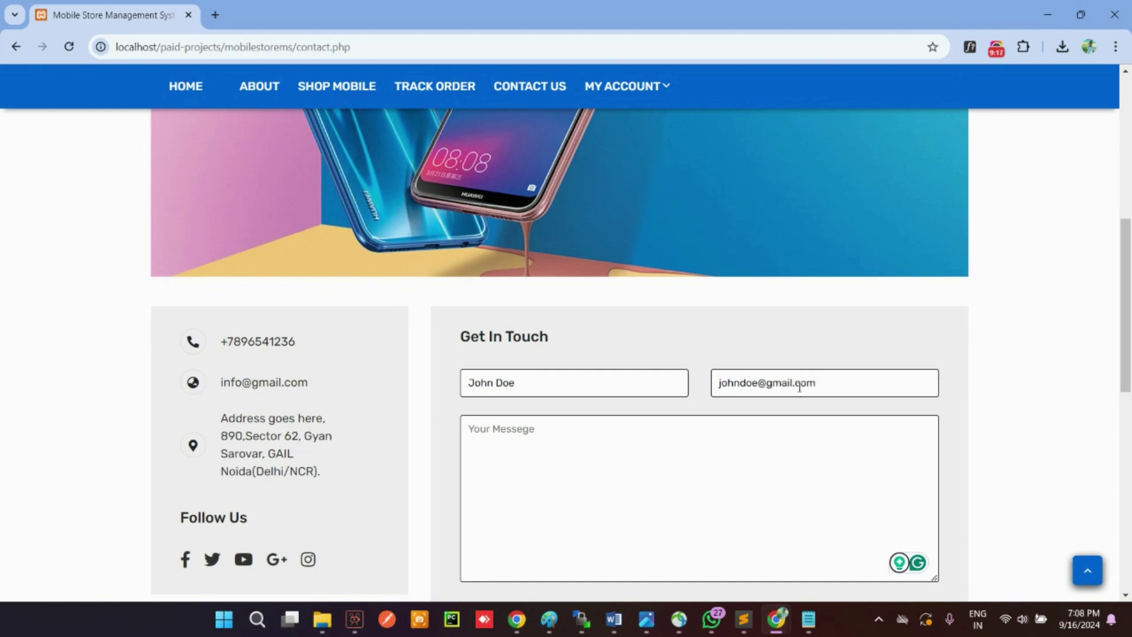
Step: Write the message 'this is for testing purpose', send it, and acknowledge the confirmation
text(this is )
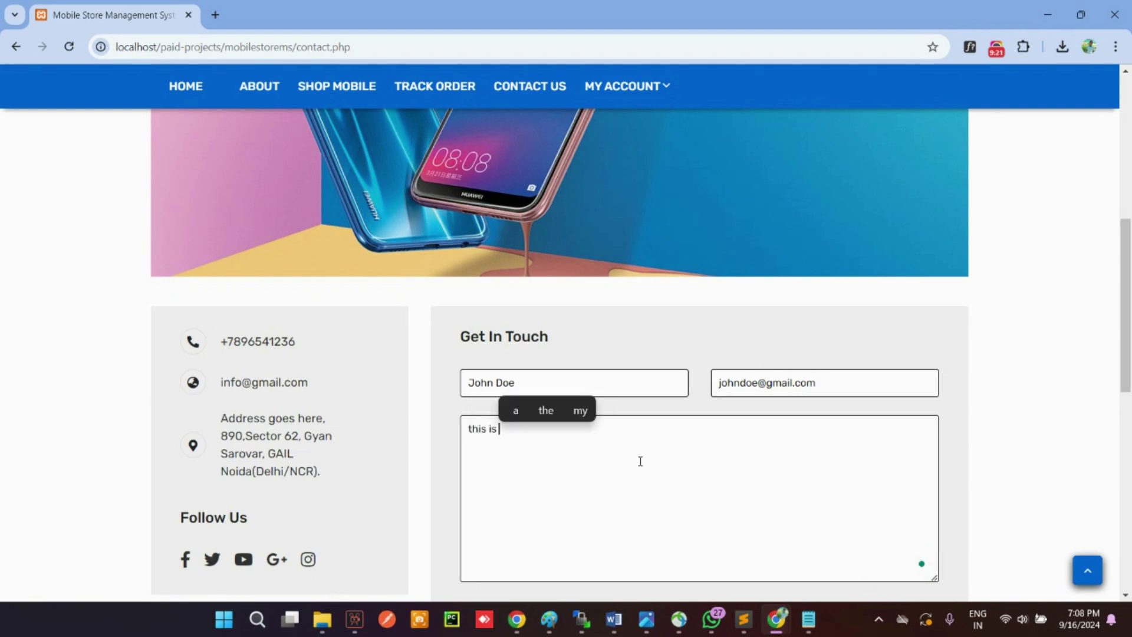
text(for testing )
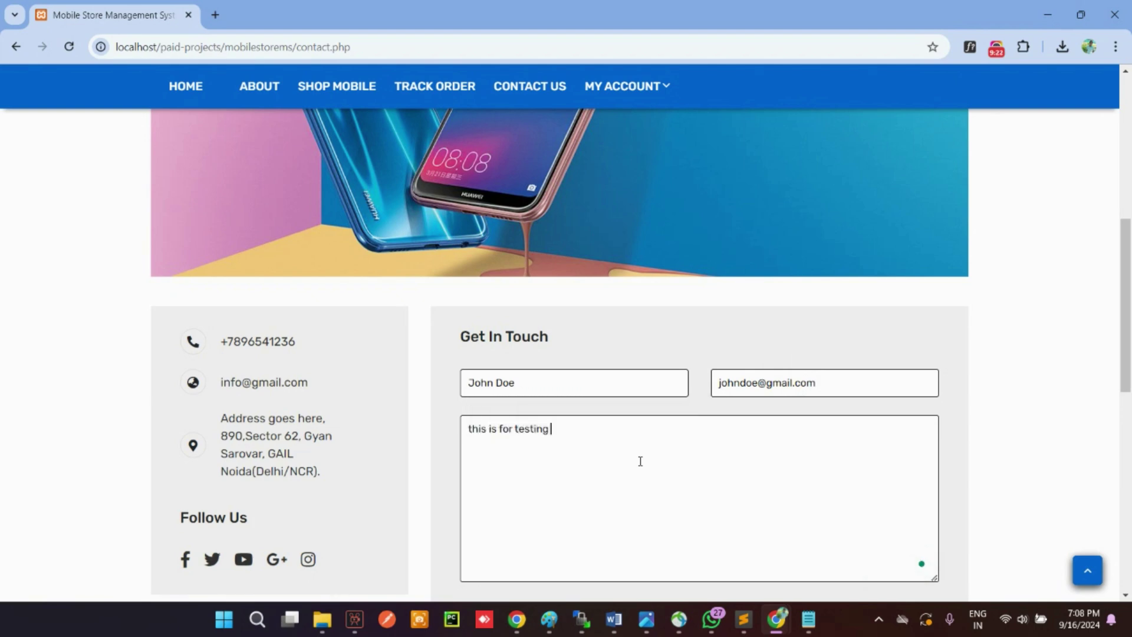
text(purpose)
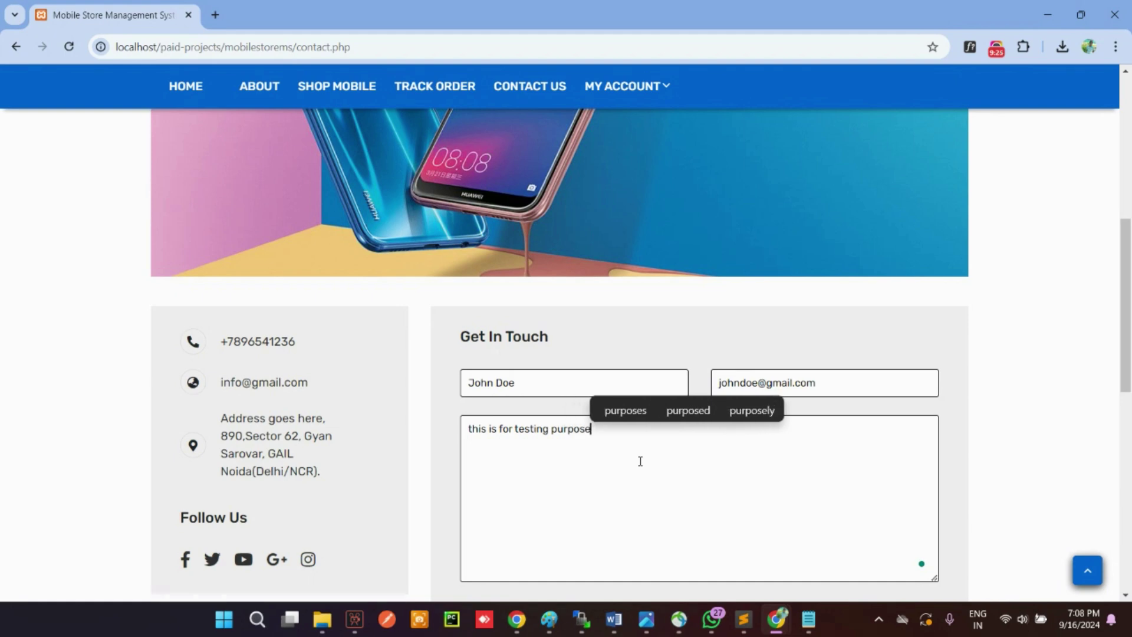
scroll(640, 460, down, 6)
click(499, 264)
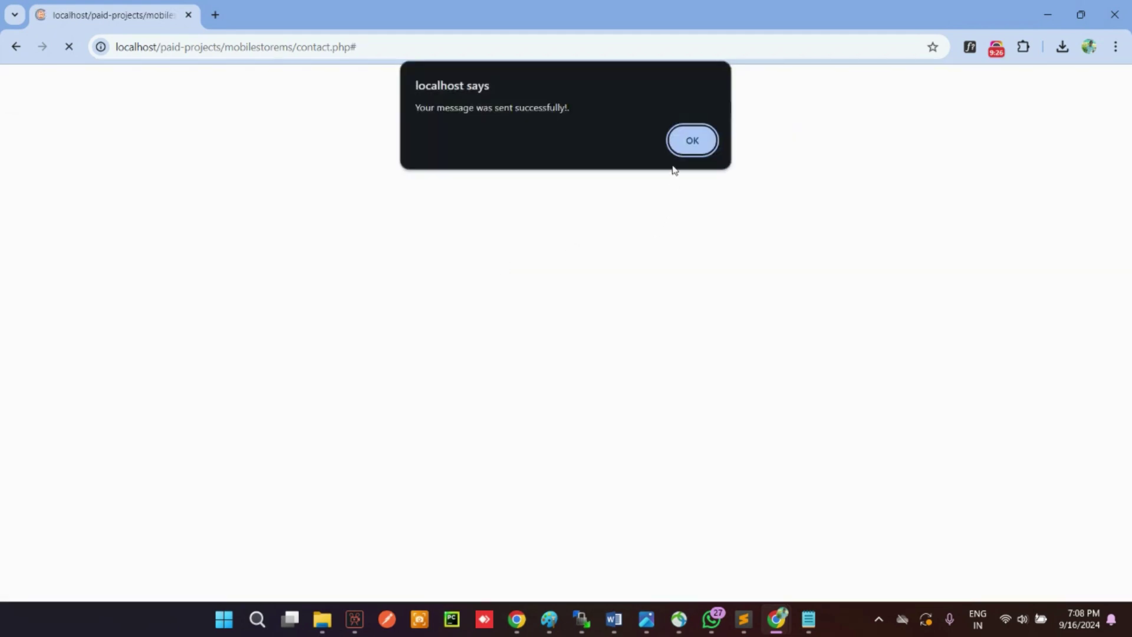
click(687, 138)
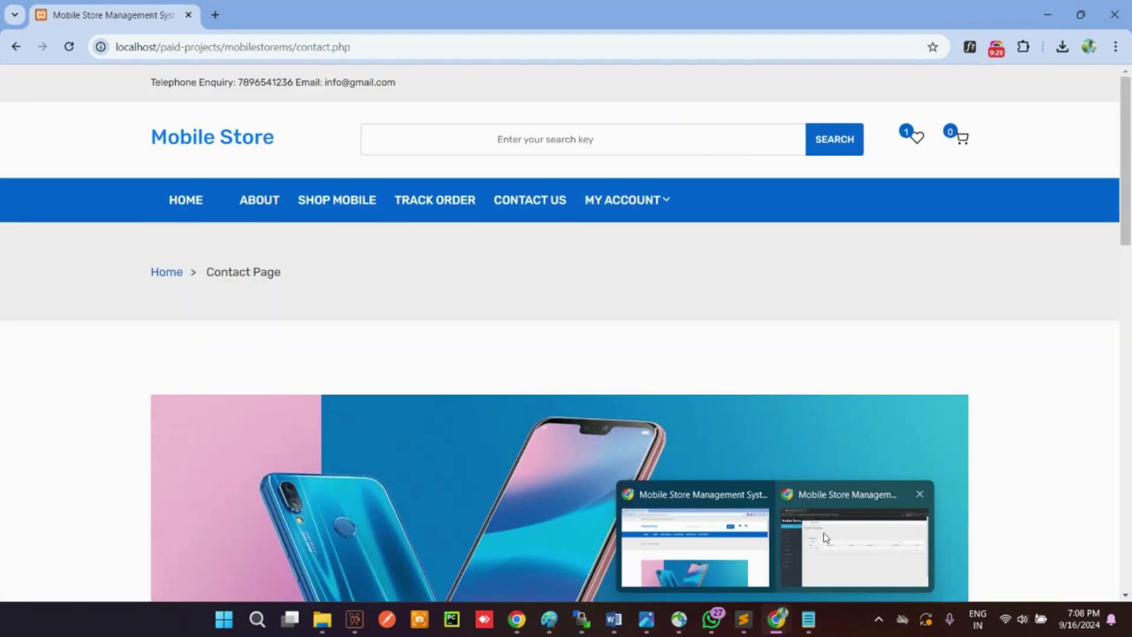
Step: In the admin window, open the new contact enquiry from Unread Enquiry and read its full message
click(856, 546)
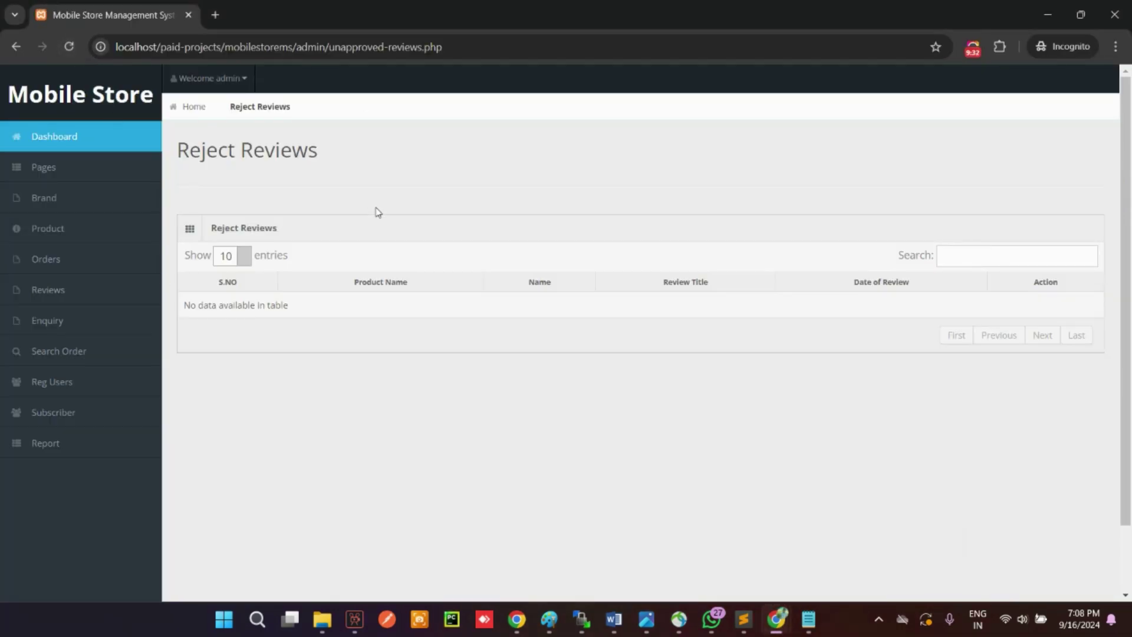
click(55, 320)
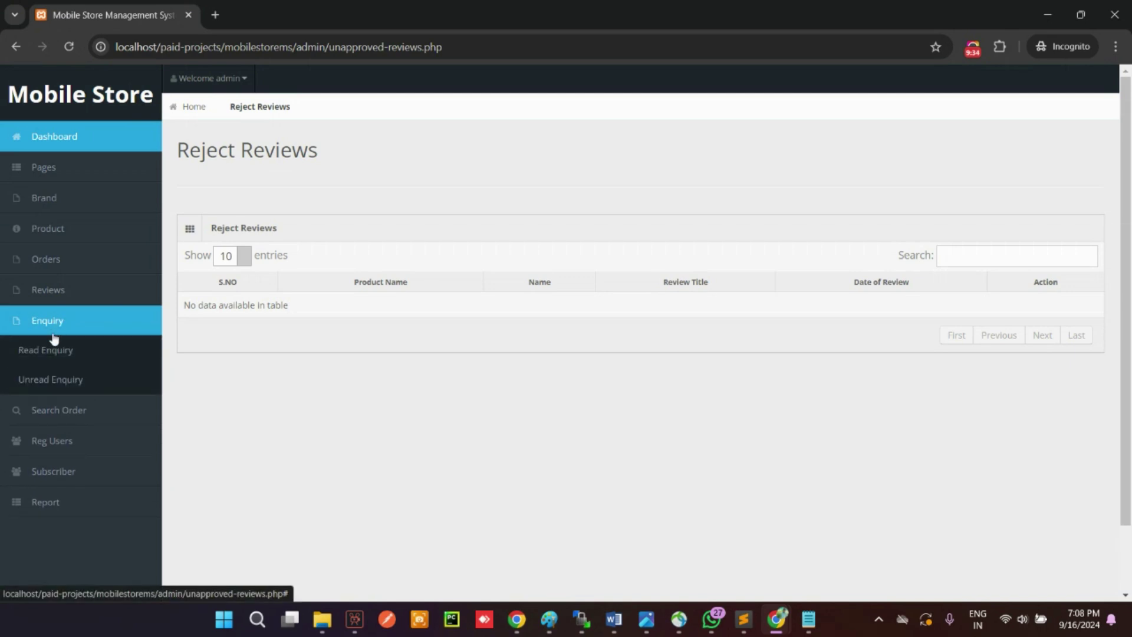
click(52, 351)
click(51, 320)
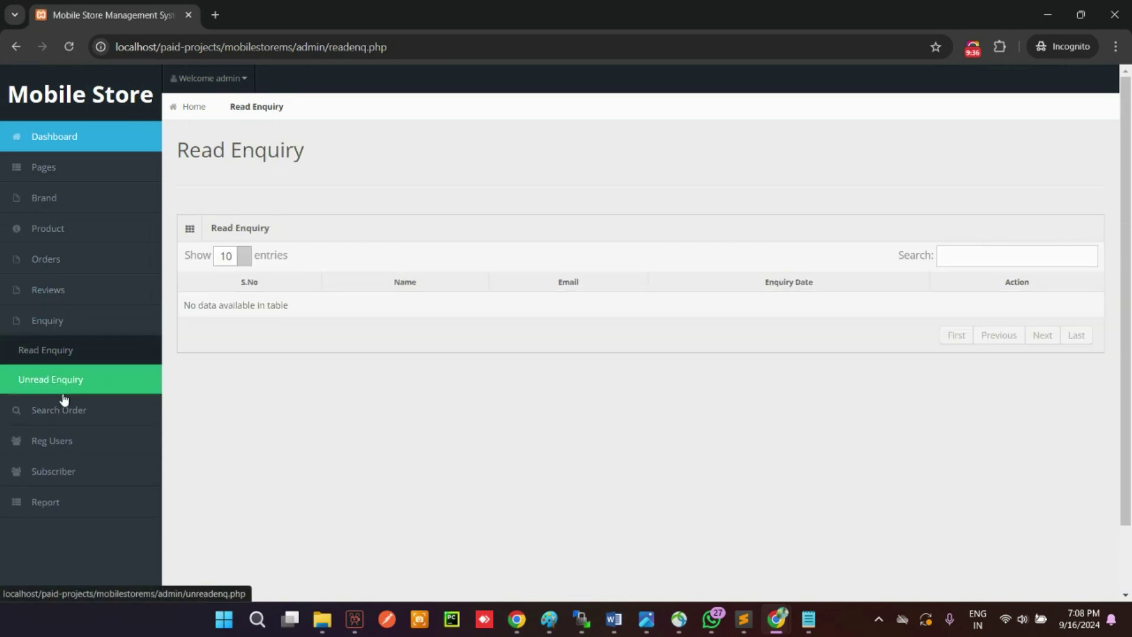
click(61, 377)
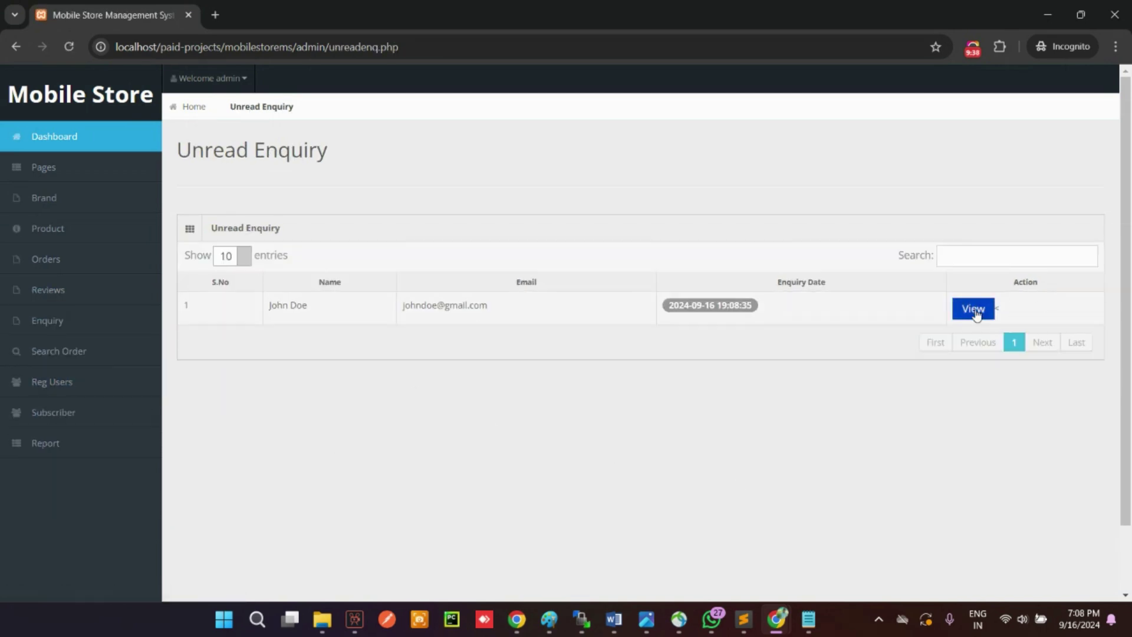
click(976, 310)
scroll(692, 351, down, 1)
scroll(692, 351, up, 1)
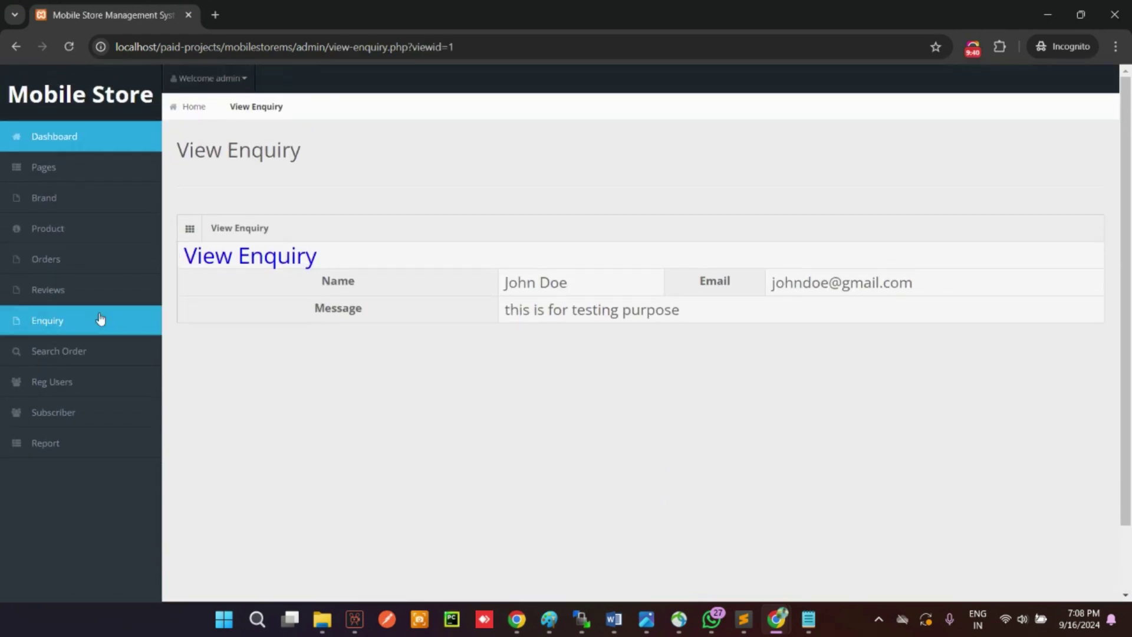
Step: Search orders by customer name, trying two different customers' names
click(53, 322)
click(57, 352)
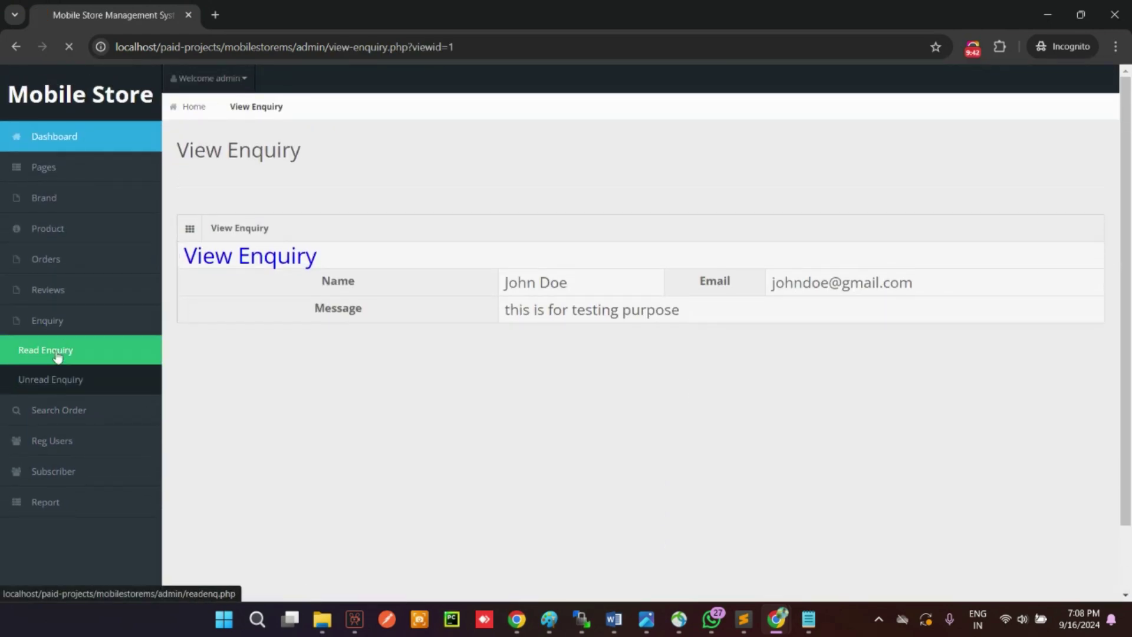
click(94, 352)
click(421, 230)
text(john)
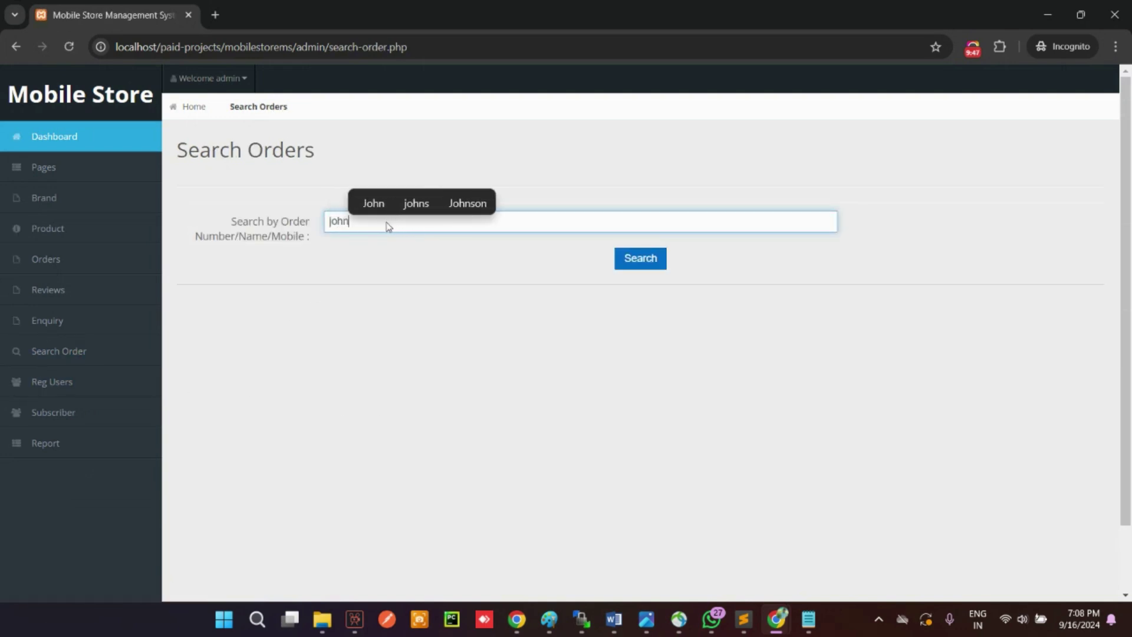
key(Return)
click(407, 227)
text(pankaj)
key(Return)
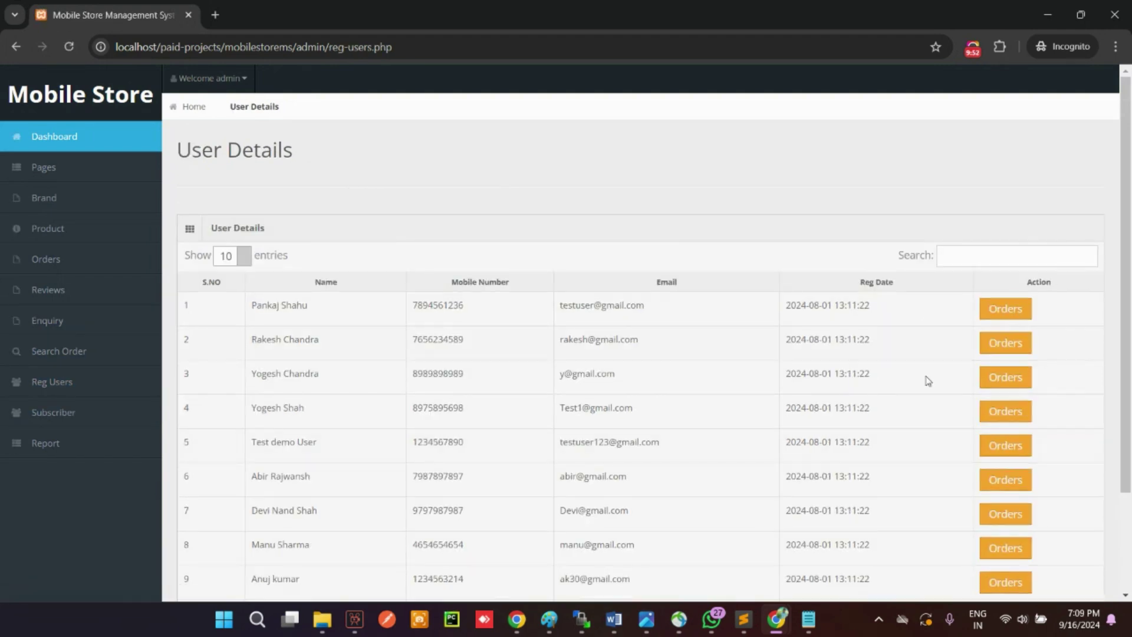
Step: Check the newest registered user's order details, then open the empty Subscriber Emails list
scroll(924, 493, down, 2)
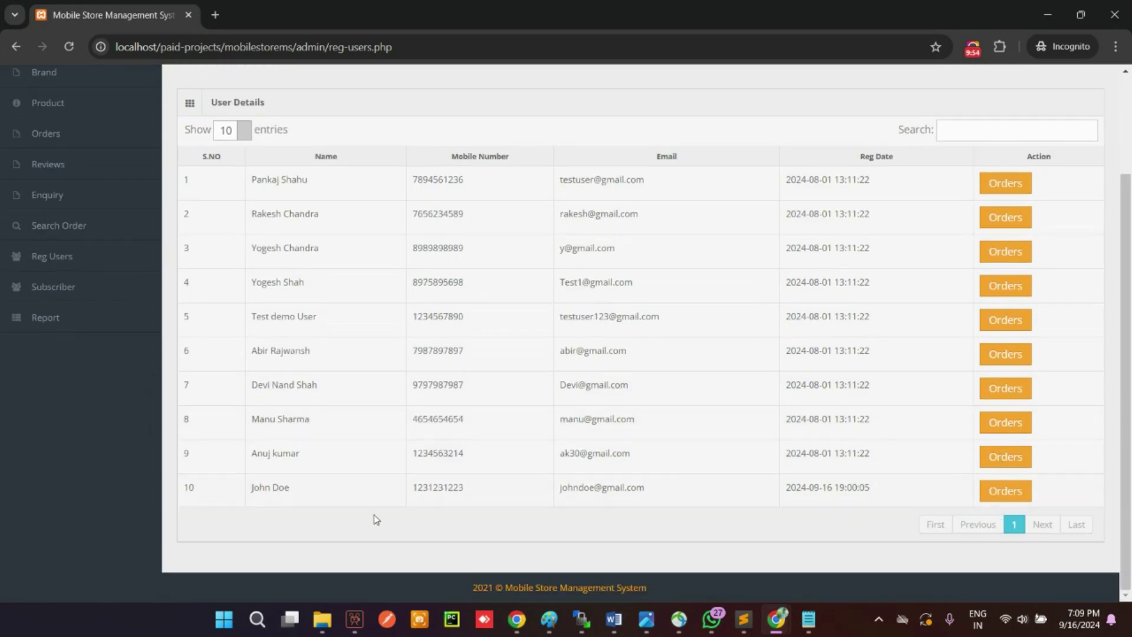
drag(208, 491, 972, 487)
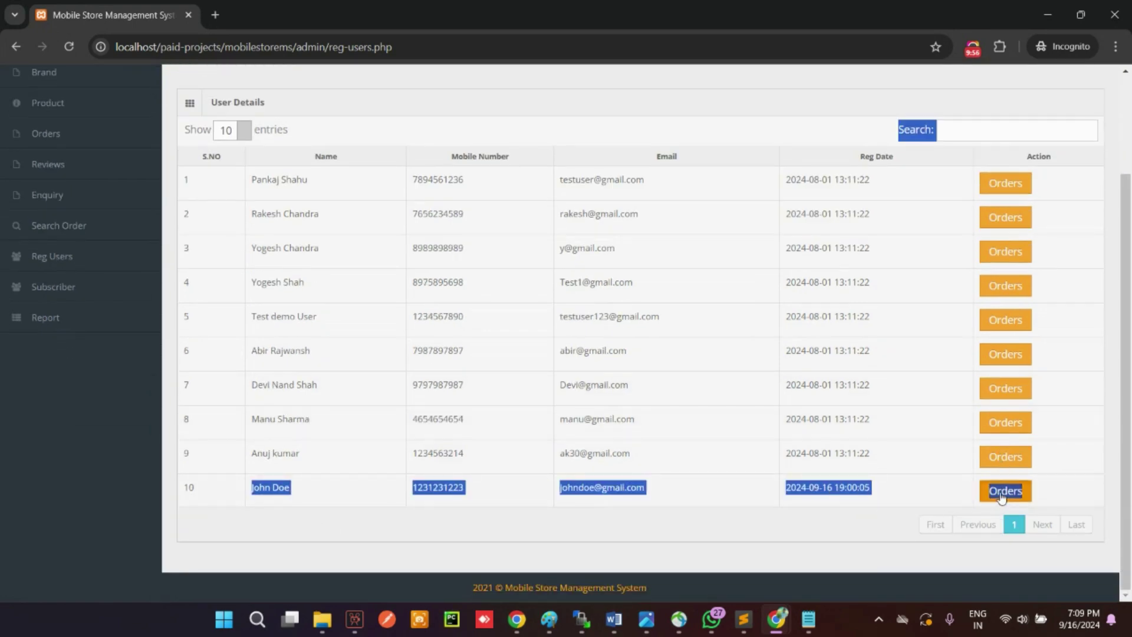
click(1000, 495)
click(967, 309)
scroll(707, 353, down, 4)
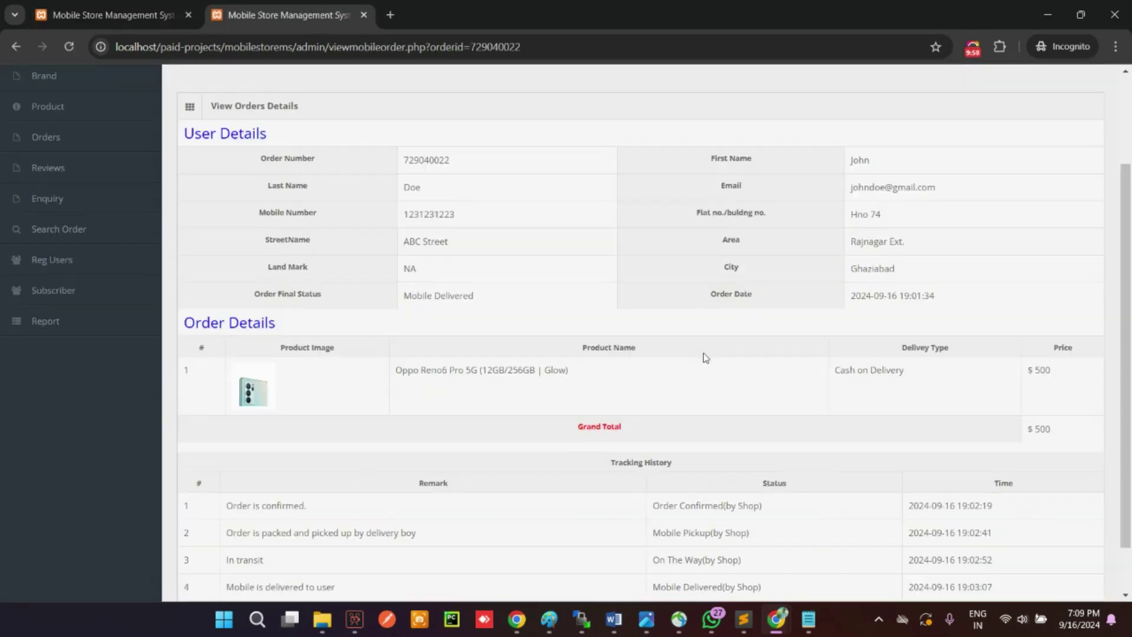
scroll(709, 361, up, 4)
click(74, 416)
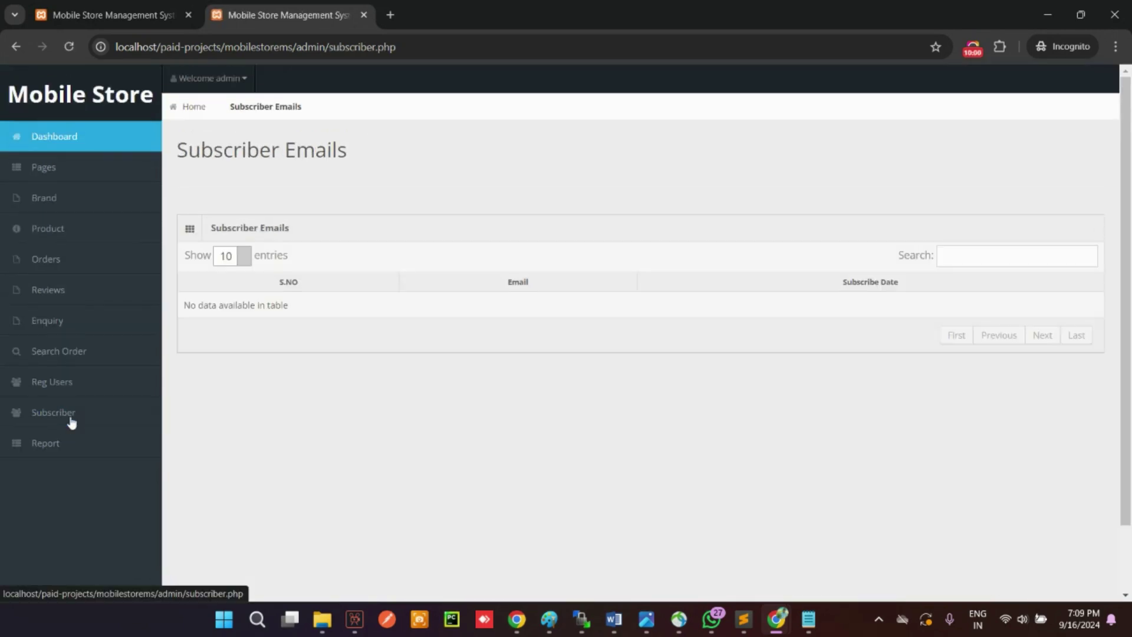
Step: Subscribe a test e-mail through the storefront footer newsletter box and dismiss the success message
mouse_move(777, 618)
click(780, 512)
scroll(787, 513, down, 10)
click(816, 365)
text(te)
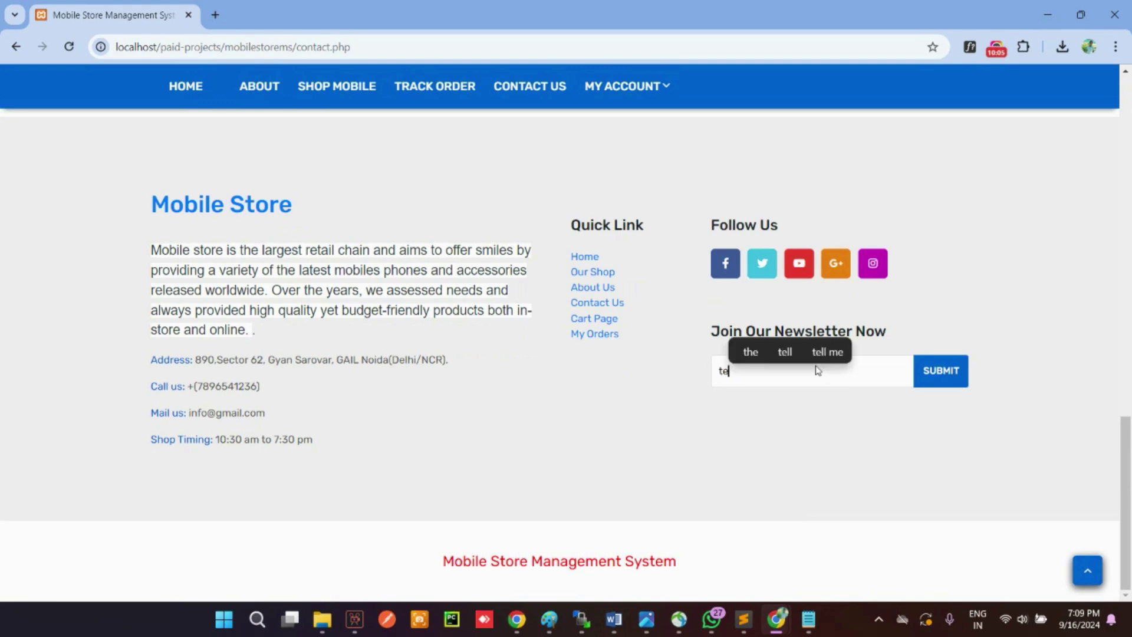
text(st@t)
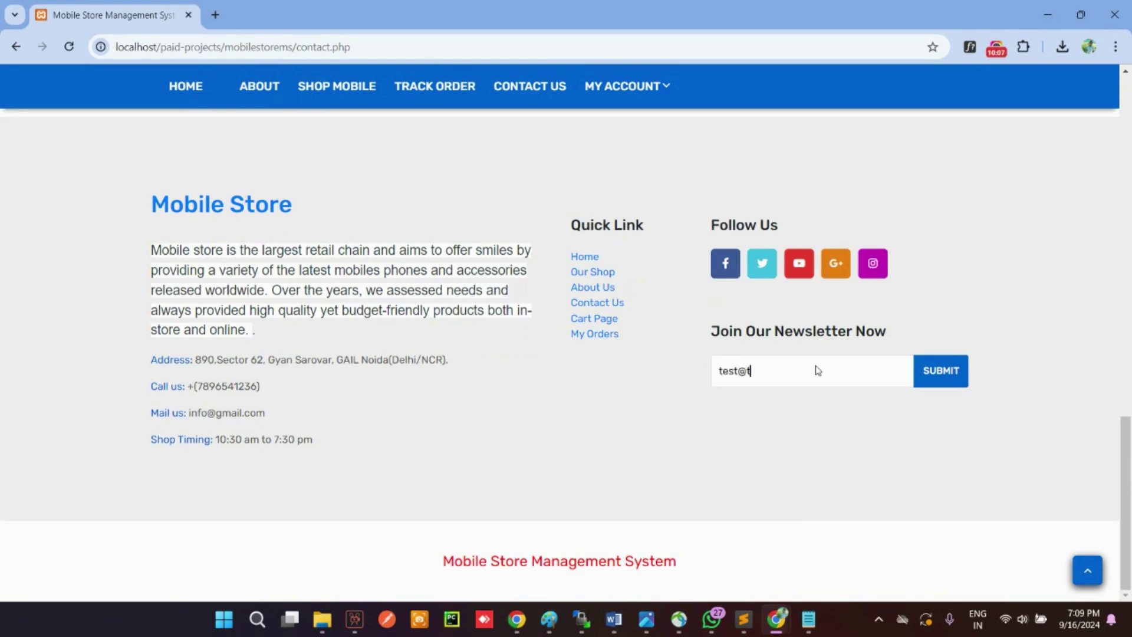
text(test.com)
key(Return)
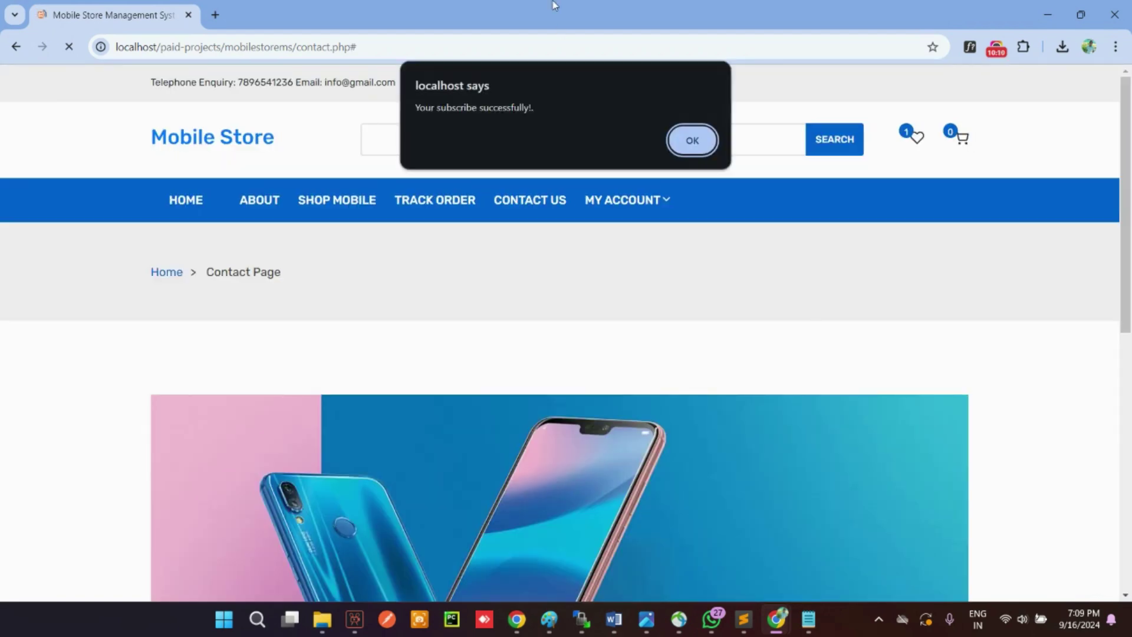
click(684, 140)
Step: Refresh the admin Subscriber list to show the new e-mail dated 2024-09-16
scroll(649, 174, down, 15)
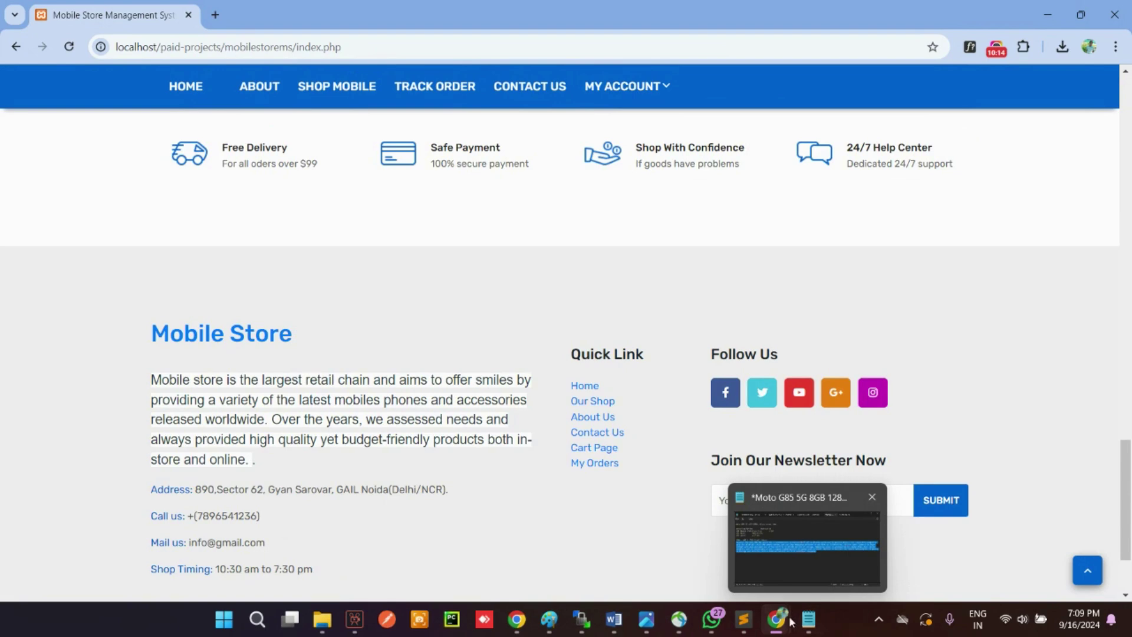
mouse_move(778, 620)
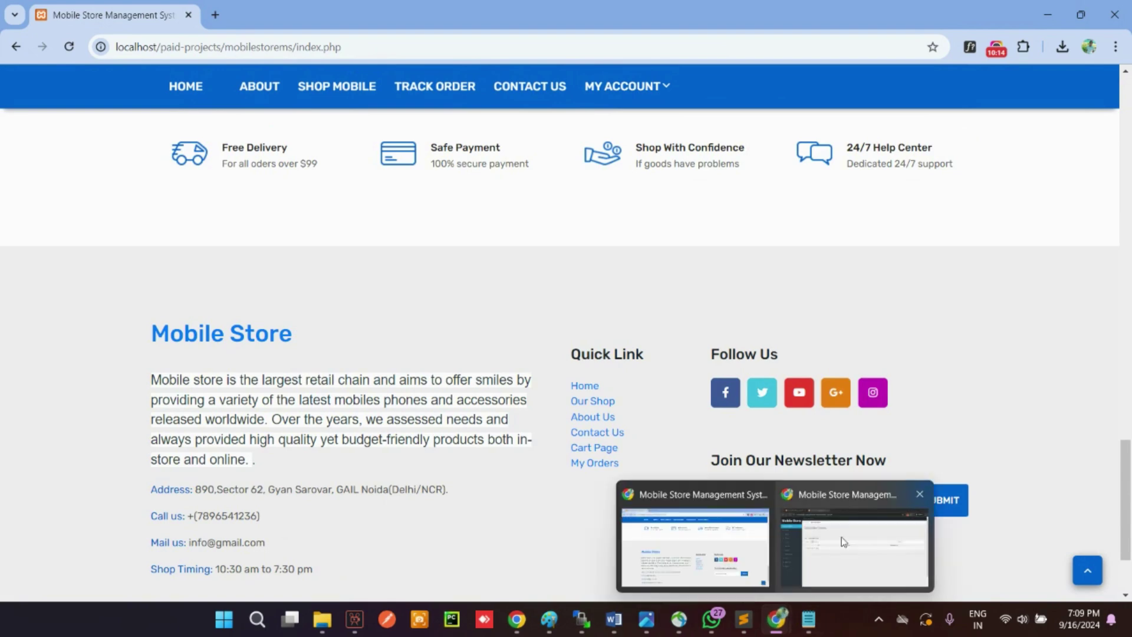
click(849, 538)
click(53, 413)
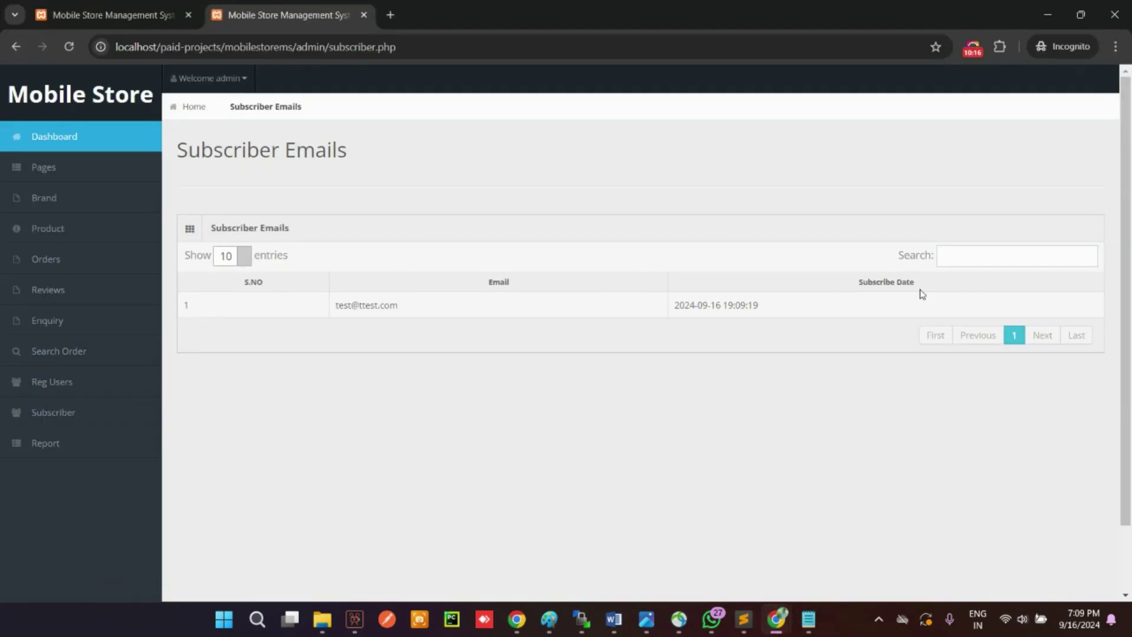
Step: Fill the between-dates report form with From 09/01/2024 and To 09/16/2024
click(70, 451)
click(47, 472)
click(1025, 261)
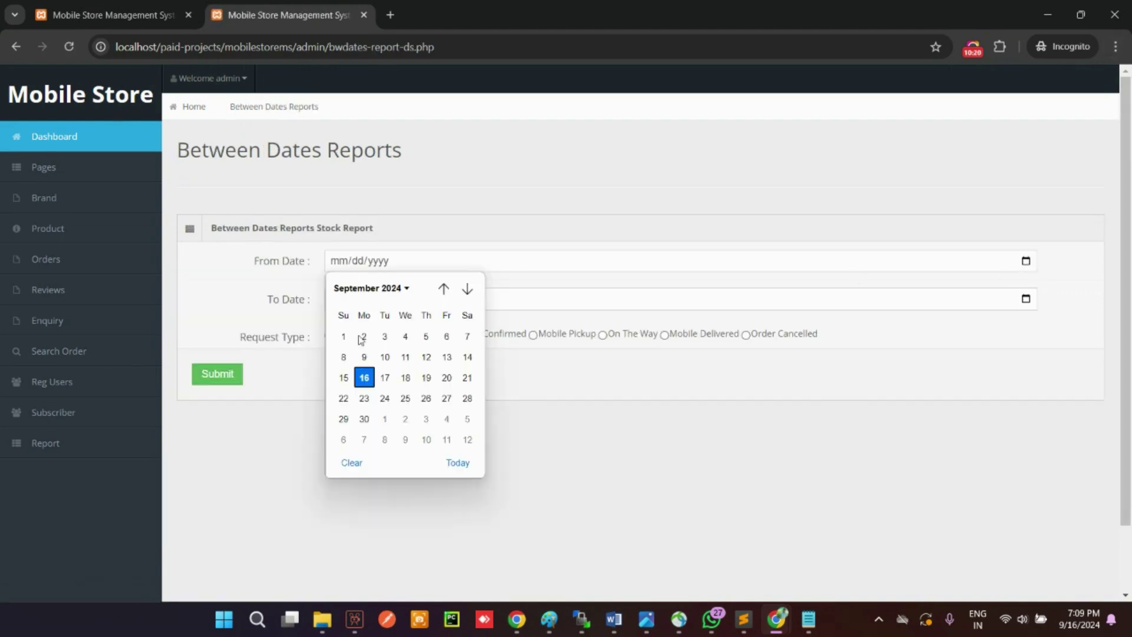
click(343, 337)
click(1026, 299)
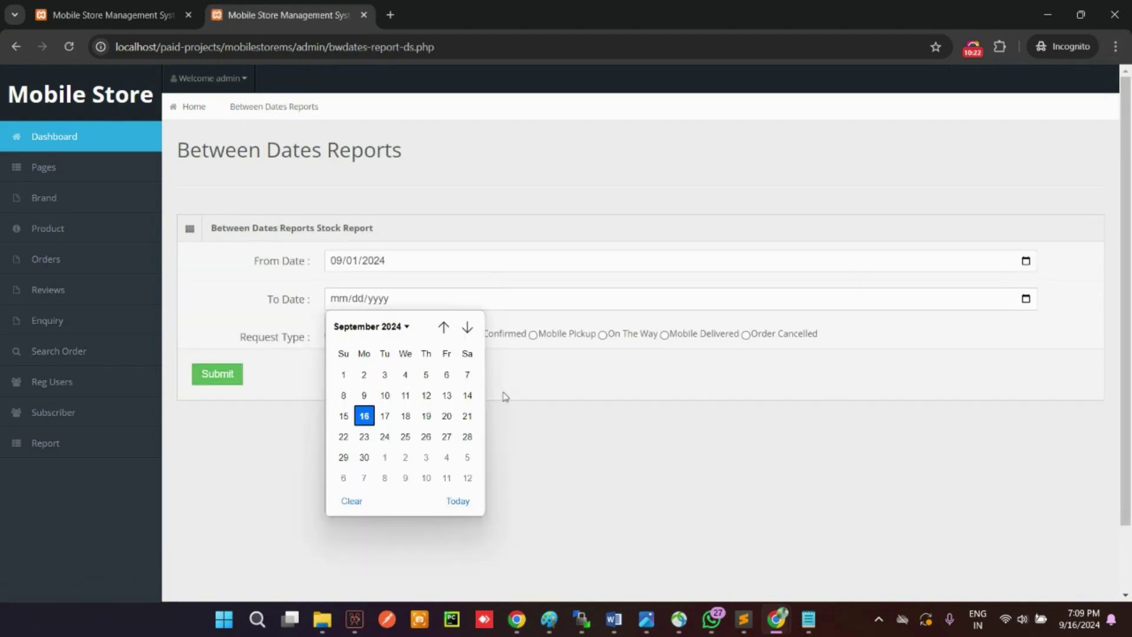
click(363, 415)
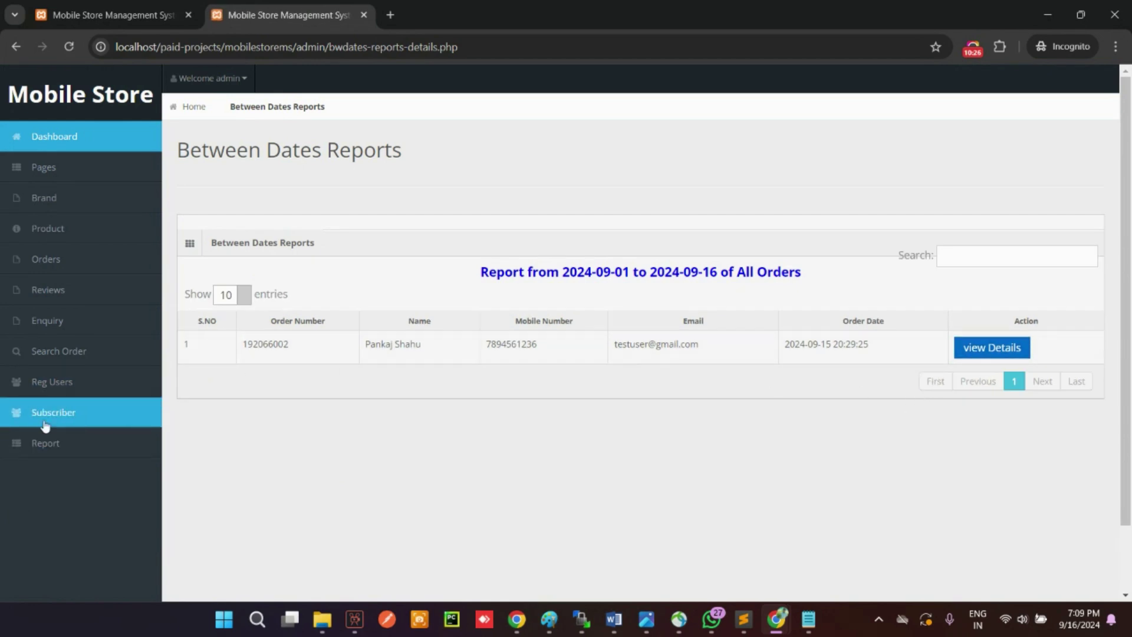
Step: Generate the order count report for 09/01/2024 to 09/17/2024
click(43, 444)
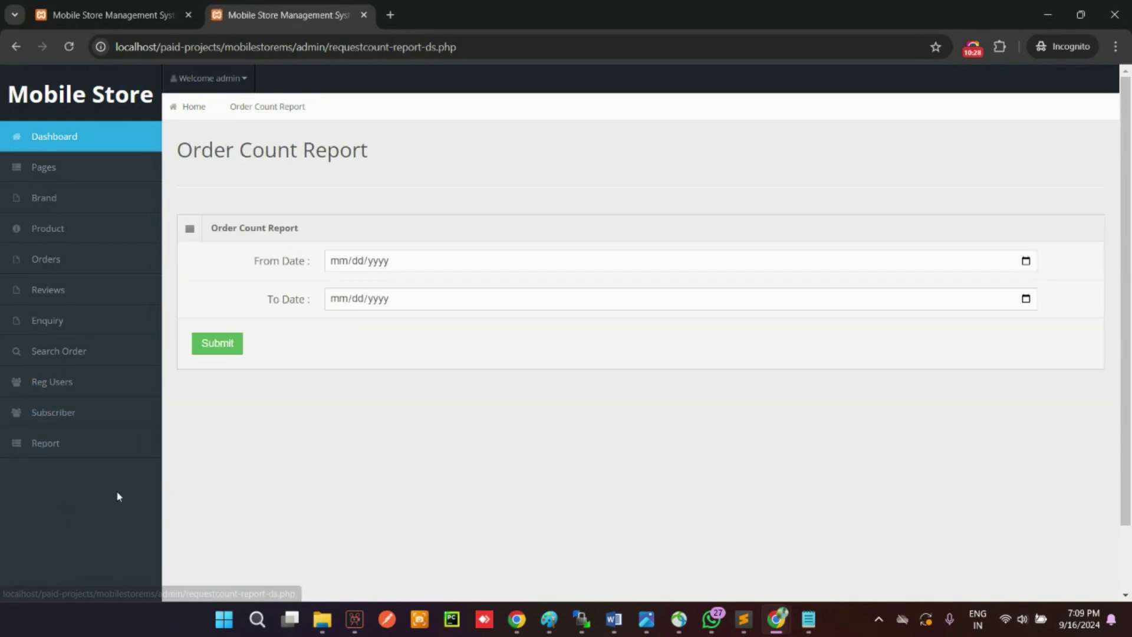
click(1025, 261)
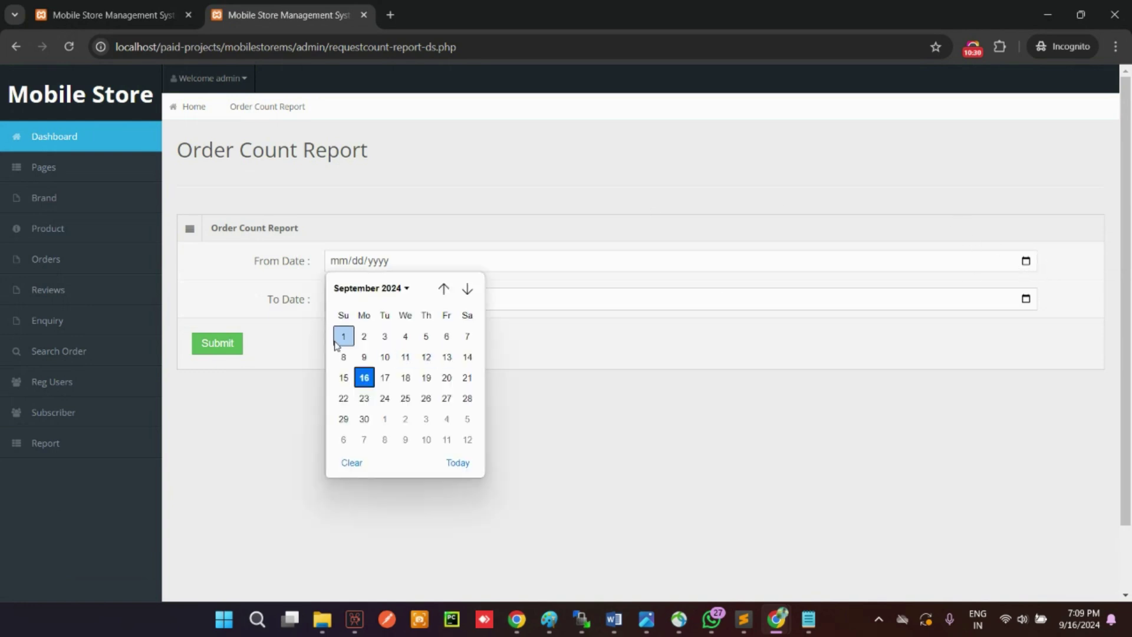
click(342, 337)
click(1025, 299)
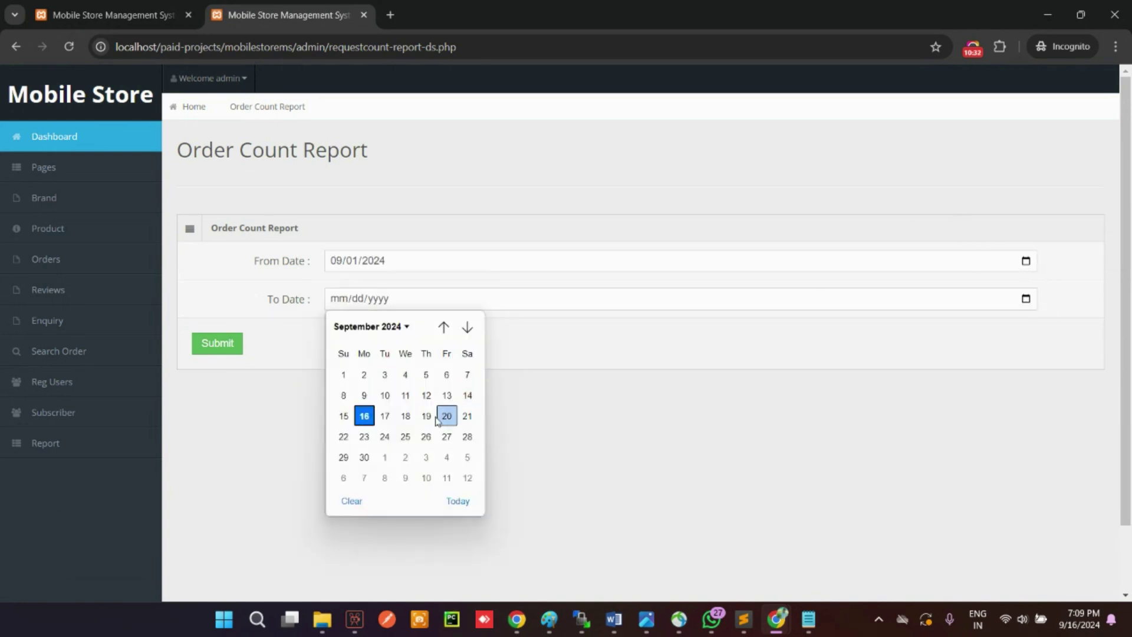
click(386, 416)
click(213, 342)
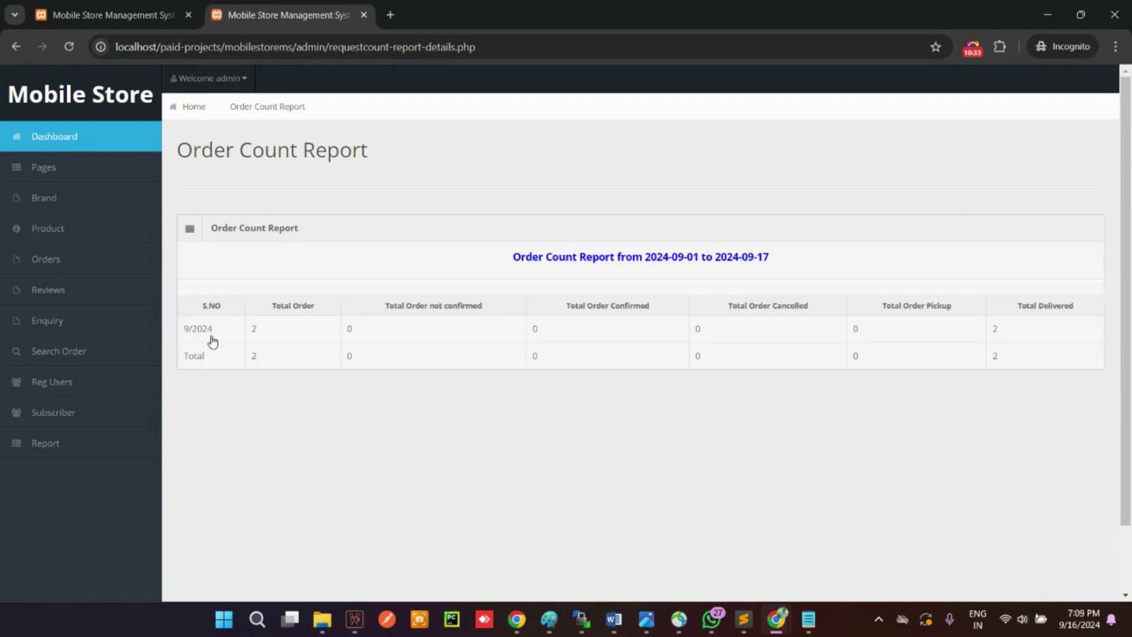
Step: Generate the sales report for 09/01/2024 to 09/17/2024, then return to the dashboard
click(53, 443)
click(58, 534)
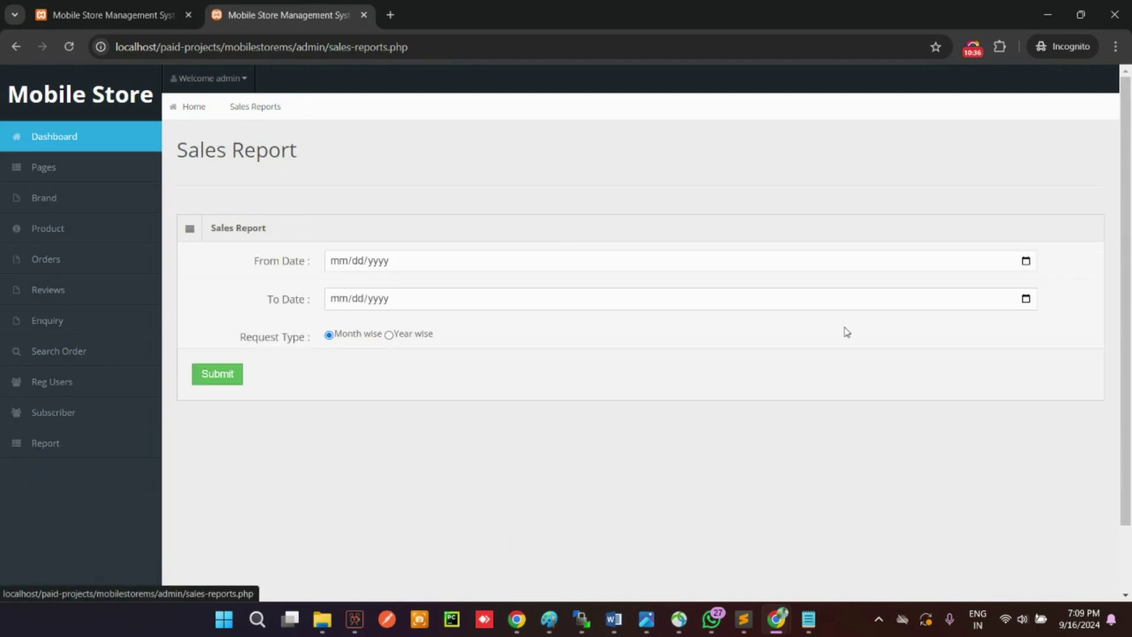
click(1029, 260)
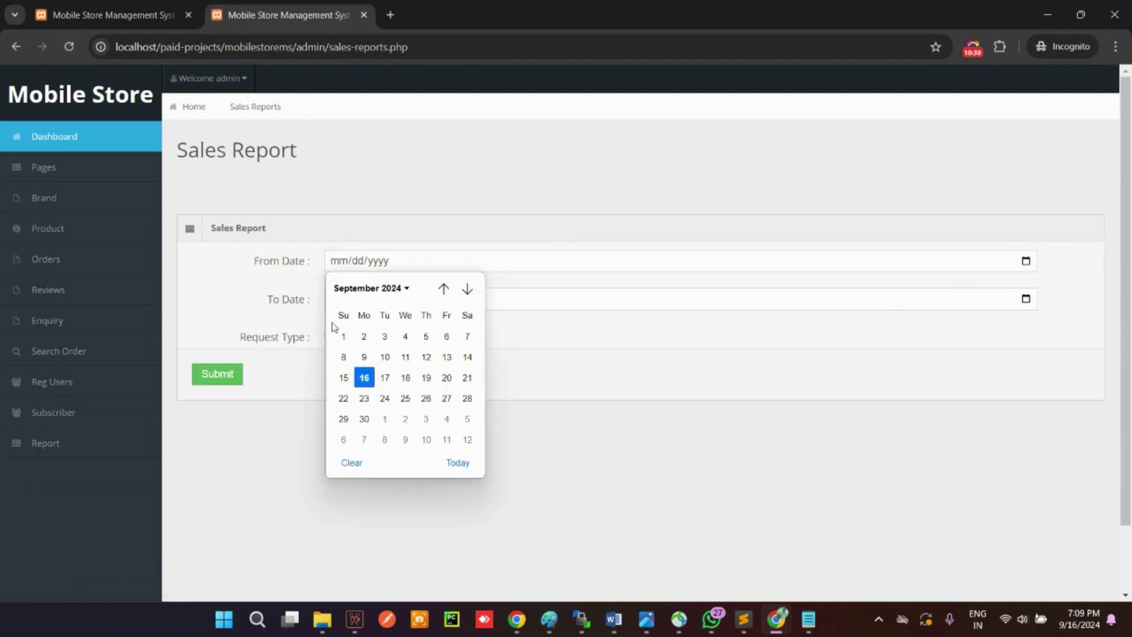
click(343, 337)
click(1026, 299)
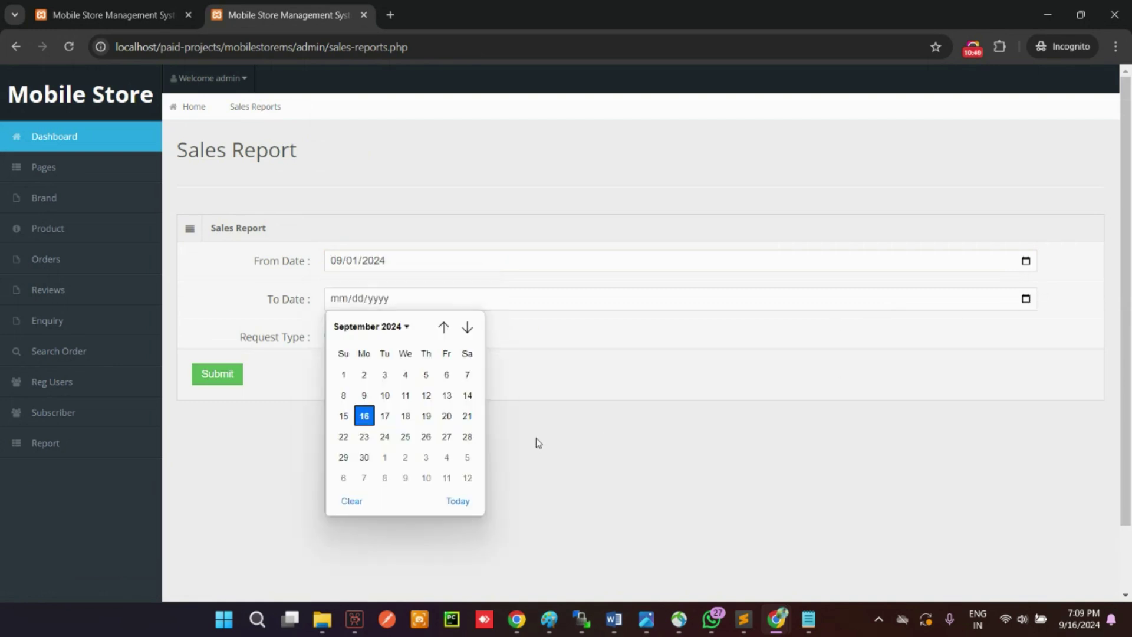
click(384, 416)
click(217, 377)
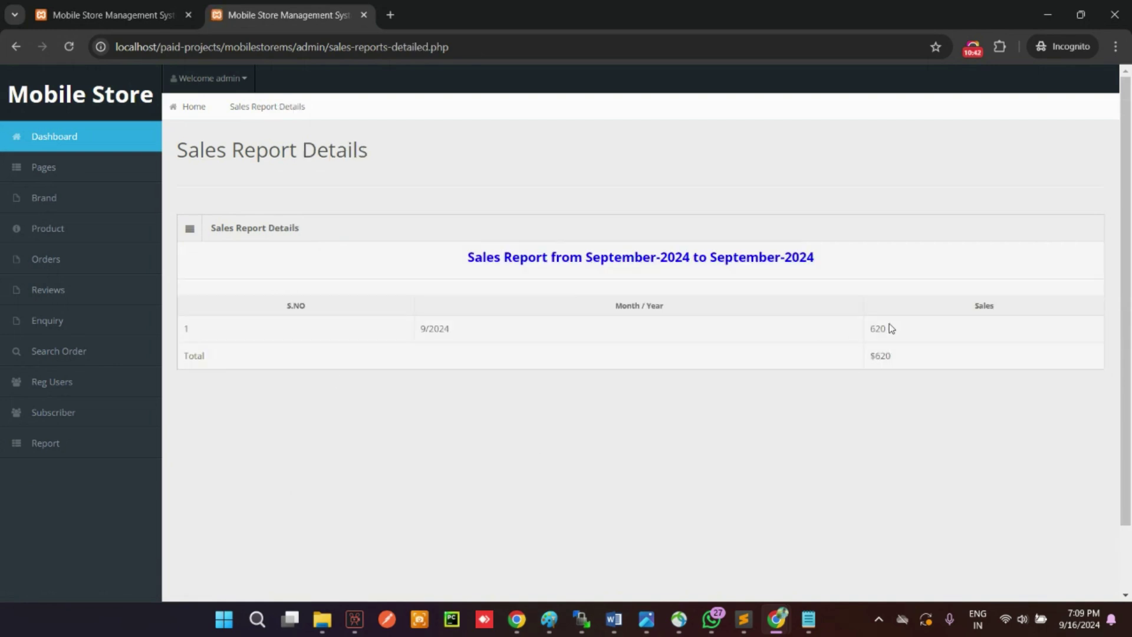
click(54, 146)
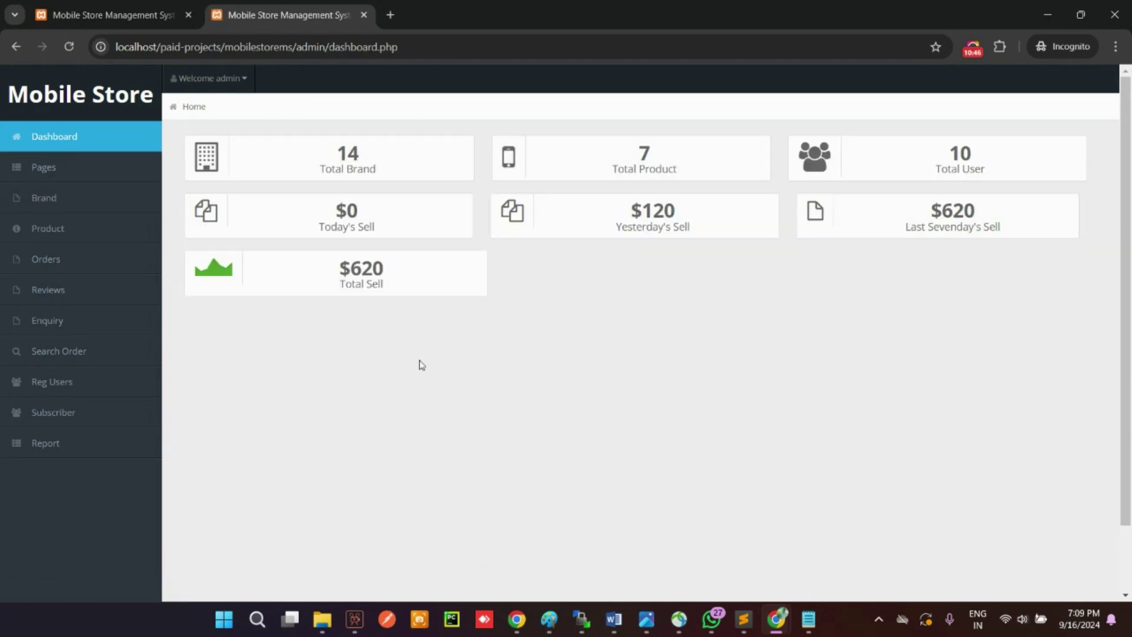
Step: Re-save the admin profile from My Profile and acknowledge the update alert
click(223, 78)
click(215, 113)
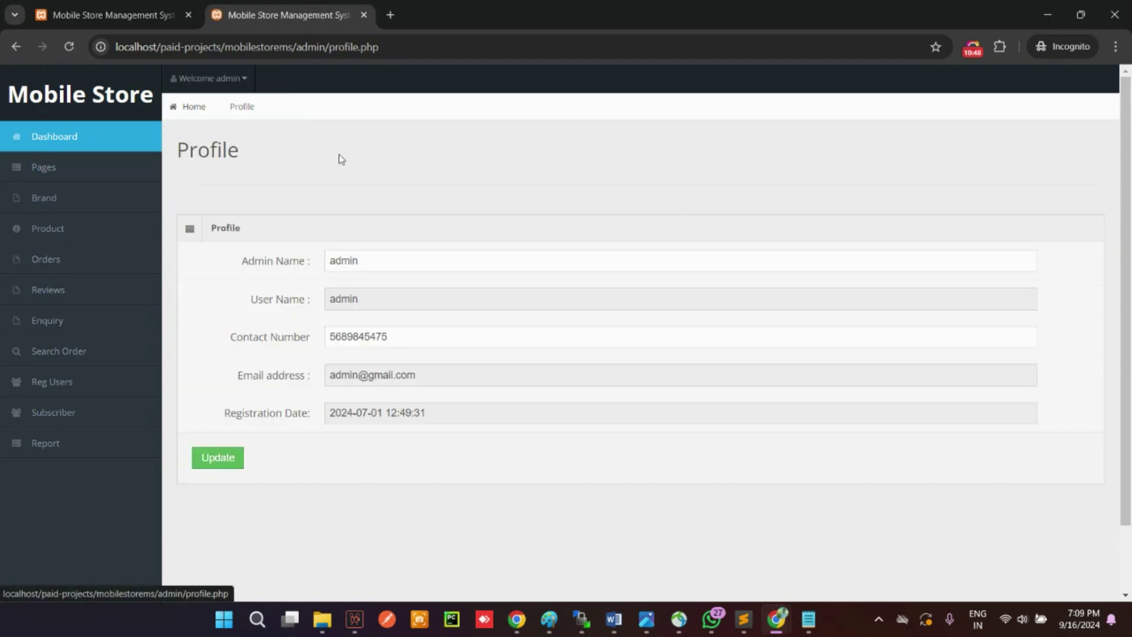
scroll(417, 250, down, 2)
click(216, 382)
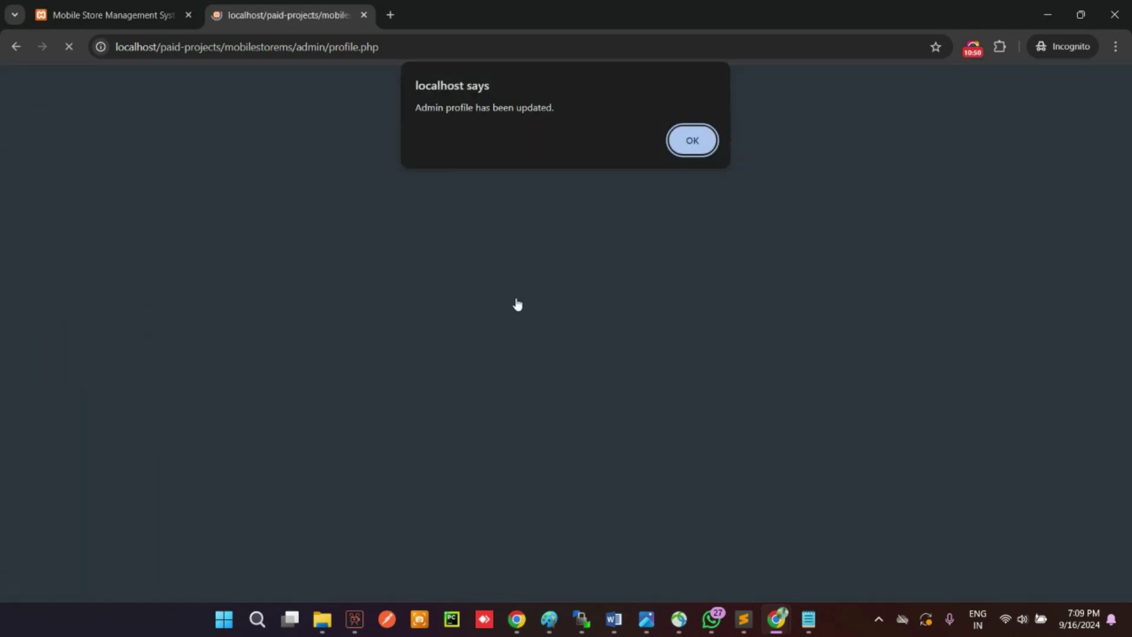
click(693, 141)
Step: Open the admin Change Password form under Welcome admin > Setting
click(232, 79)
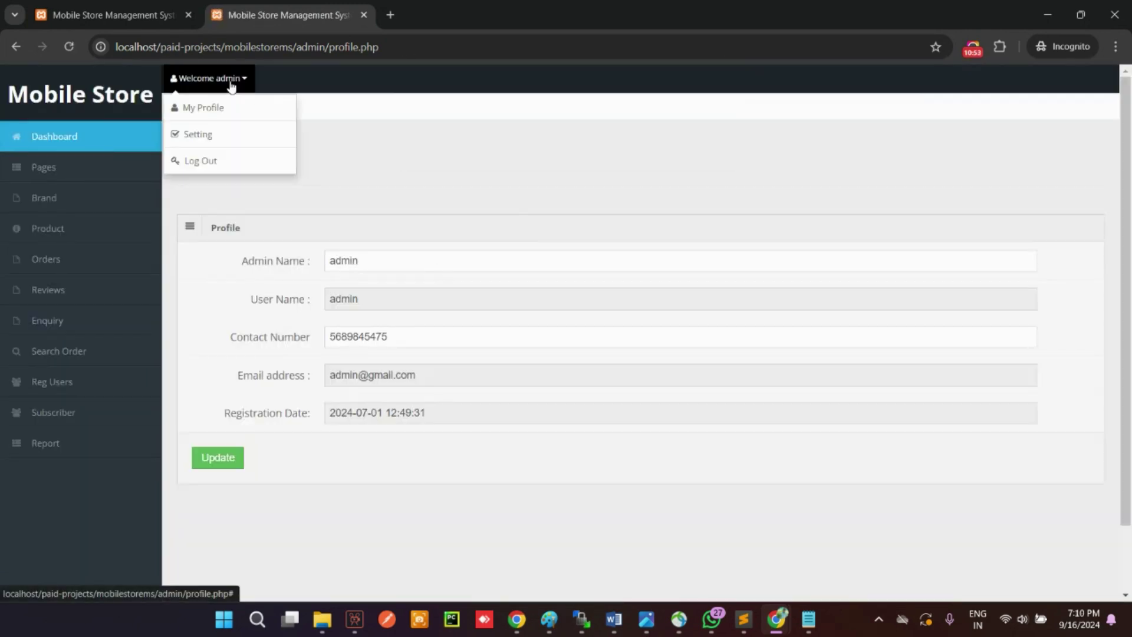
click(222, 135)
scroll(337, 284, down, 2)
scroll(337, 284, up, 2)
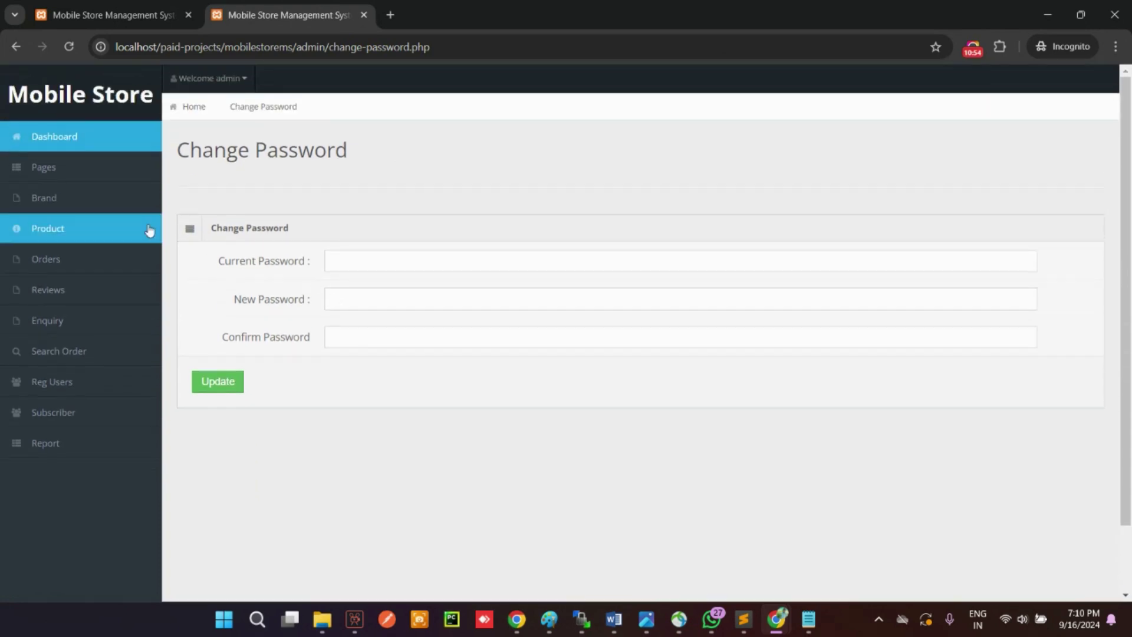
click(213, 80)
click(204, 177)
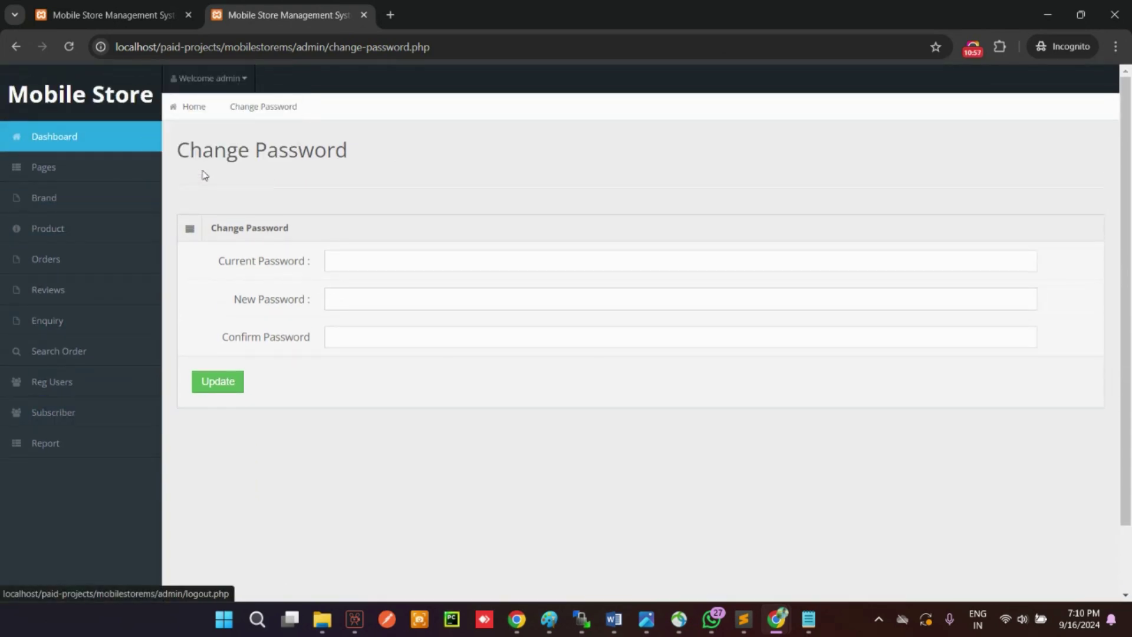
Step: Log out of admin, pass through the password recovery and login pages, and return to the storefront home page
click(212, 78)
click(201, 158)
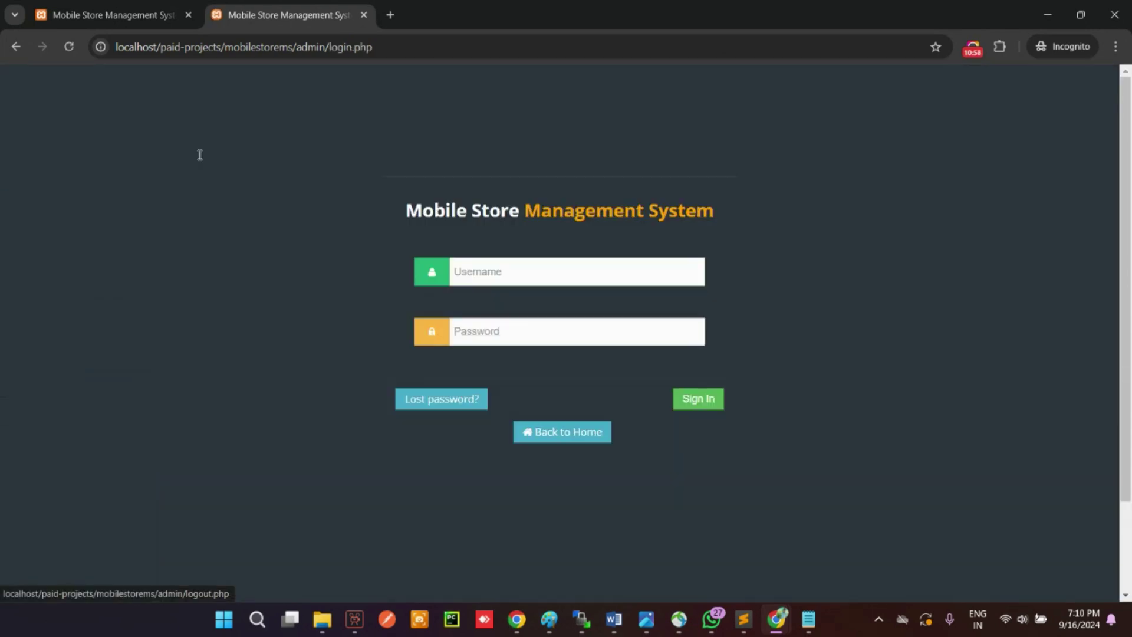
click(454, 406)
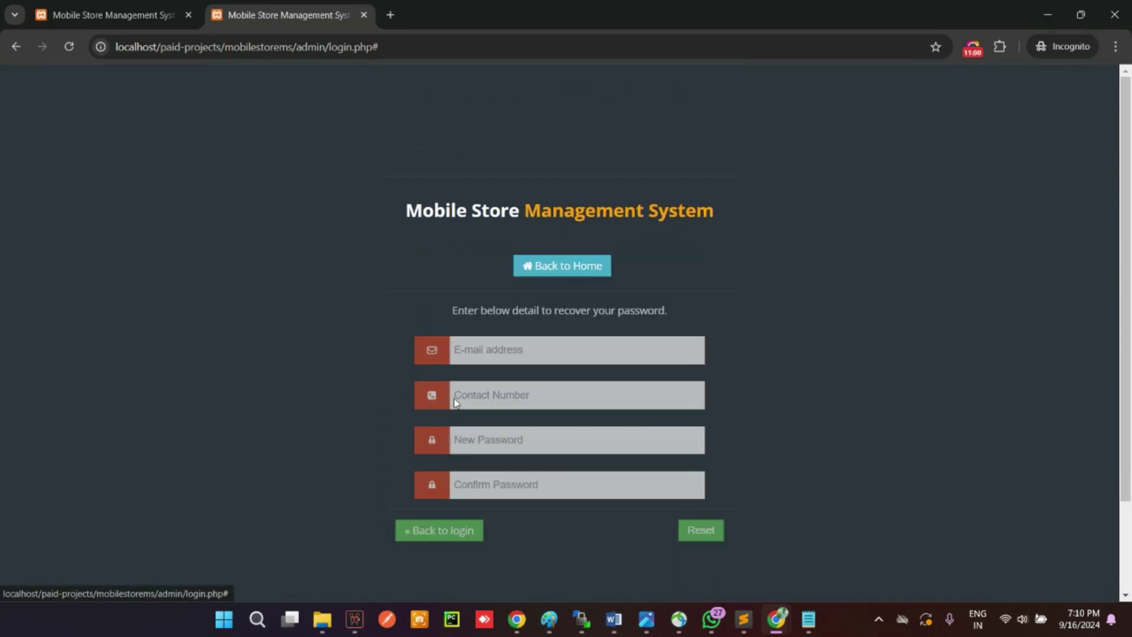
click(422, 453)
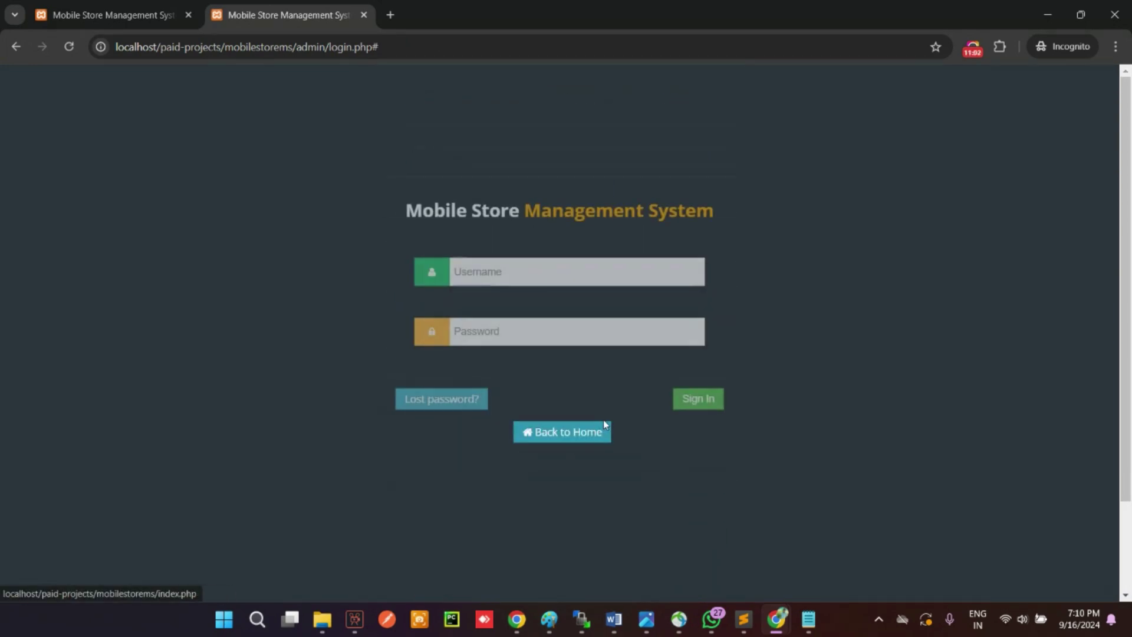
click(522, 435)
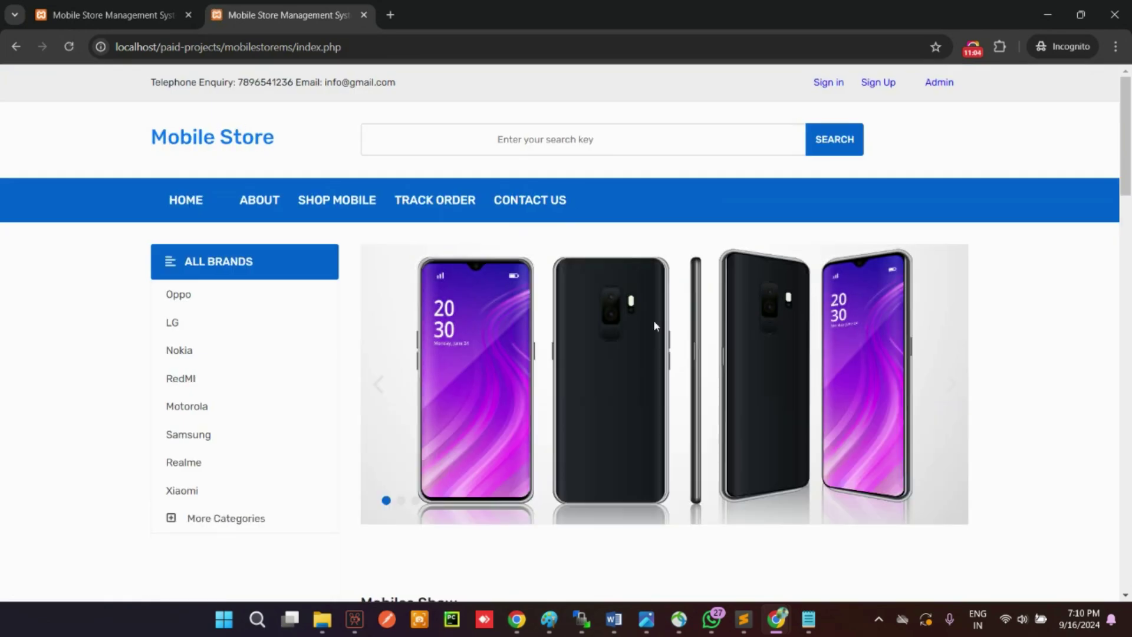
scroll(654, 321, down, 20)
scroll(658, 315, up, 20)
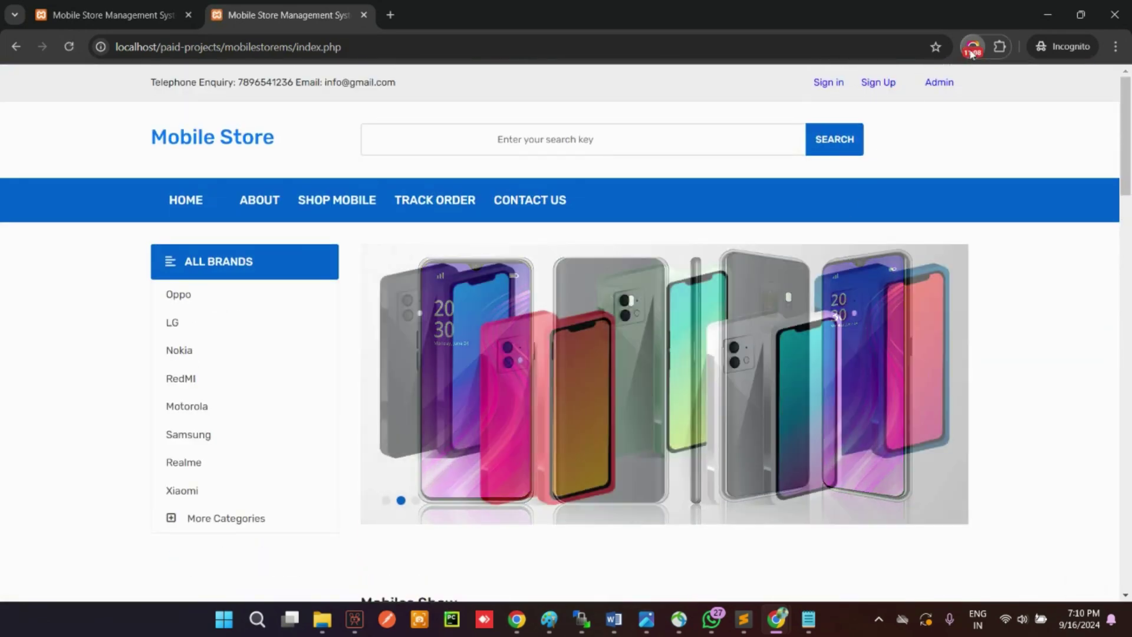
click(971, 52)
click(922, 185)
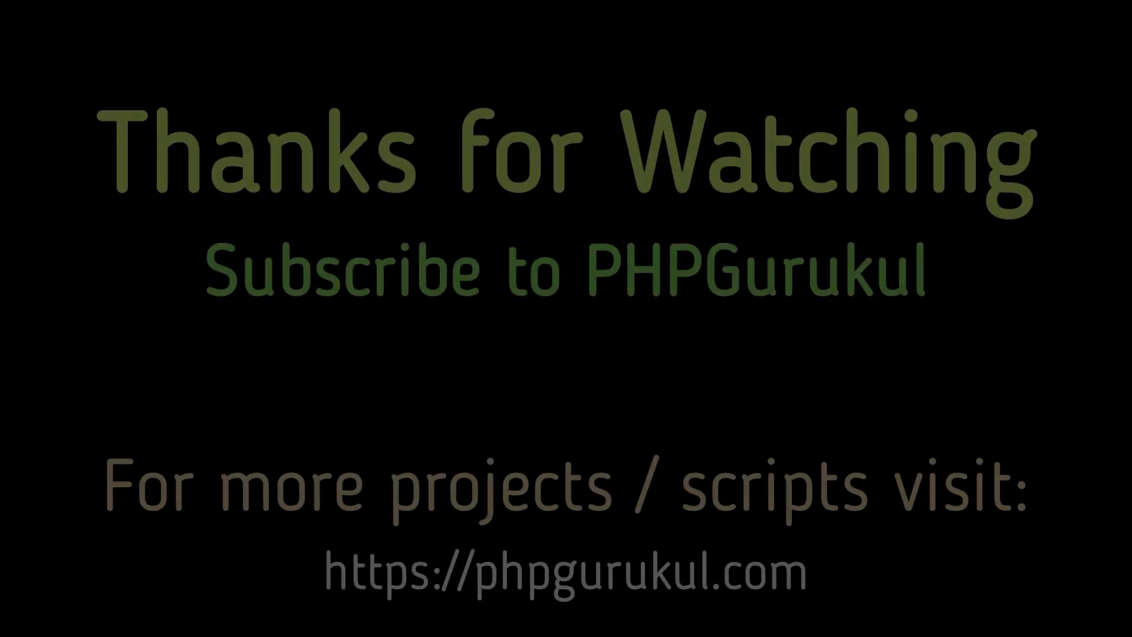